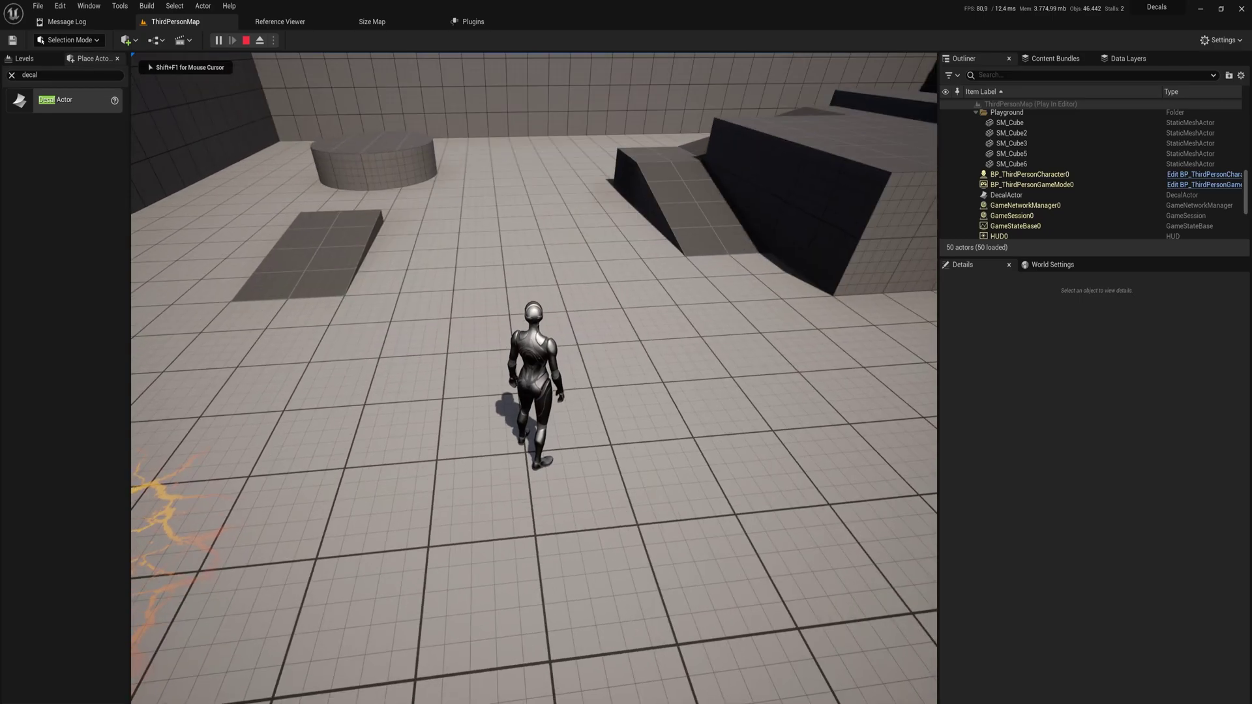
Walk the character around the level in play mode to examine the cracked decal on the floor
{"action": "key", "text": "w"}
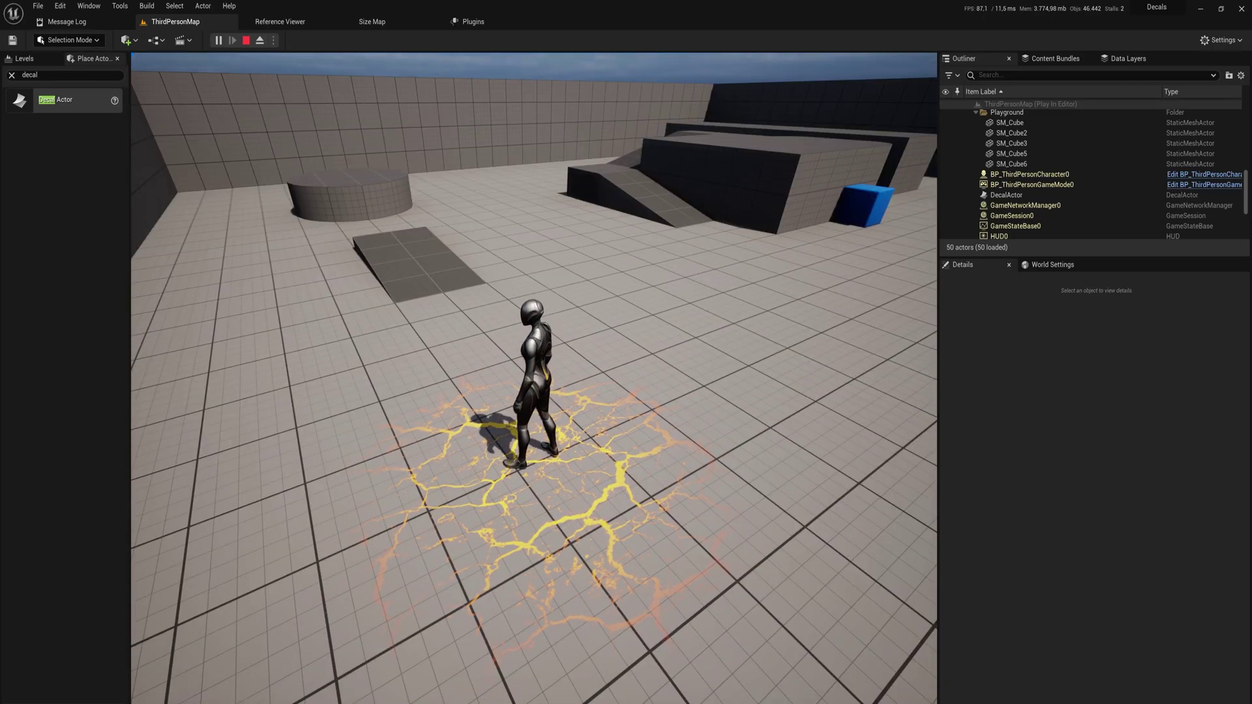
{"action": "key", "text": "s"}
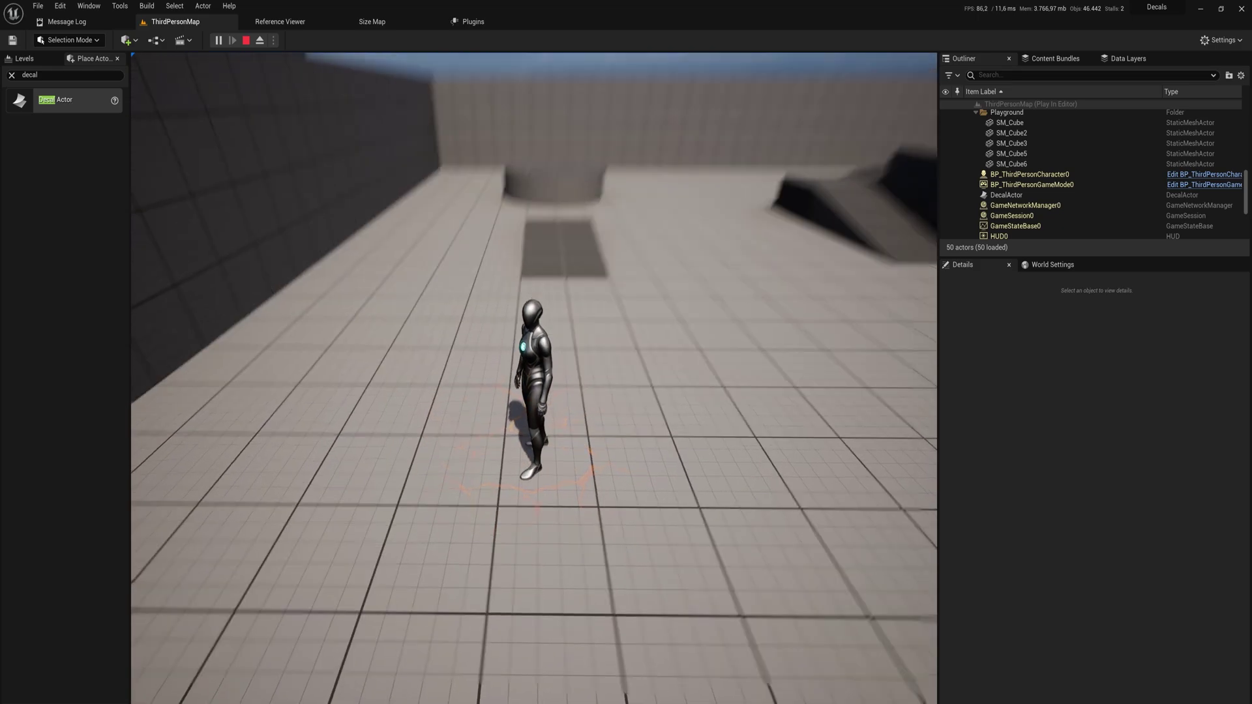
{"action": "key", "text": "d"}
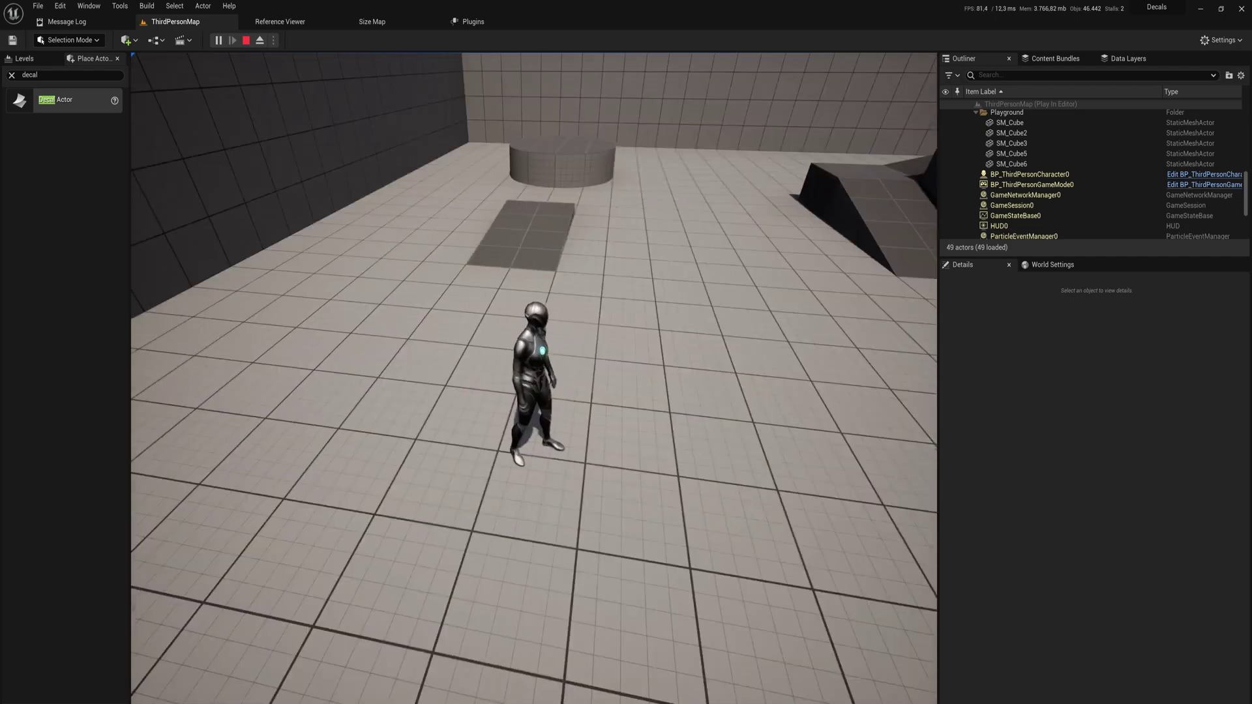
{"action": "key", "text": "w"}
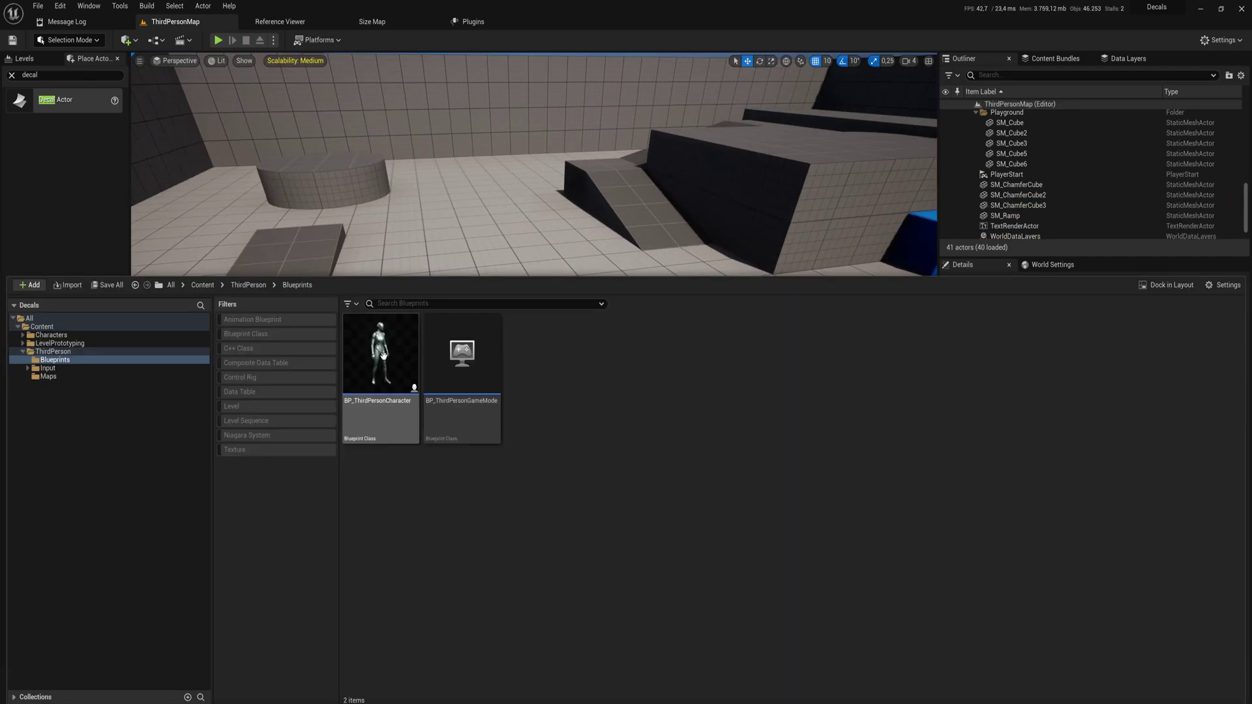
Open the BP_ThirdPersonCharacter blueprint from the ThirdPerson Blueprints folder and dock its editor beside the other open editors
{"action": "left_click", "coordinate": [384, 356]}
{"action": "key", "text": "ctrl+space"}
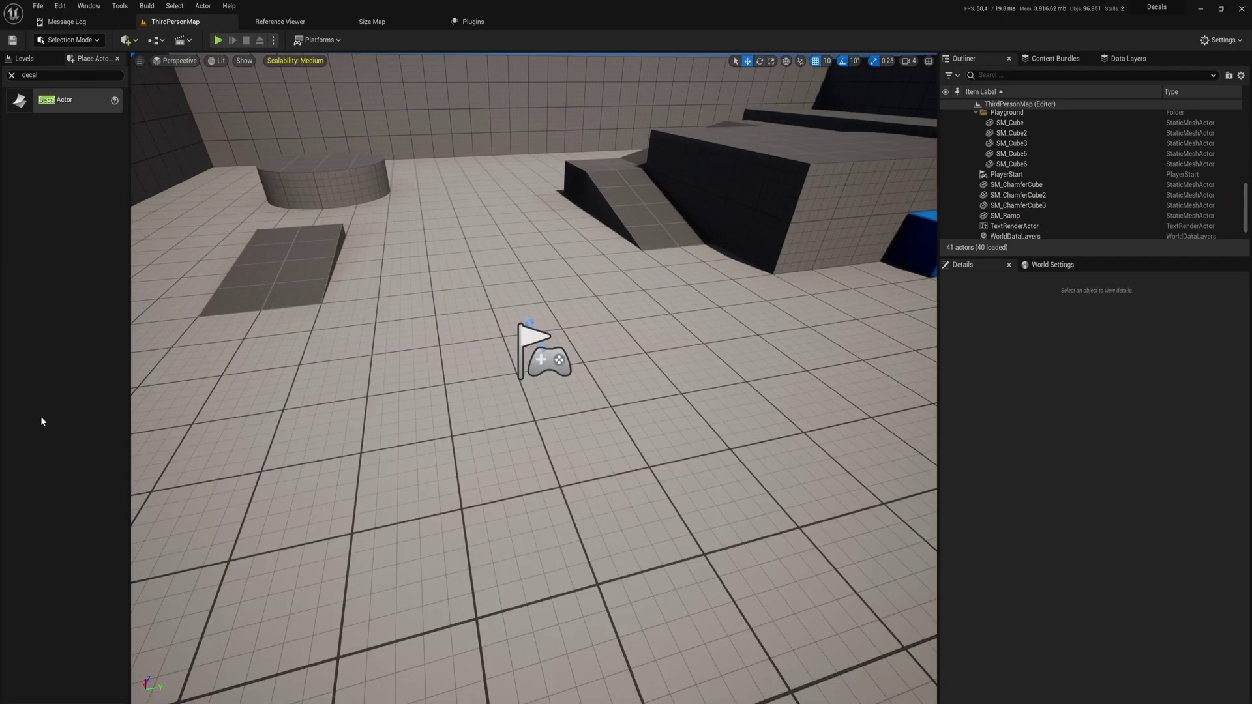
{"action": "left_click_drag", "start_coordinate": [565, 0], "coordinate": [577, 23]}
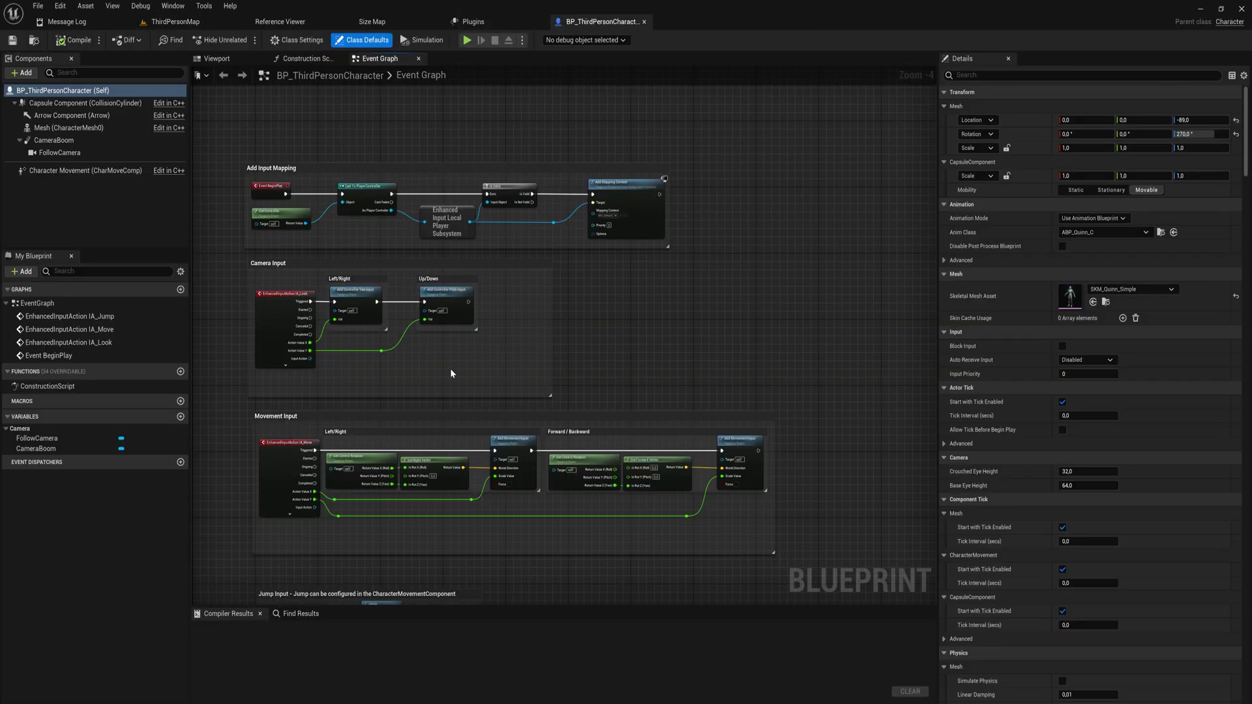
Add a Debug Key F event in the empty area of the Event Graph below the Jump Input section
{"action": "right_click_drag", "start_coordinate": [502, 354], "coordinate": [606, 370]}
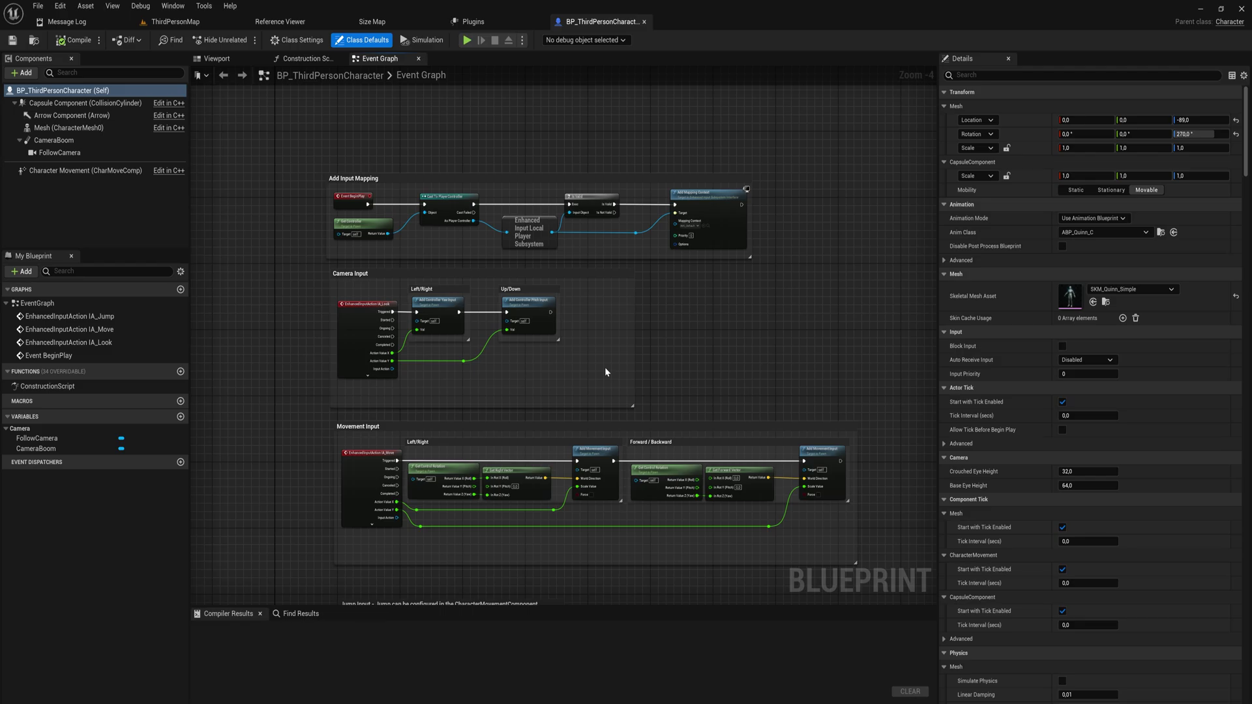
{"action": "right_click_drag", "start_coordinate": [604, 367], "coordinate": [641, 366]}
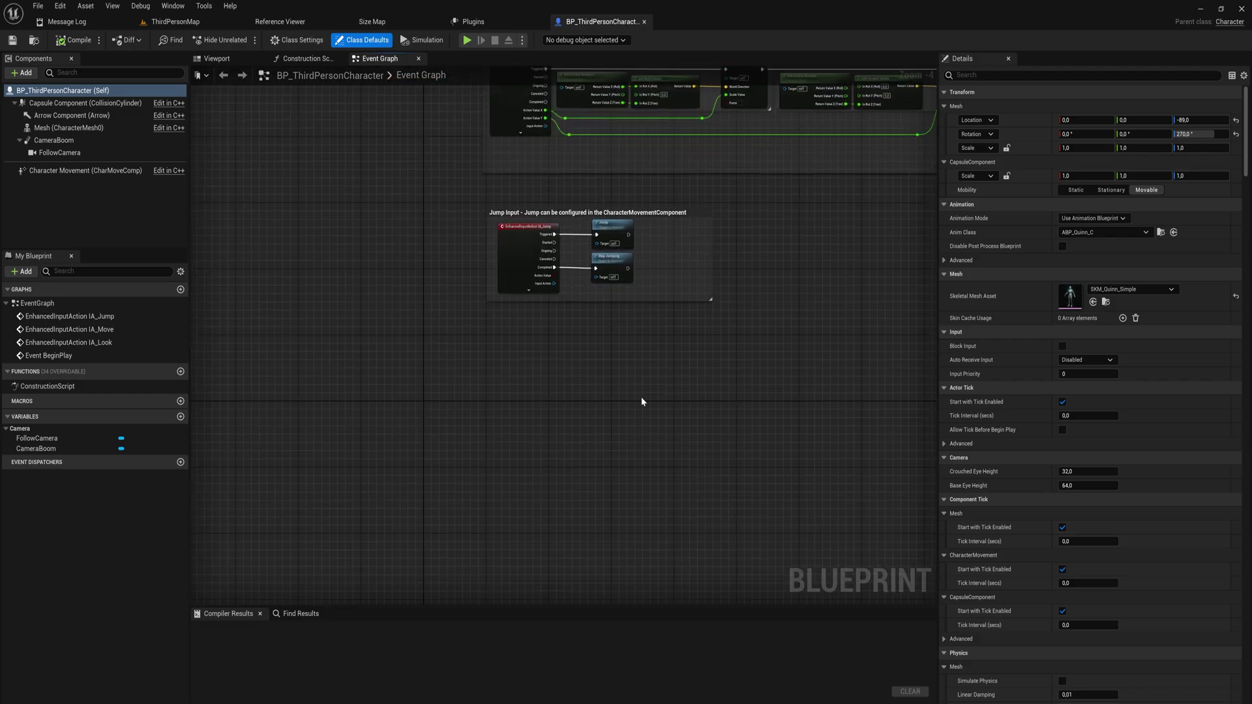
{"action": "scroll", "coordinate": [640, 396], "scroll_direction": "up", "scroll_amount": 4}
{"action": "right_click", "coordinate": [583, 347]}
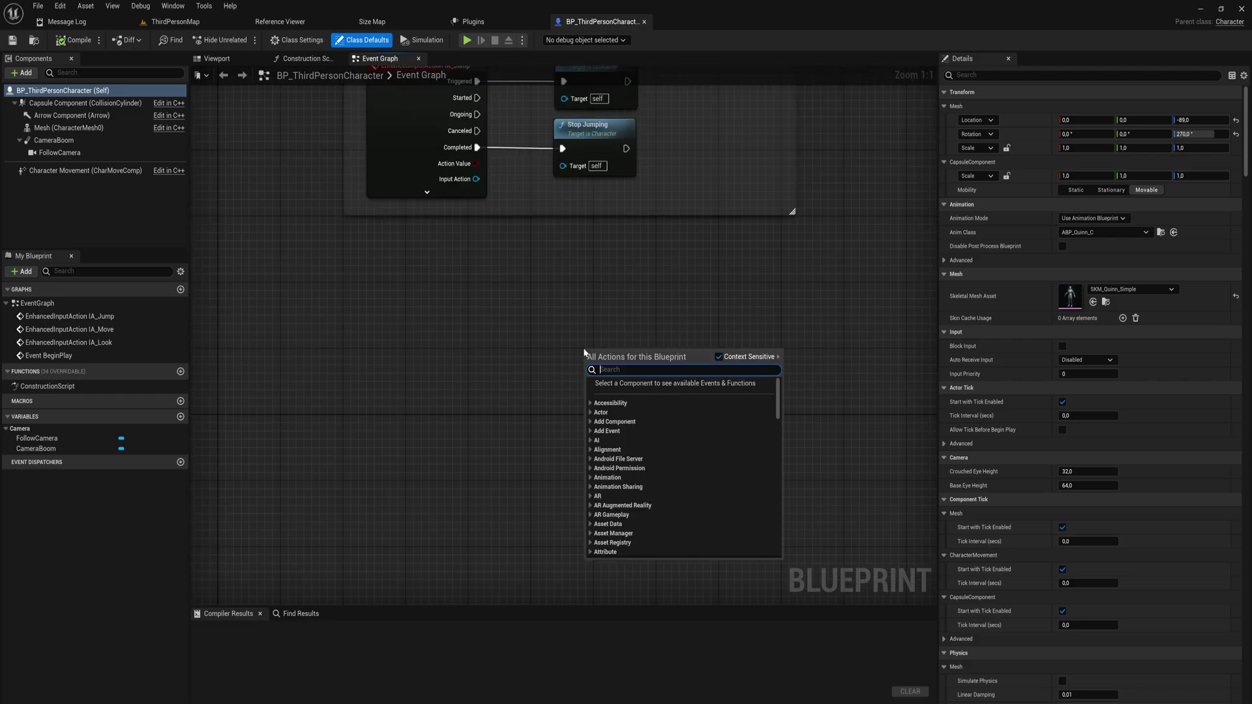
{"action": "type", "text": "f de"}
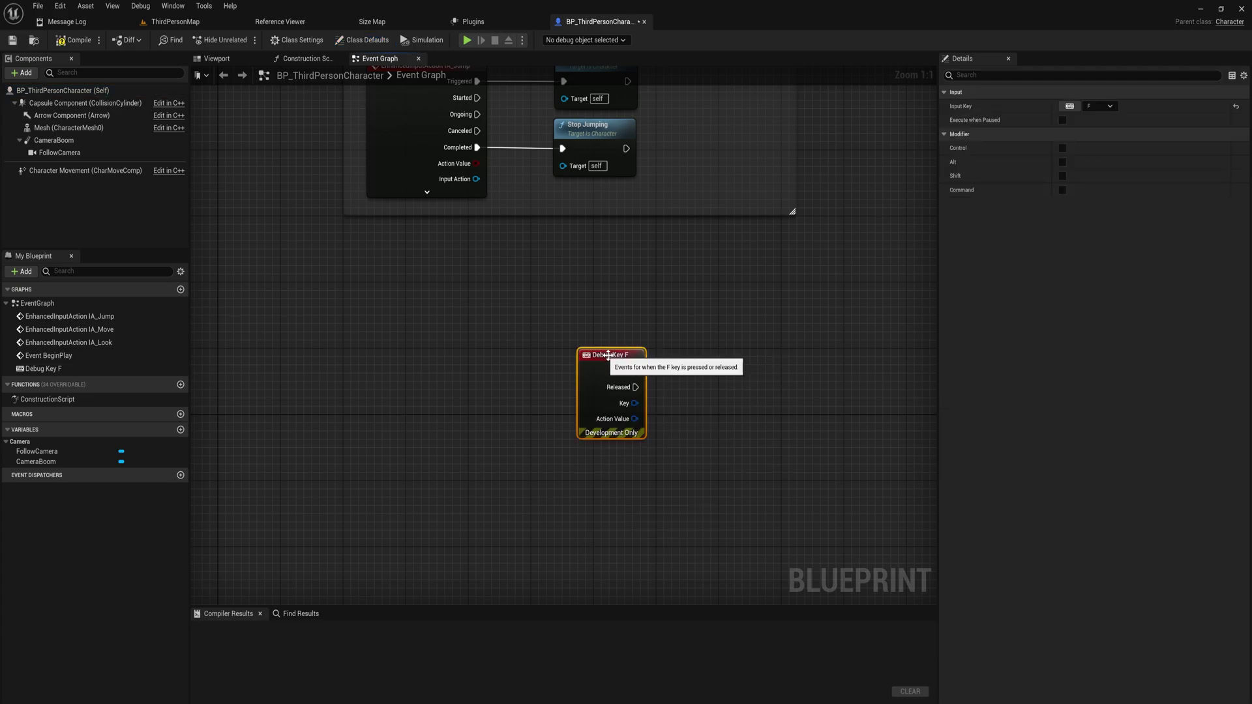
{"action": "left_click_drag", "start_coordinate": [607, 357], "coordinate": [481, 326]}
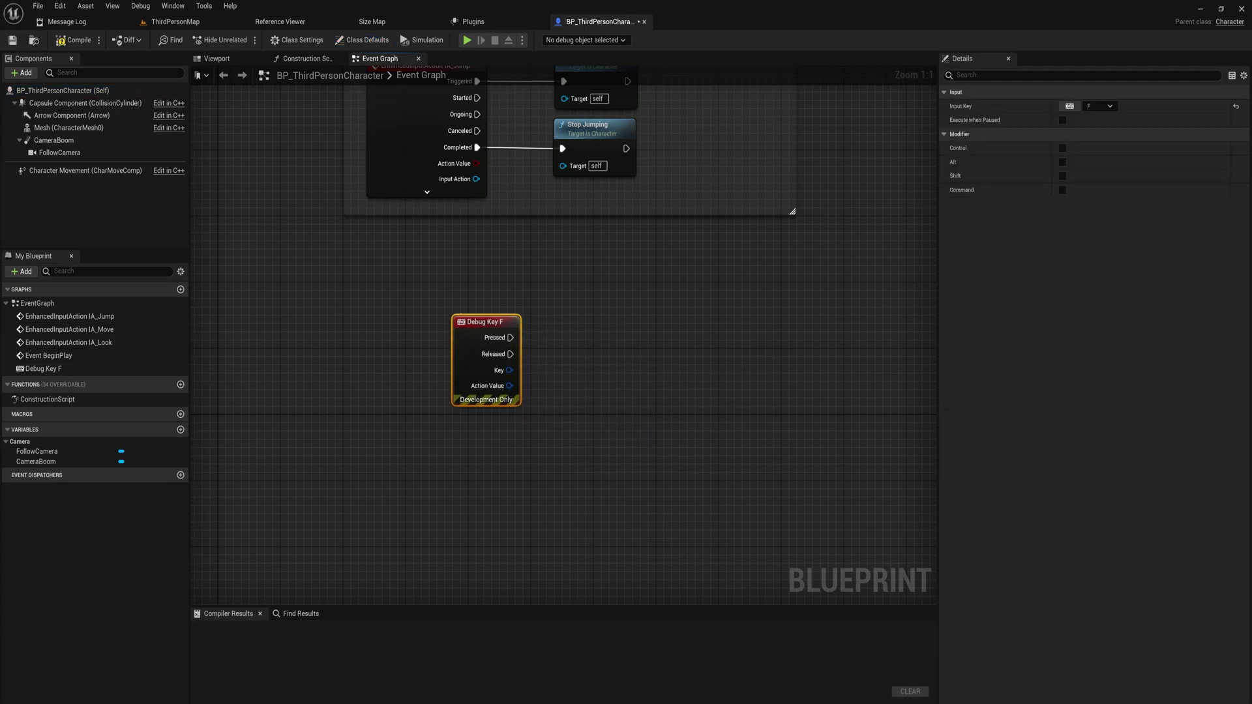
Add a Spawn System at Location node driven by the Pressed output of Debug Key F and align it beside the event
{"action": "right_click_drag", "start_coordinate": [482, 326], "coordinate": [487, 357]}
{"action": "left_click_drag", "start_coordinate": [514, 369], "coordinate": [596, 370]}
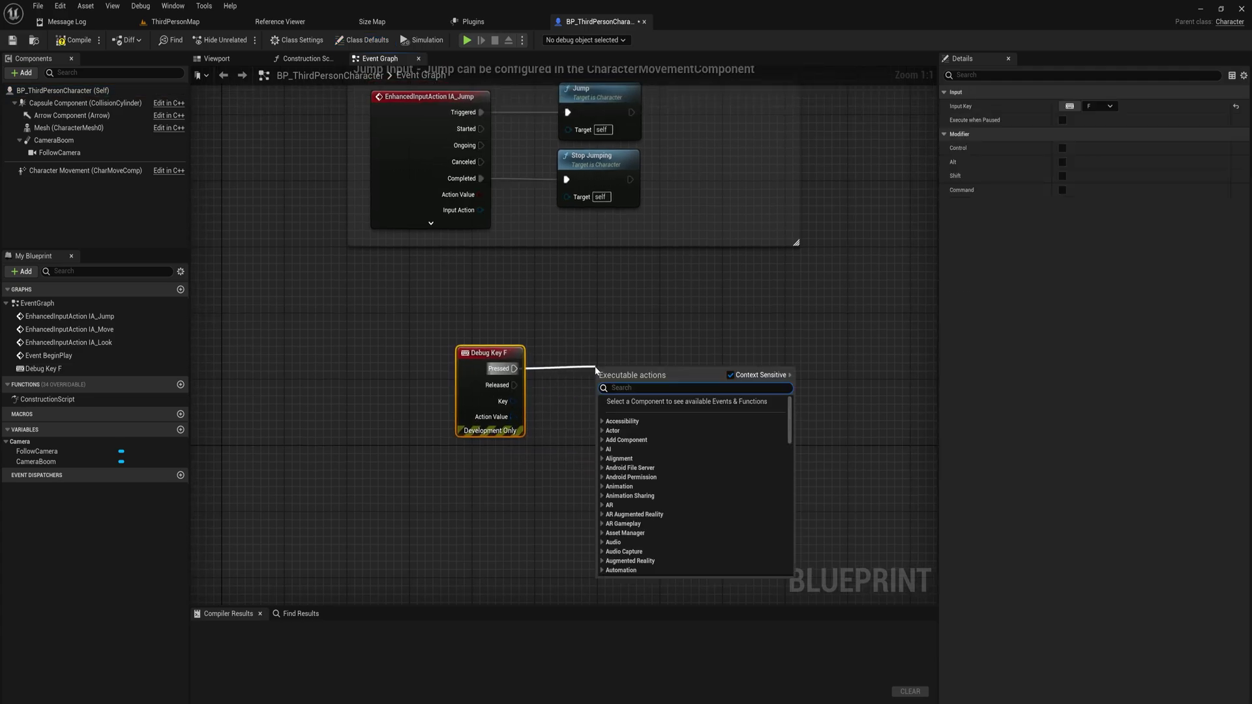
{"action": "type", "text": "niagara"}
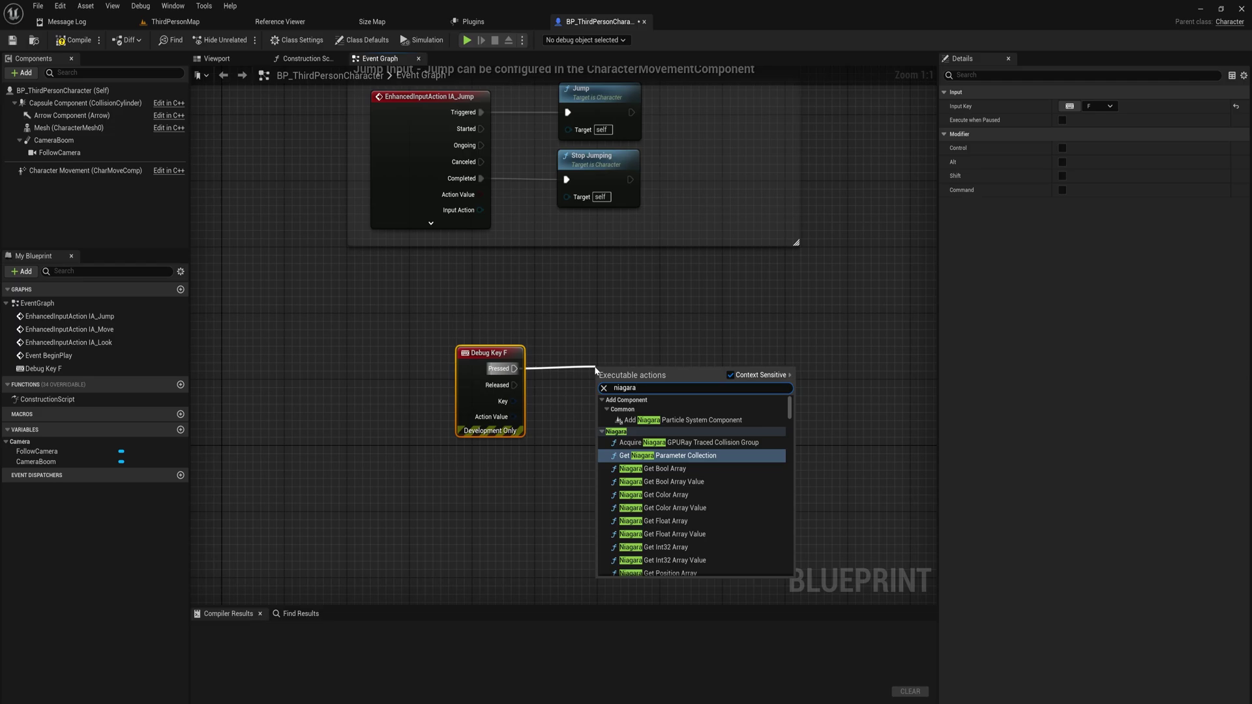
{"action": "type", "text": "system at"}
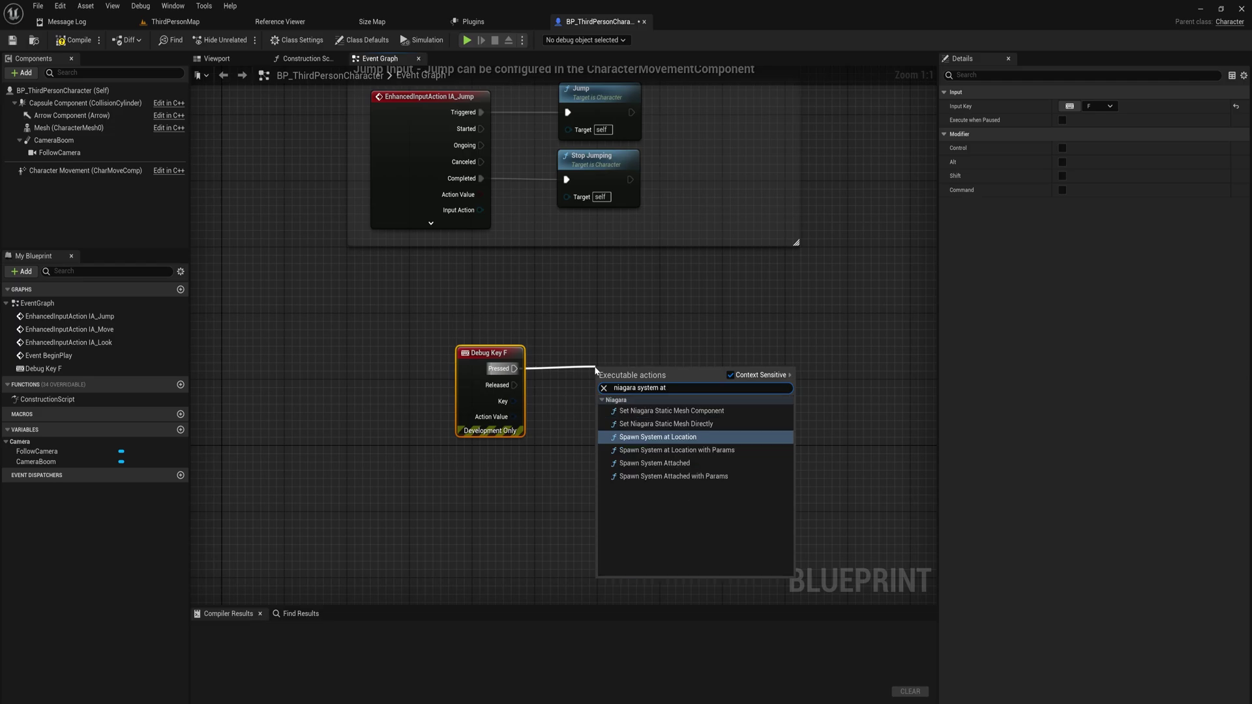
{"action": "key", "text": "Return"}
{"action": "left_click_drag", "start_coordinate": [667, 381], "coordinate": [691, 365]}
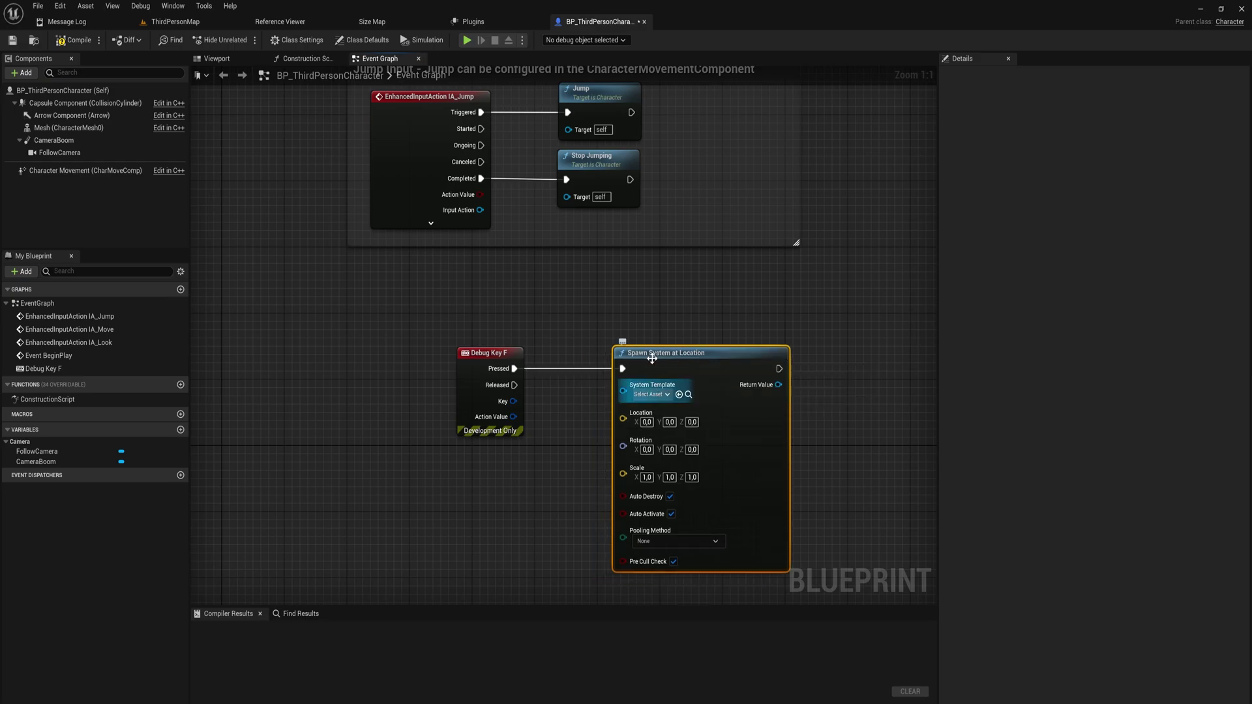
Set the spawn node's System Template to Boom, preview that Niagara system in its editor, and return to the character blueprint
{"action": "left_click_drag", "start_coordinate": [0, 587], "coordinate": [818, 4]}
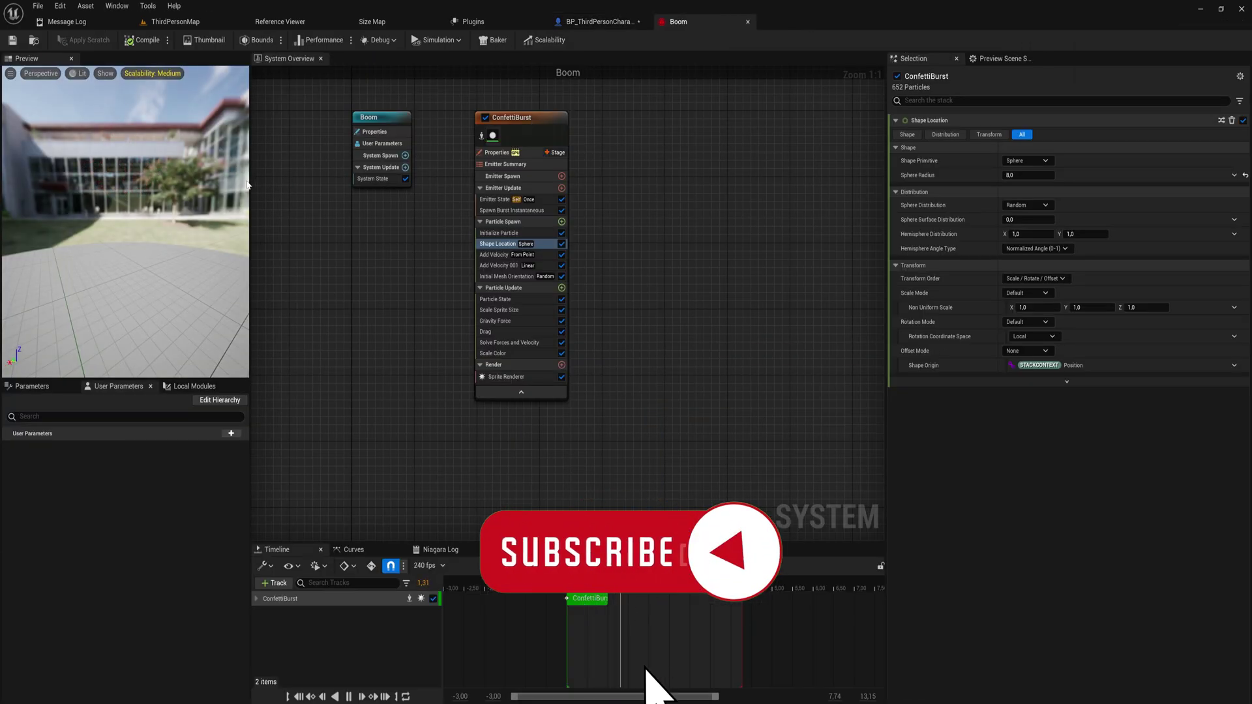
{"action": "left_click_drag", "start_coordinate": [132, 193], "coordinate": [169, 215]}
{"action": "left_click", "coordinate": [600, 21]}
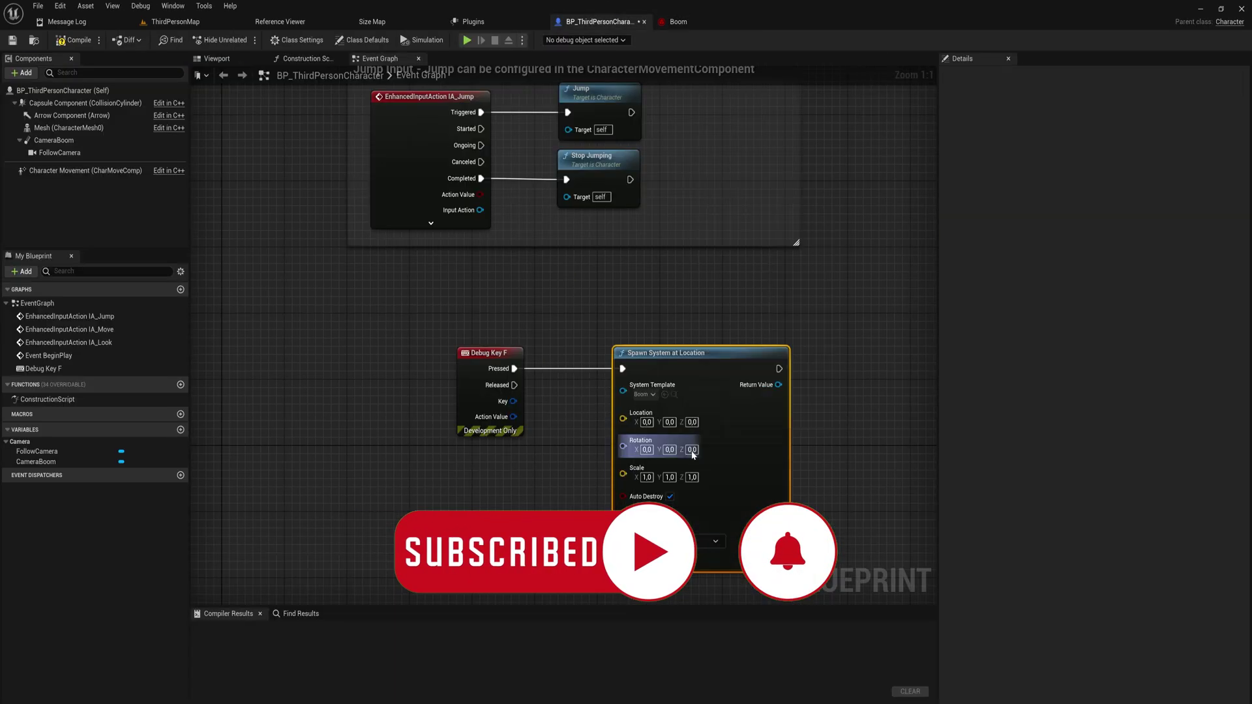
Add a Get Actor Location node, wire it to the Location input of Spawn System at Location, and place it under Debug Key F
{"action": "right_click", "coordinate": [484, 511]}
{"action": "type", "text": "get actor location"}
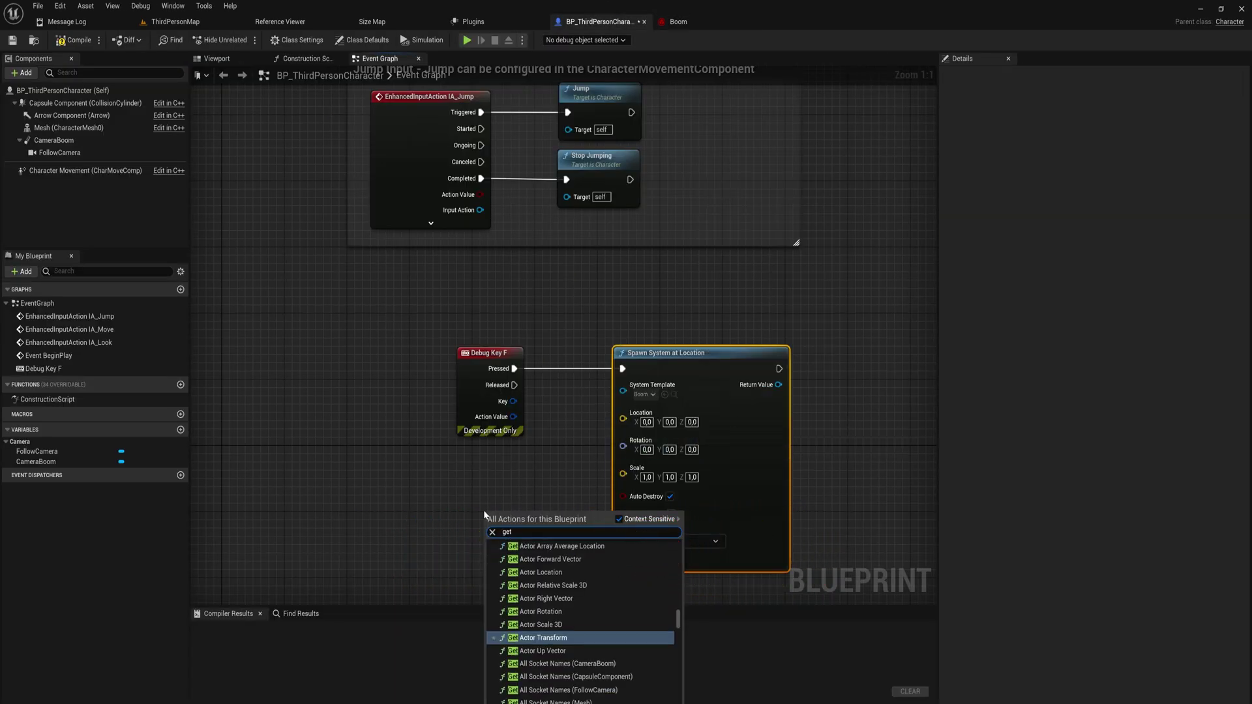
{"action": "key", "text": "Return"}
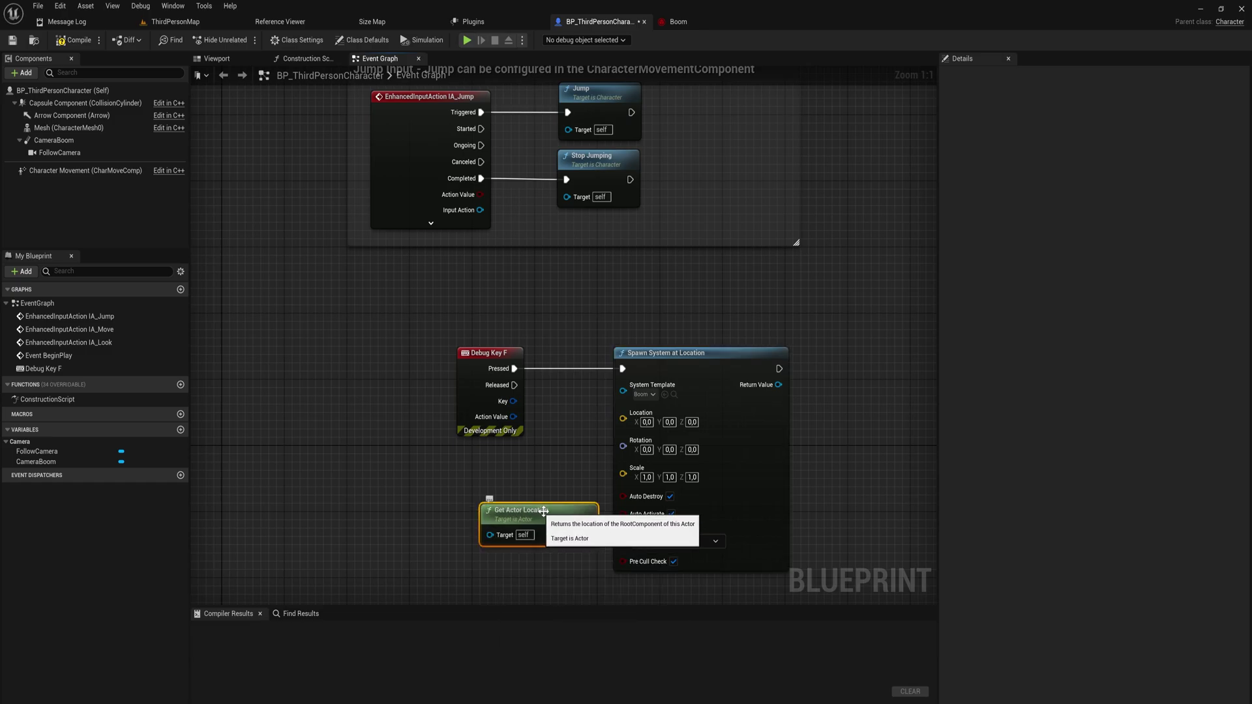
{"action": "left_click_drag", "start_coordinate": [589, 535], "coordinate": [622, 413]}
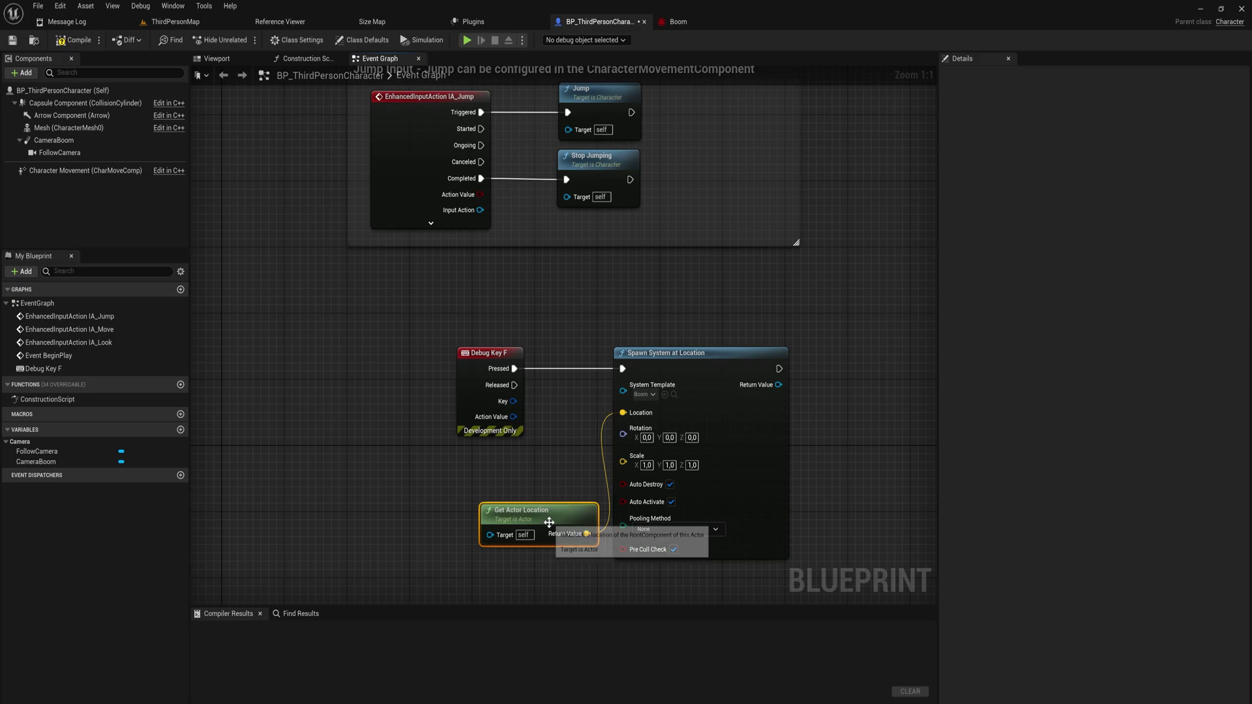
{"action": "left_click_drag", "start_coordinate": [554, 515], "coordinate": [500, 466]}
{"action": "left_click_drag", "start_coordinate": [852, 532], "coordinate": [527, 473]}
Add a Spawn Decal at Location node after Spawn System at Location, feed its Location from Get Actor Location, and align it in the row
{"action": "right_click_drag", "start_coordinate": [741, 489], "coordinate": [679, 470]}
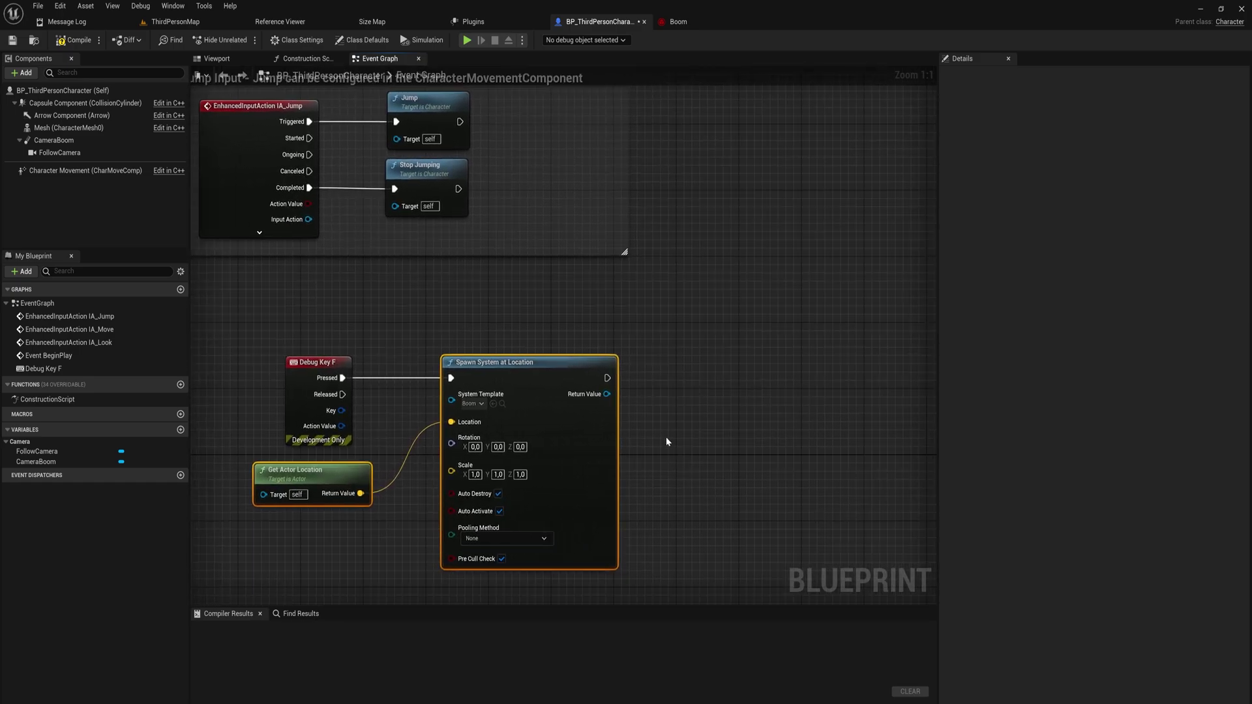
{"action": "left_click_drag", "start_coordinate": [608, 379], "coordinate": [721, 394]}
{"action": "type", "text": "spa"}
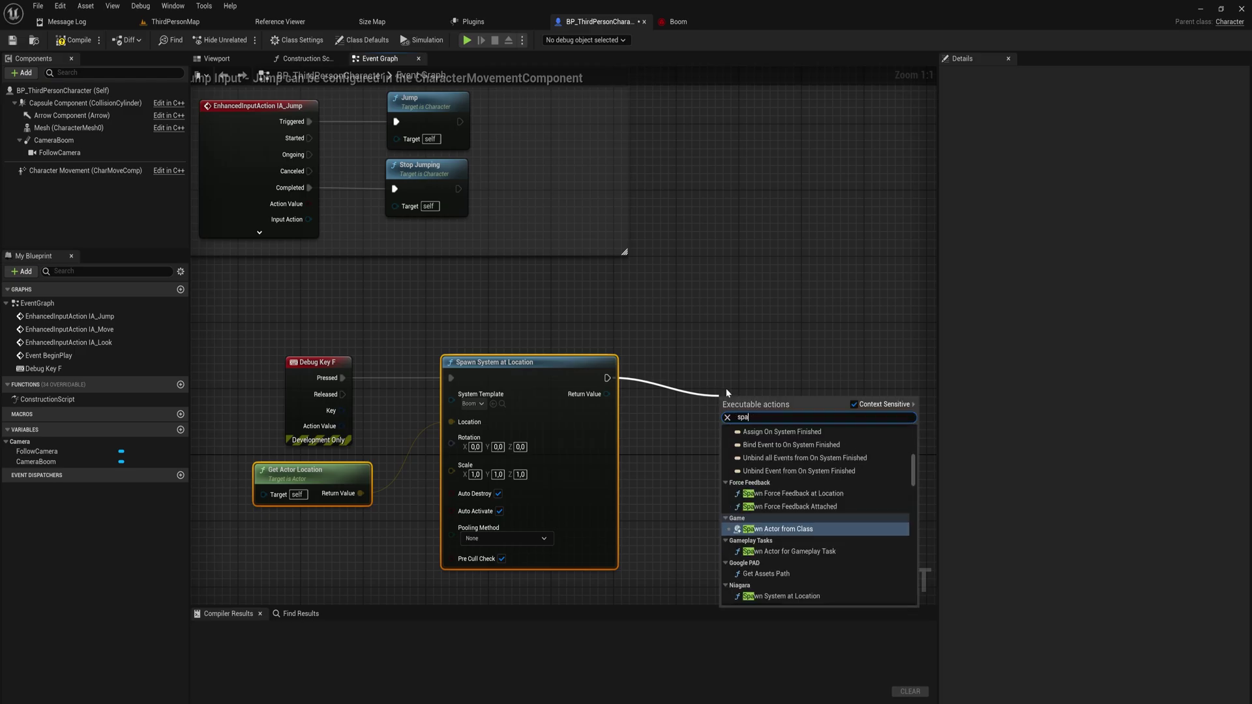
{"action": "type", "text": "wn deca"}
{"action": "key", "text": "Up"}
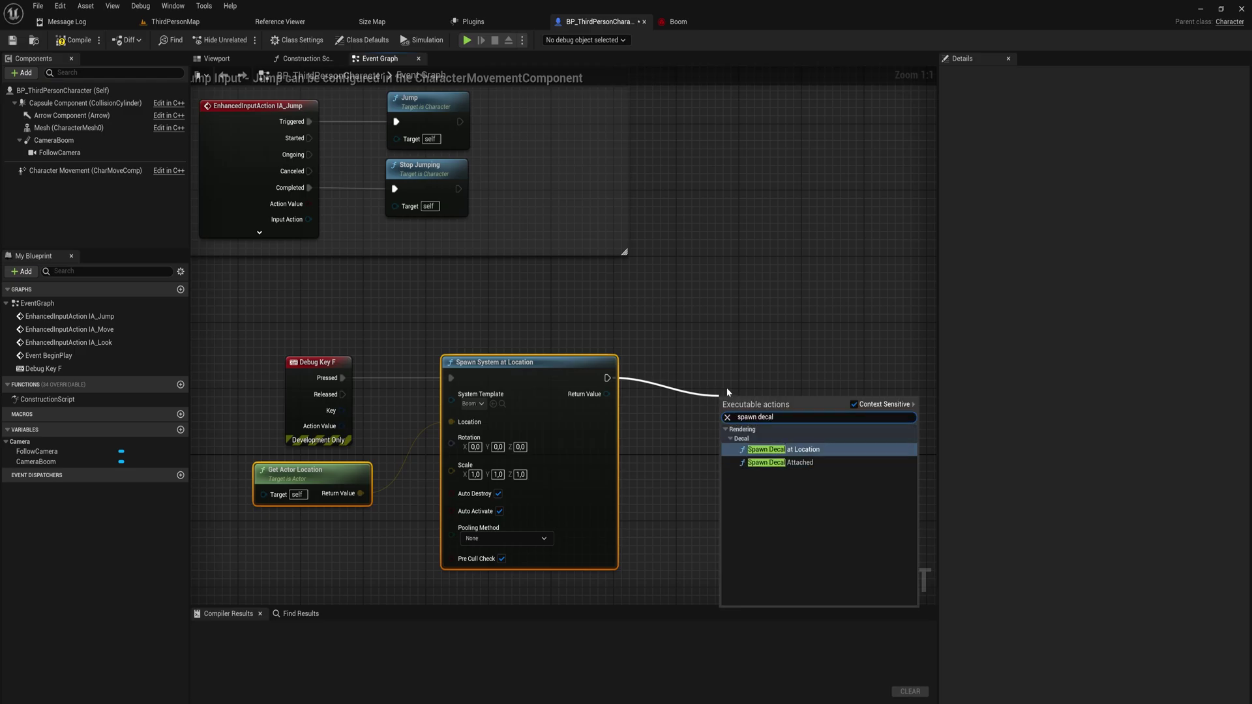
{"action": "key", "text": "Return"}
{"action": "left_click_drag", "start_coordinate": [366, 493], "coordinate": [729, 496]}
{"action": "left_click_drag", "start_coordinate": [787, 401], "coordinate": [791, 370]}
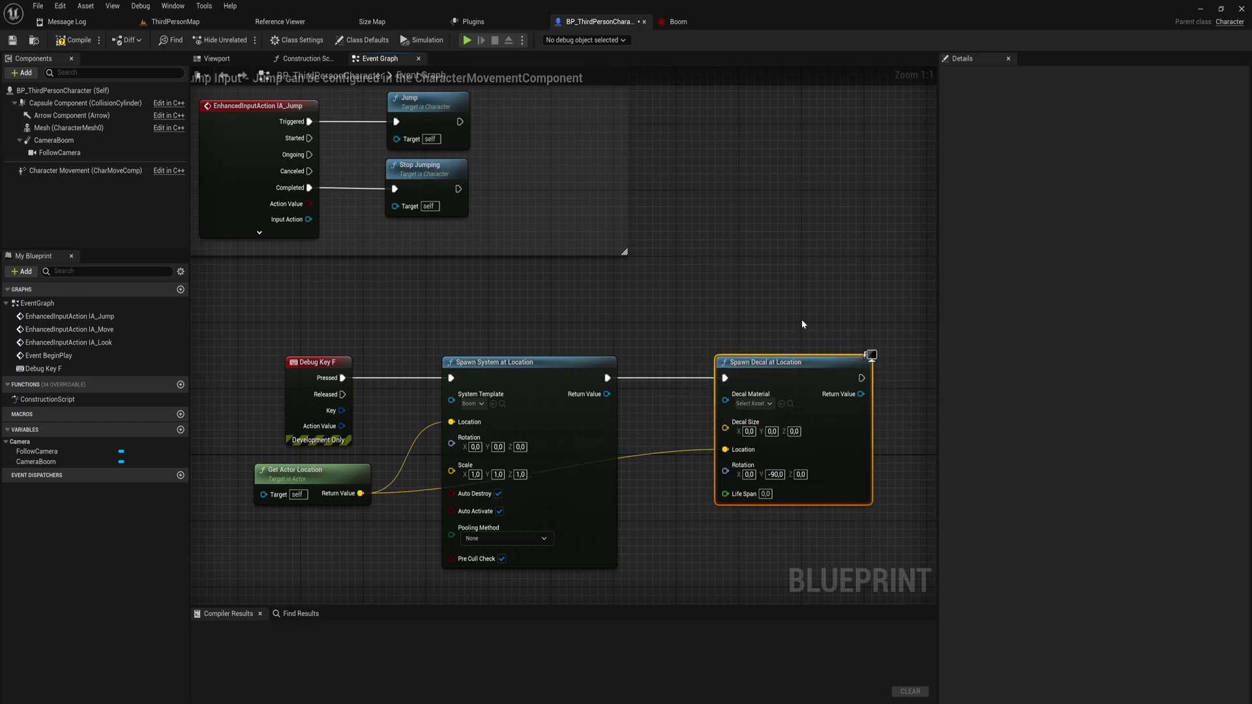
Place a Decal Actor on the floor near the player start in ThirdPersonMap and assign it the Decal material
{"action": "left_click", "coordinate": [175, 21]}
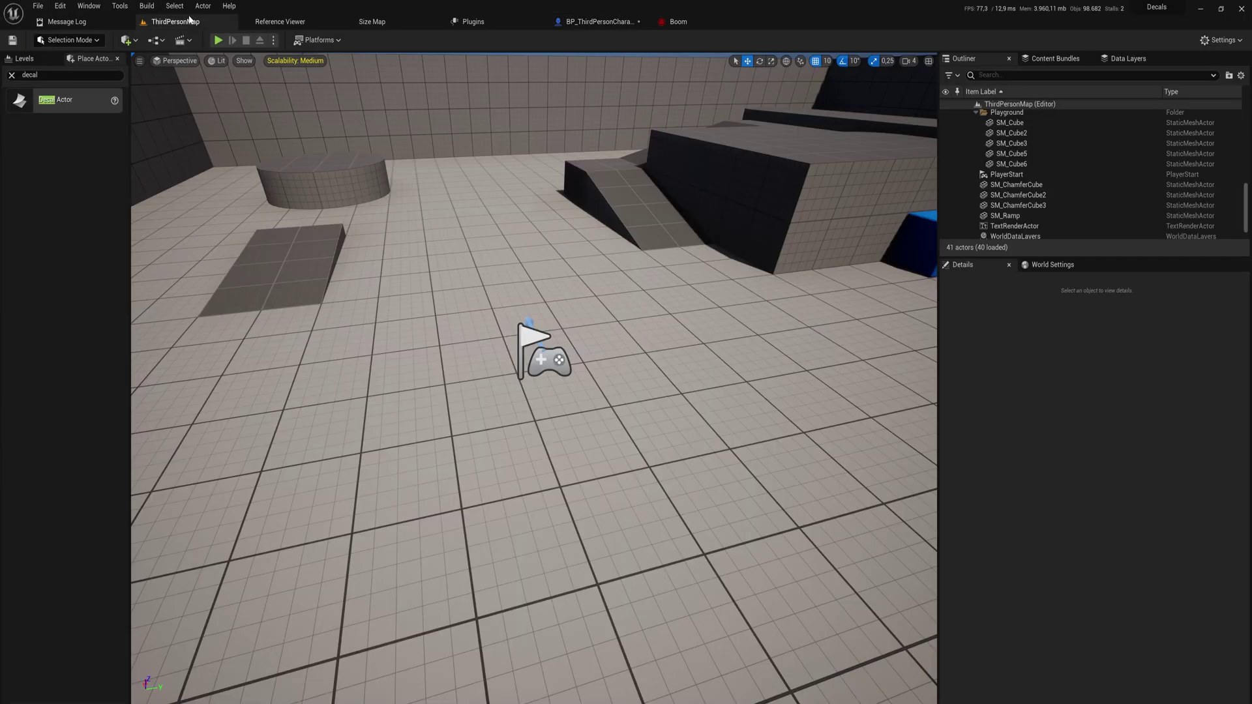
{"action": "left_click_drag", "start_coordinate": [59, 100], "coordinate": [479, 366]}
{"action": "right_click_drag", "start_coordinate": [479, 365], "coordinate": [430, 405]}
{"action": "left_click_drag", "start_coordinate": [579, 429], "coordinate": [607, 336]}
{"action": "scroll", "coordinate": [606, 335], "scroll_direction": "up", "scroll_amount": 5}
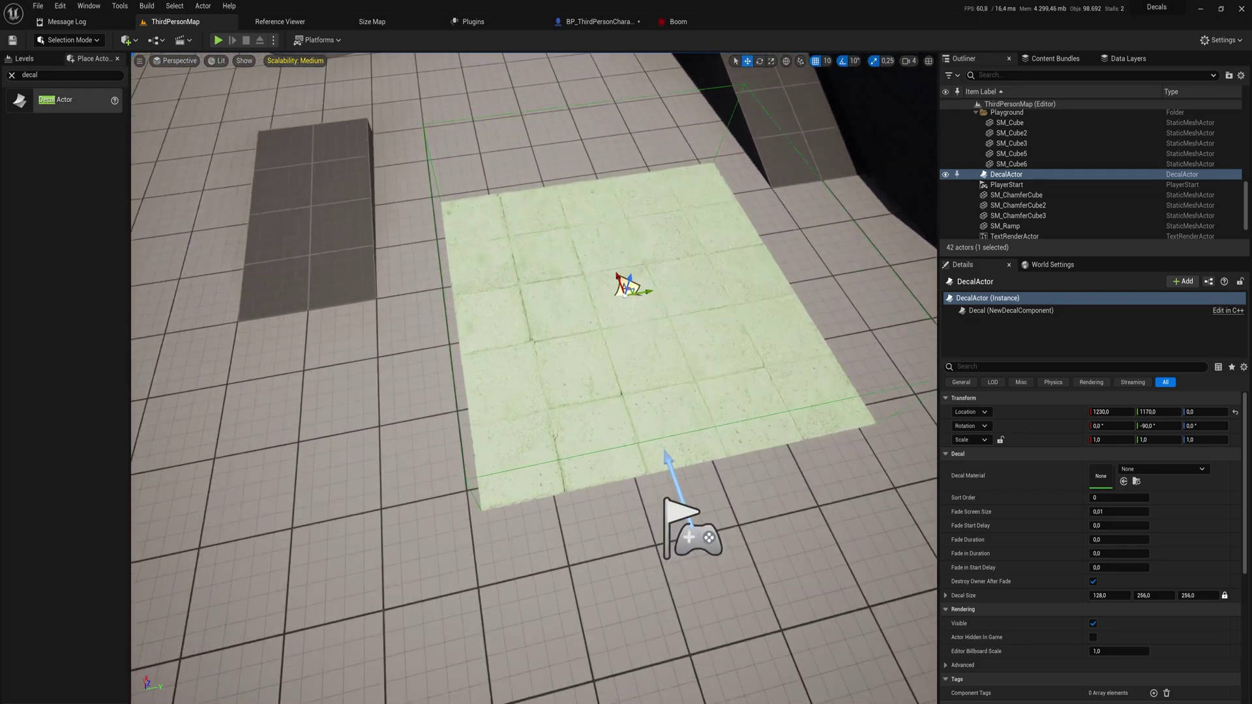
{"action": "scroll", "coordinate": [655, 362], "scroll_direction": "down", "scroll_amount": 5}
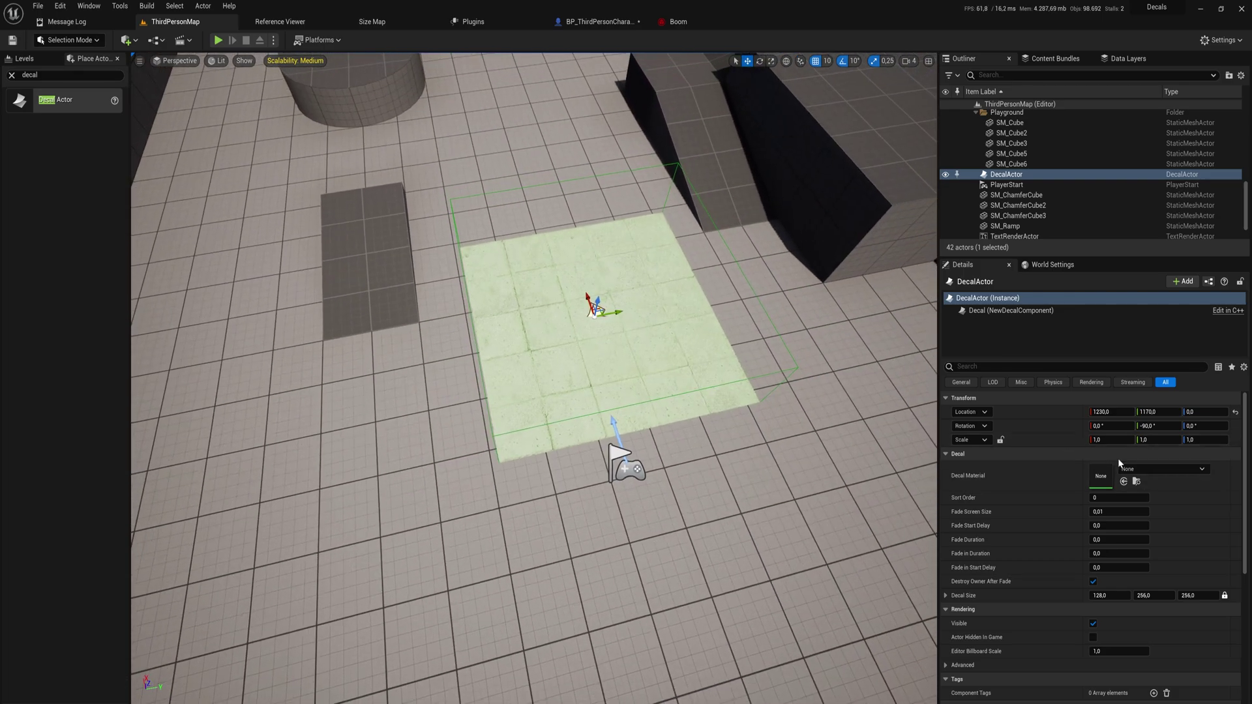
{"action": "left_click", "coordinate": [1129, 469]}
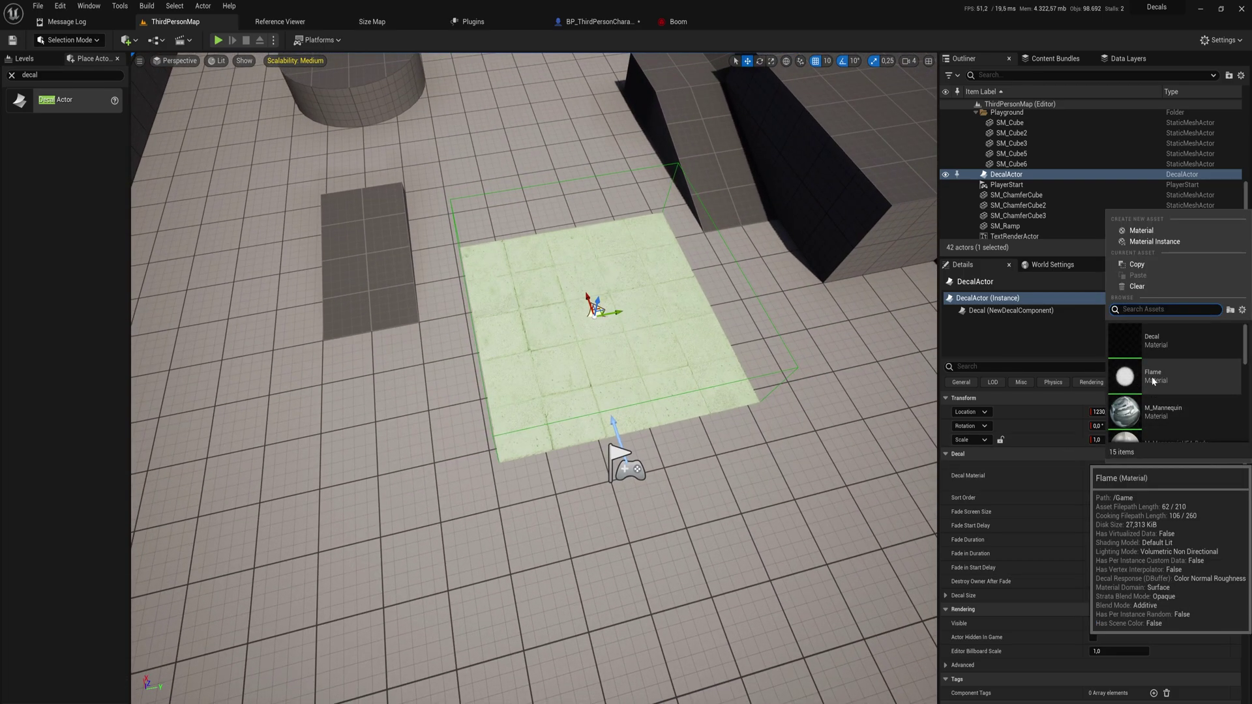
{"action": "left_click", "coordinate": [1156, 339]}
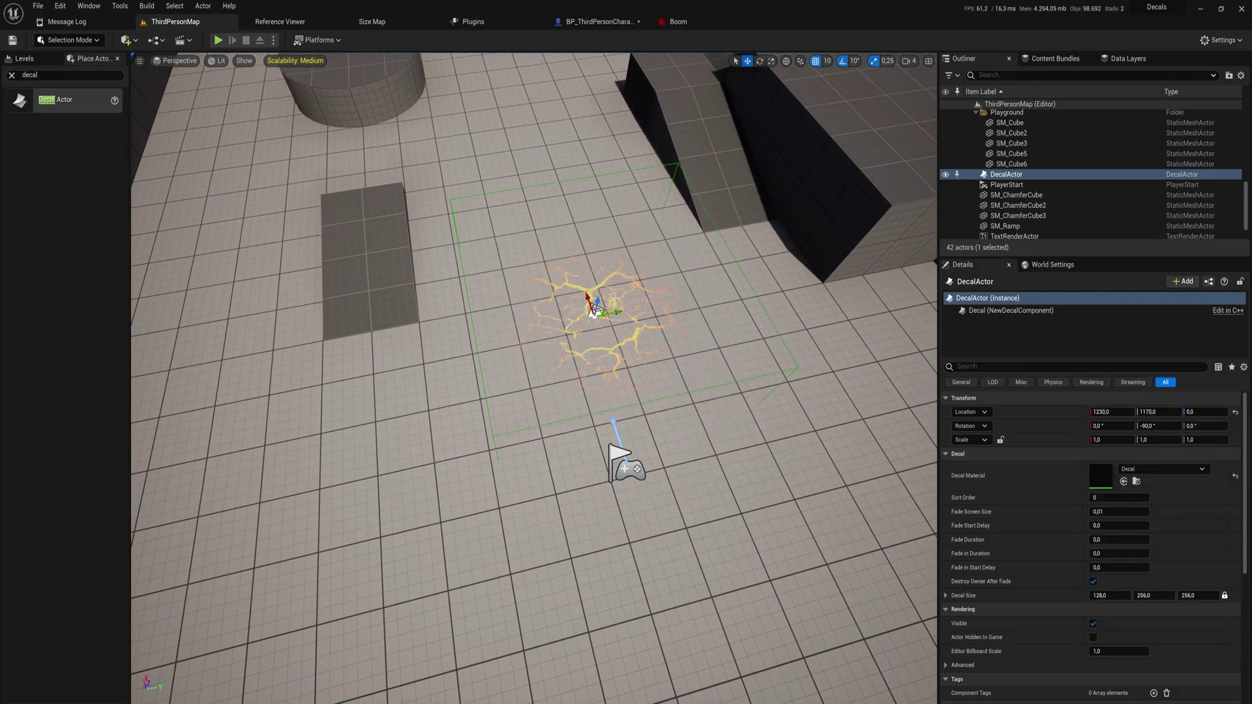
Move the decal actor over the small ramp at X 1440, Y 750 and rotate it upright to about 0° on the Y rotation
{"action": "left_click_drag", "start_coordinate": [623, 315], "coordinate": [392, 260]}
{"action": "right_click_drag", "start_coordinate": [423, 274], "coordinate": [215, 235]}
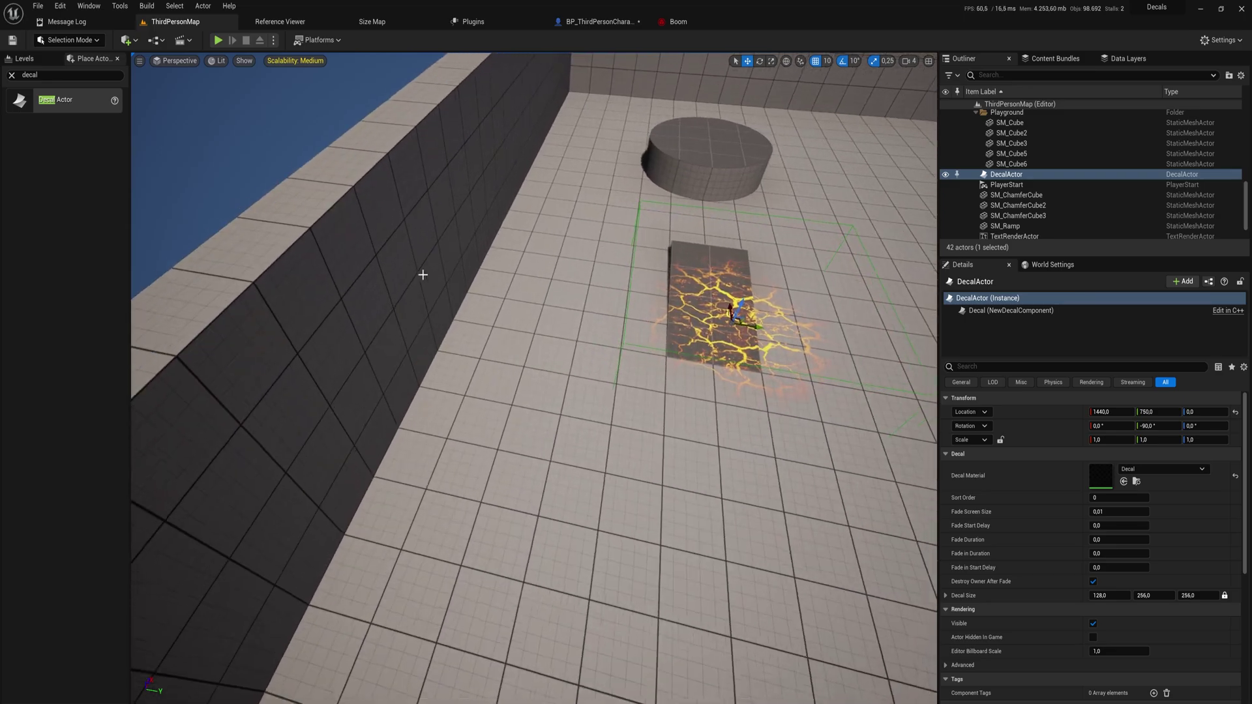
{"action": "scroll", "coordinate": [422, 274], "scroll_direction": "up", "scroll_amount": 1}
{"action": "key", "text": "e"}
{"action": "left_click_drag", "start_coordinate": [758, 308], "coordinate": [752, 262]}
Move the decal actor onto the far wall at X 2970 and raise it to Z 180
{"action": "key", "text": "w"}
{"action": "left_click_drag", "start_coordinate": [745, 293], "coordinate": [719, 109]}
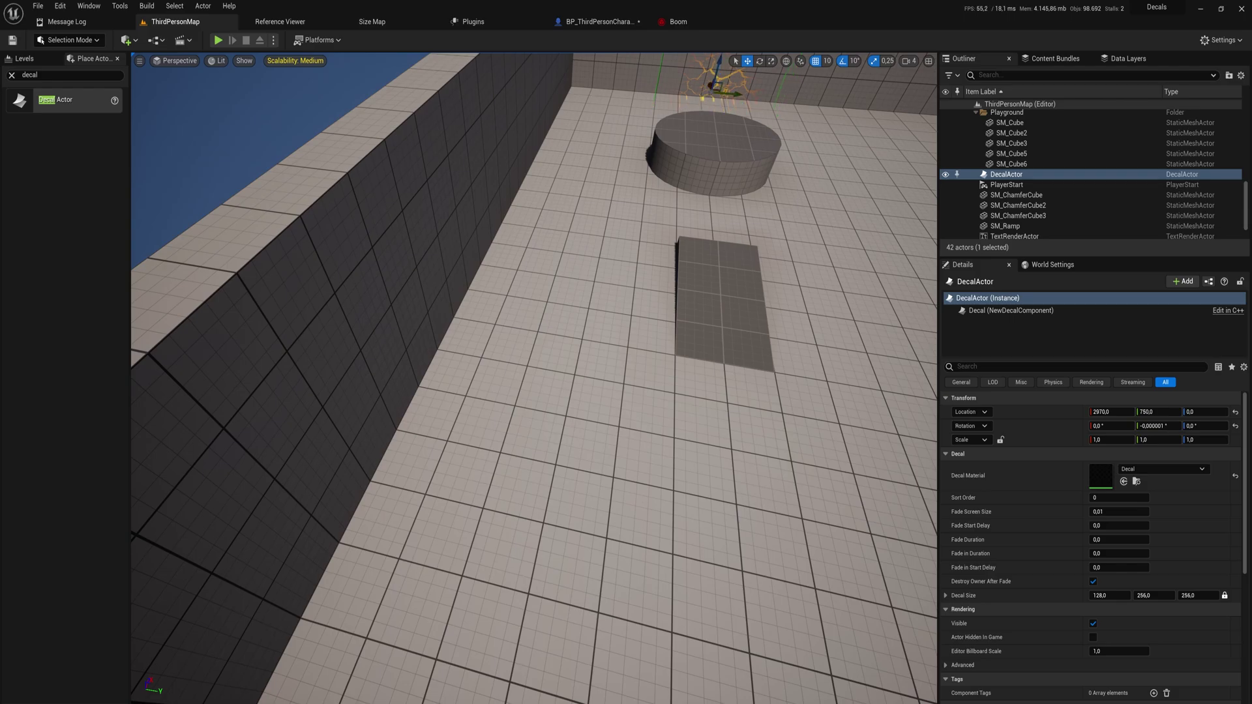
{"action": "scroll", "coordinate": [701, 125], "scroll_direction": "down", "scroll_amount": 3}
{"action": "left_click_drag", "start_coordinate": [675, 160], "coordinate": [683, 117]}
{"action": "key", "text": "w"}
{"action": "mouse_move", "coordinate": [683, 143]}
{"action": "right_mouse_down"}
{"action": "mouse_move", "coordinate": [698, 69]}
{"action": "mouse_move", "coordinate": [689, 156]}
{"action": "mouse_move", "coordinate": [683, 144]}
{"action": "right_mouse_up"}
{"action": "key", "text": "s"}
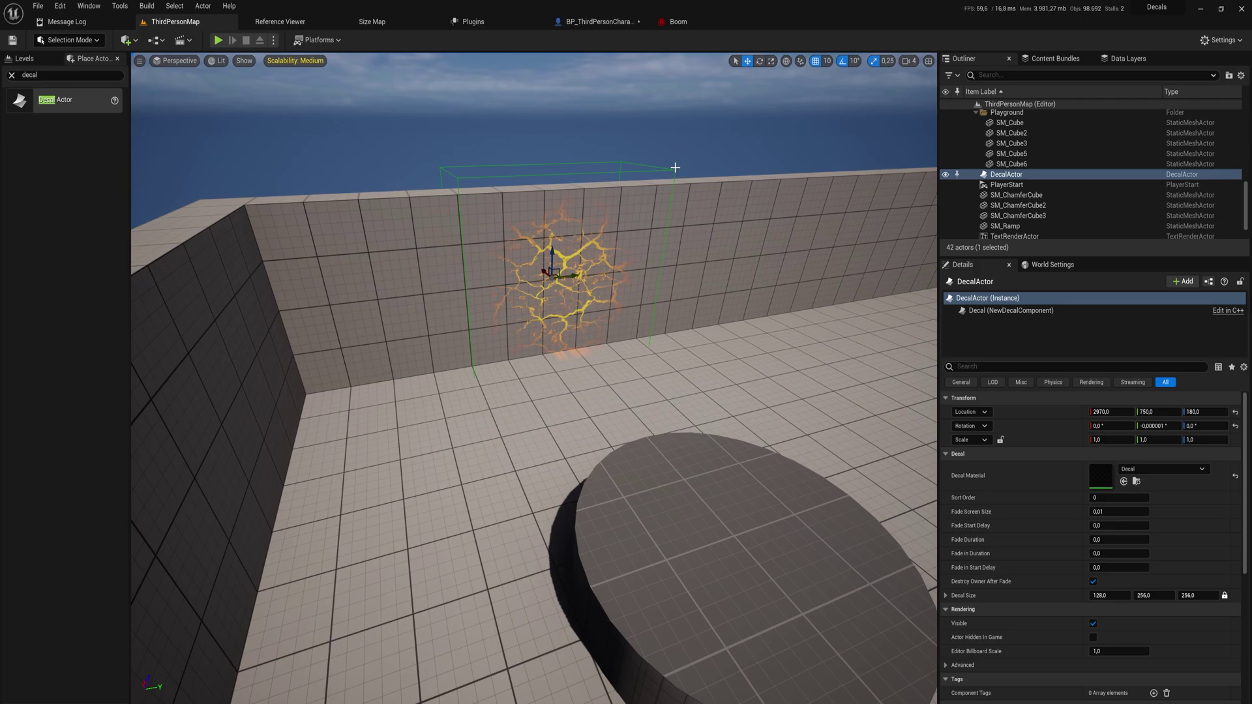
Deselect the decal to view it on the wall without its bounds, then reselect DecalActor and focus the view on it
{"action": "left_click", "coordinate": [674, 169]}
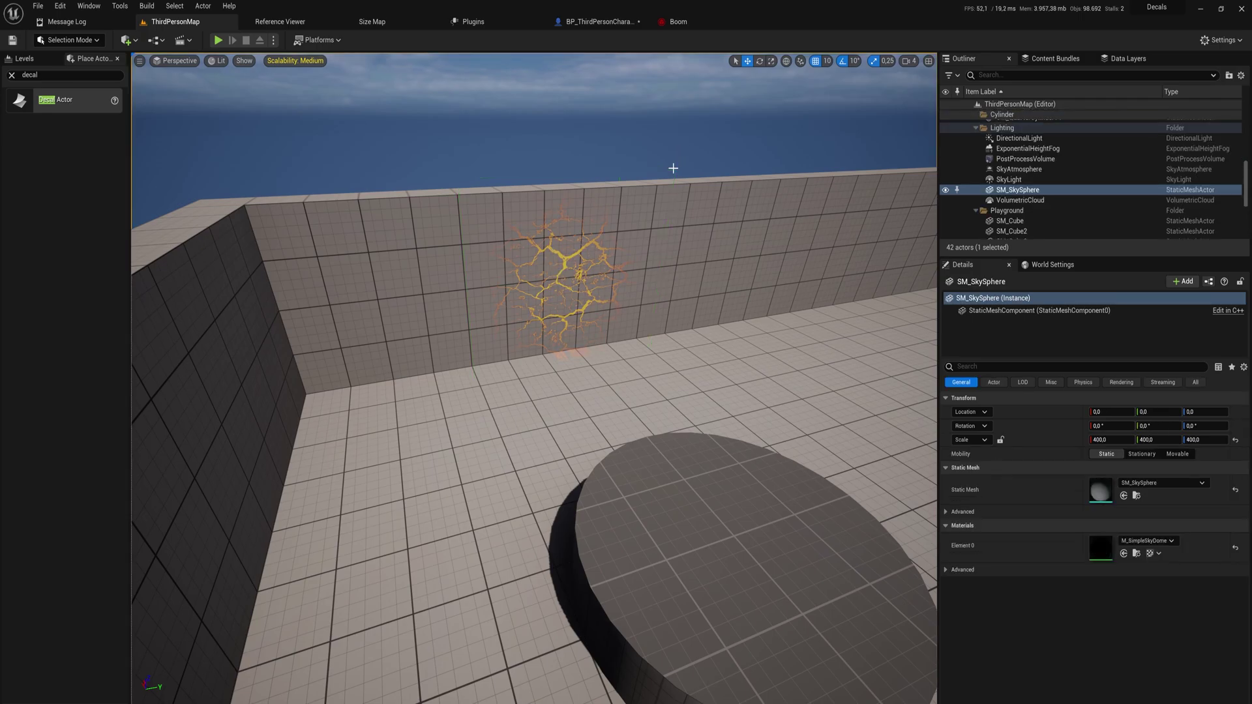
{"action": "left_click", "coordinate": [575, 289]}
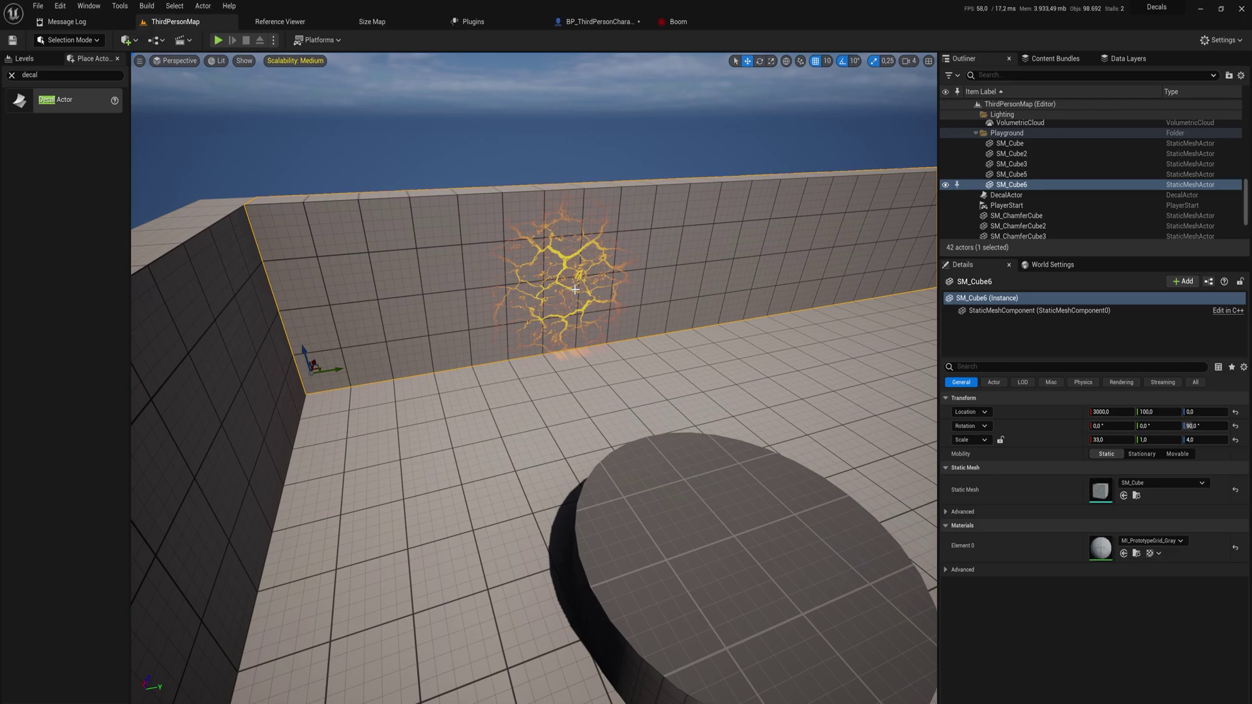
{"action": "left_click", "coordinate": [1031, 196]}
{"action": "key", "text": "f"}
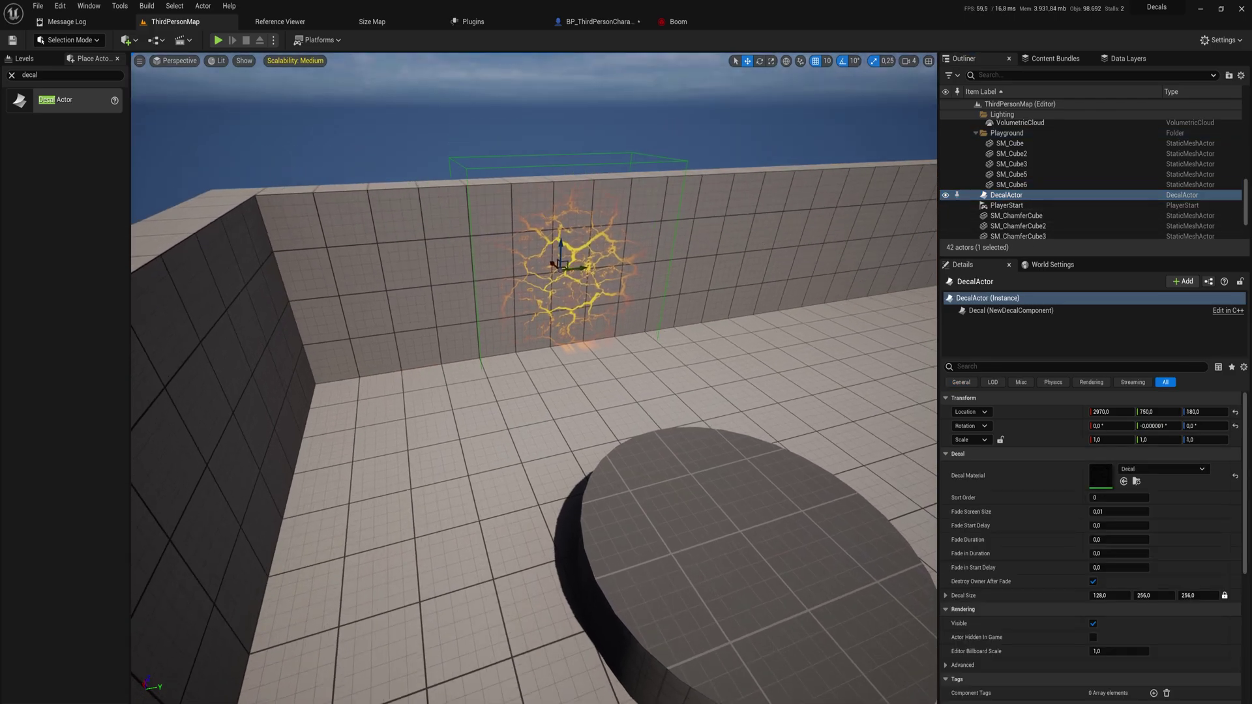
Unlock the uniform scaling of the wall decal's Decal Size and try adjusting its dimensions individually
{"action": "scroll", "coordinate": [1044, 555], "scroll_direction": "down", "scroll_amount": 2}
{"action": "scroll", "coordinate": [1034, 453], "scroll_direction": "down", "scroll_amount": 3}
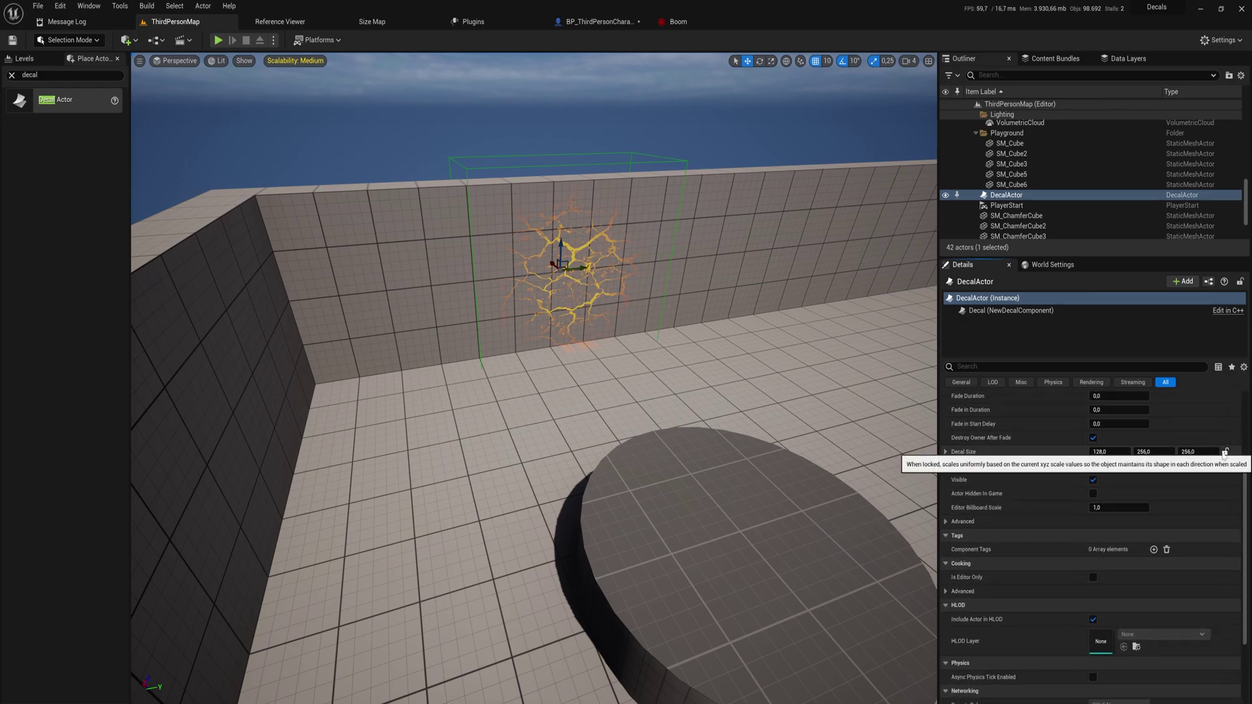
{"action": "mouse_move", "coordinate": [1176, 450]}
{"action": "left_mouse_down"}
{"action": "mouse_move", "coordinate": [1190, 453]}
{"action": "mouse_move", "coordinate": [1169, 452]}
{"action": "left_mouse_up"}
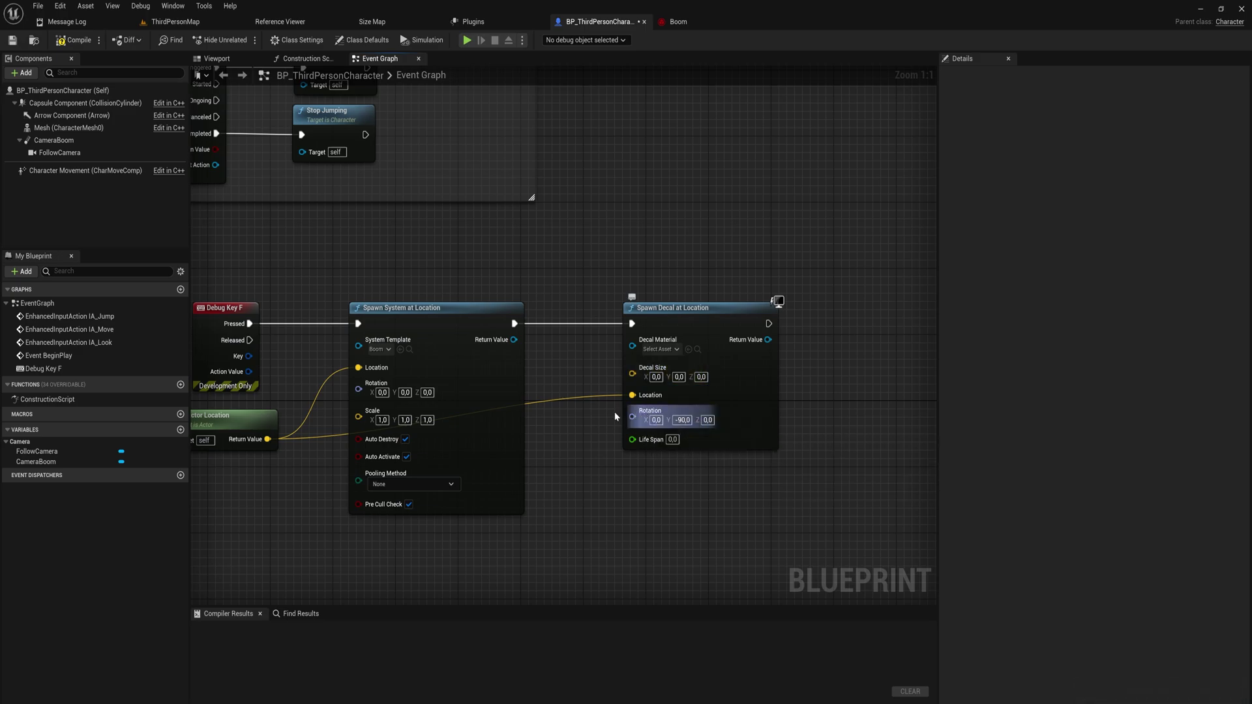
Set the Y rotation of the Spawn Decal at Location node to -90 in BP_ThirdPersonCharacter
{"action": "left_click", "coordinate": [682, 420]}
Place a new Decal Actor on ThirdPersonMap's floor at X 840, Y 1120 and adjust its Decal Size to about X 21, Y 264
{"action": "left_click", "coordinate": [175, 22]}
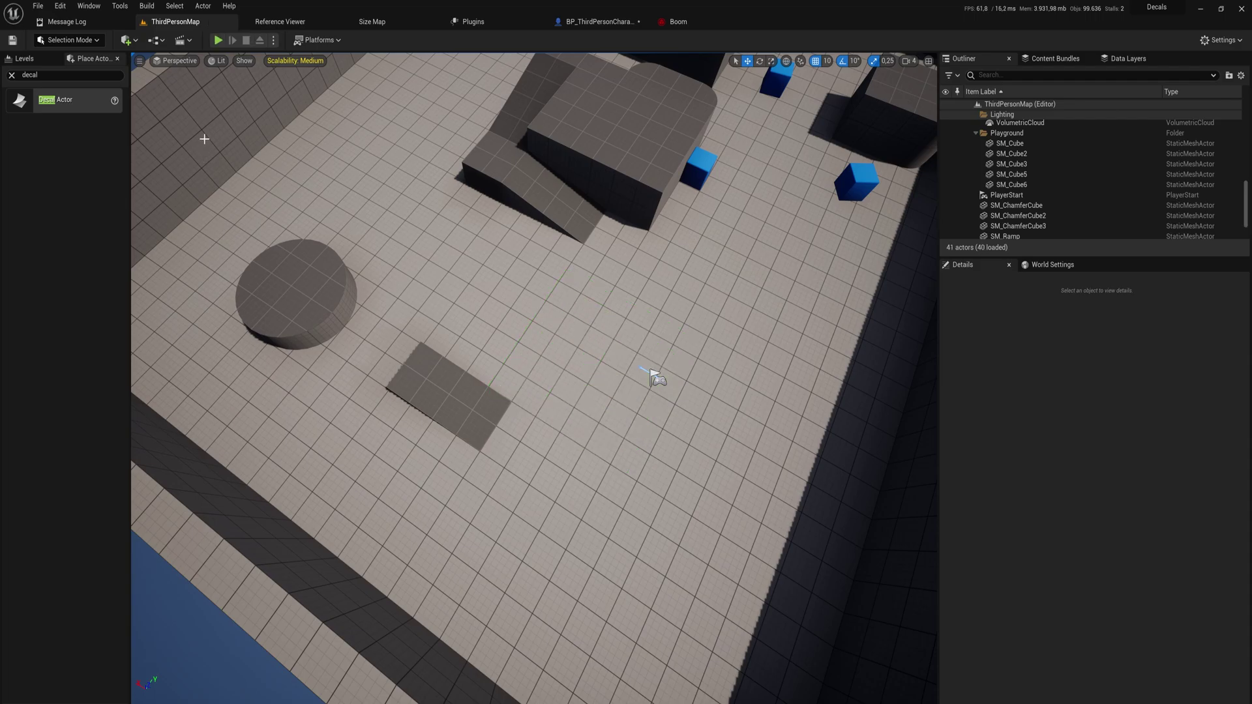
{"action": "left_click_drag", "start_coordinate": [65, 99], "coordinate": [695, 386]}
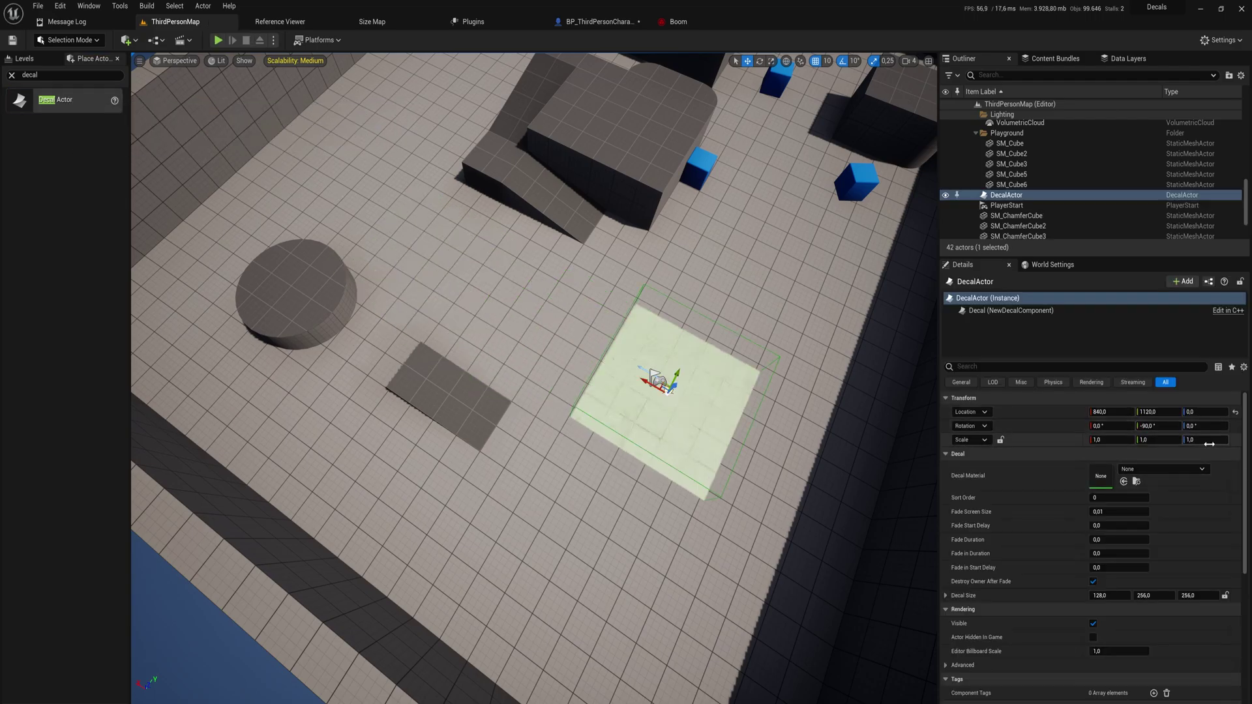
{"action": "key", "text": "f"}
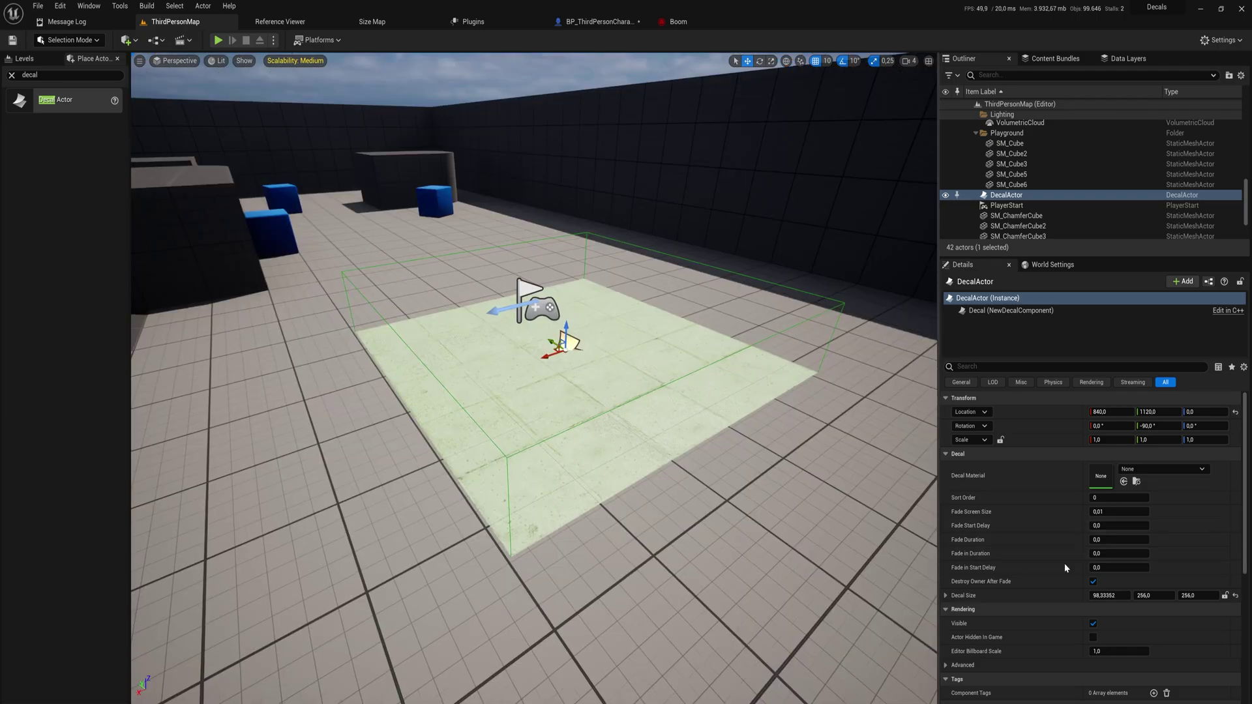
{"action": "left_click_drag", "start_coordinate": [1111, 595], "coordinate": [1151, 595]}
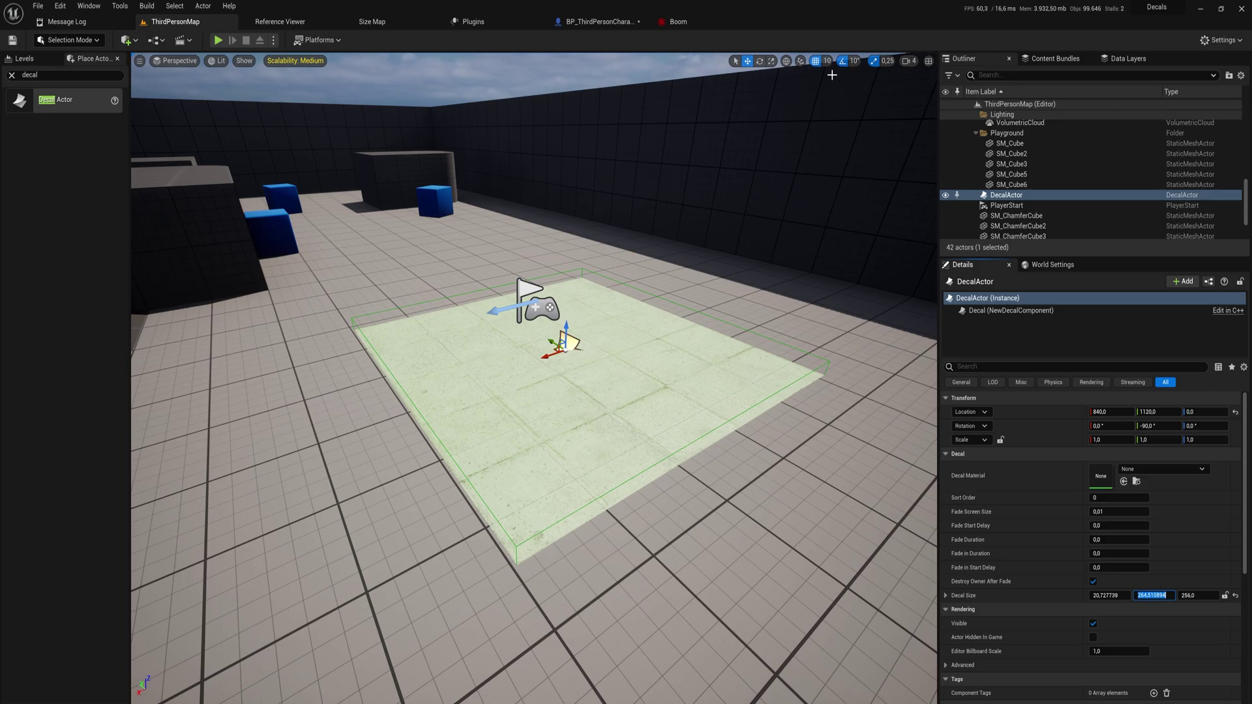
Set the Spawn Decal at Location node's Decal Size to X 32, Y 128, Z 128 and its Life Span to 10
{"action": "left_click", "coordinate": [679, 22]}
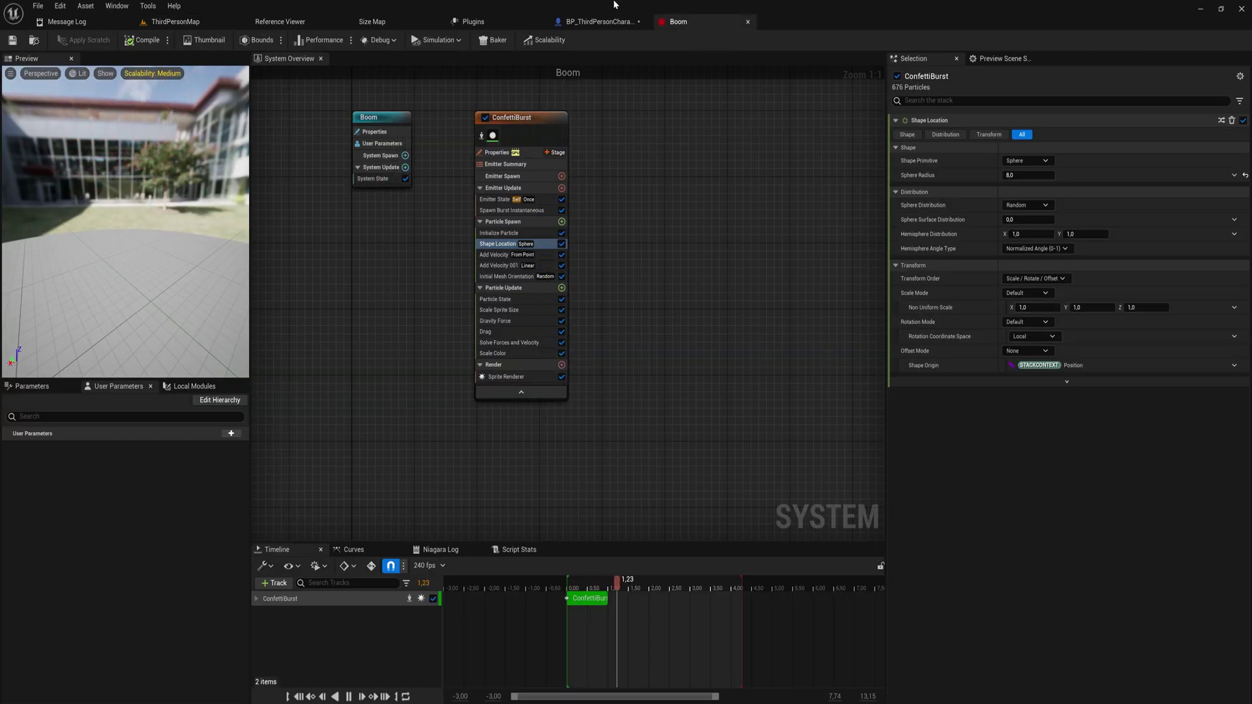
{"action": "left_click", "coordinate": [607, 22]}
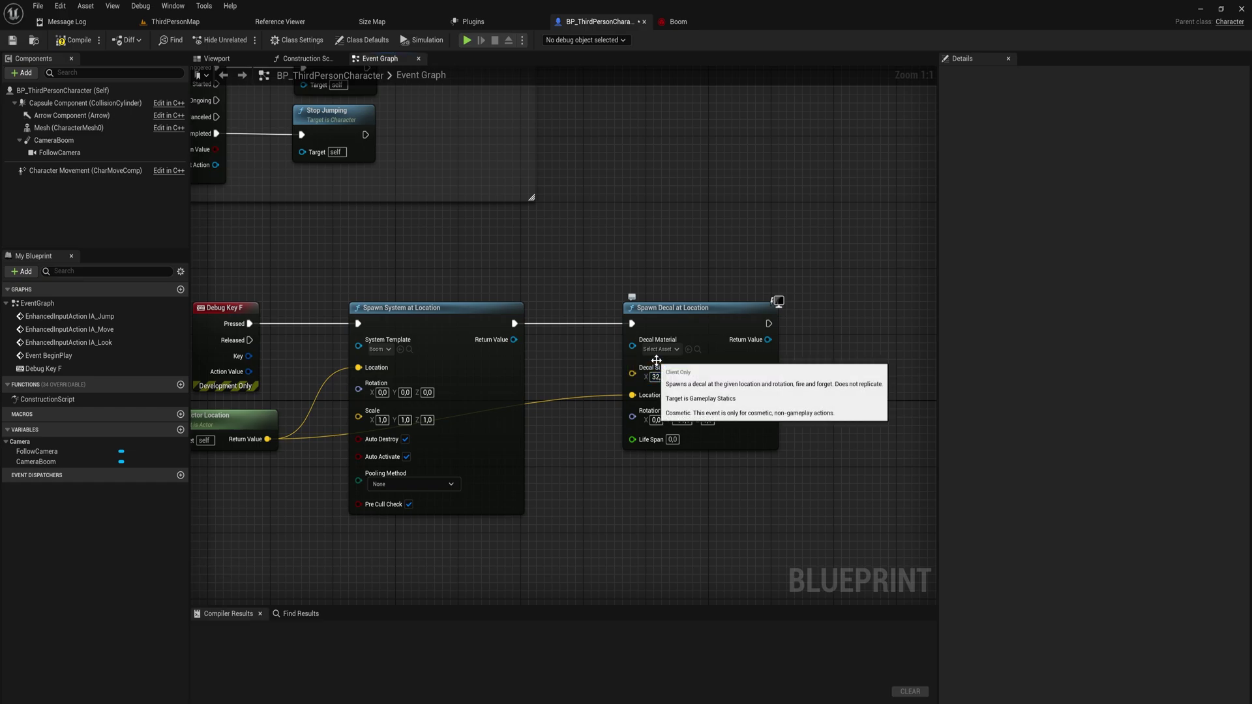
{"action": "type", "text": "8"}
{"action": "key", "text": "Return"}
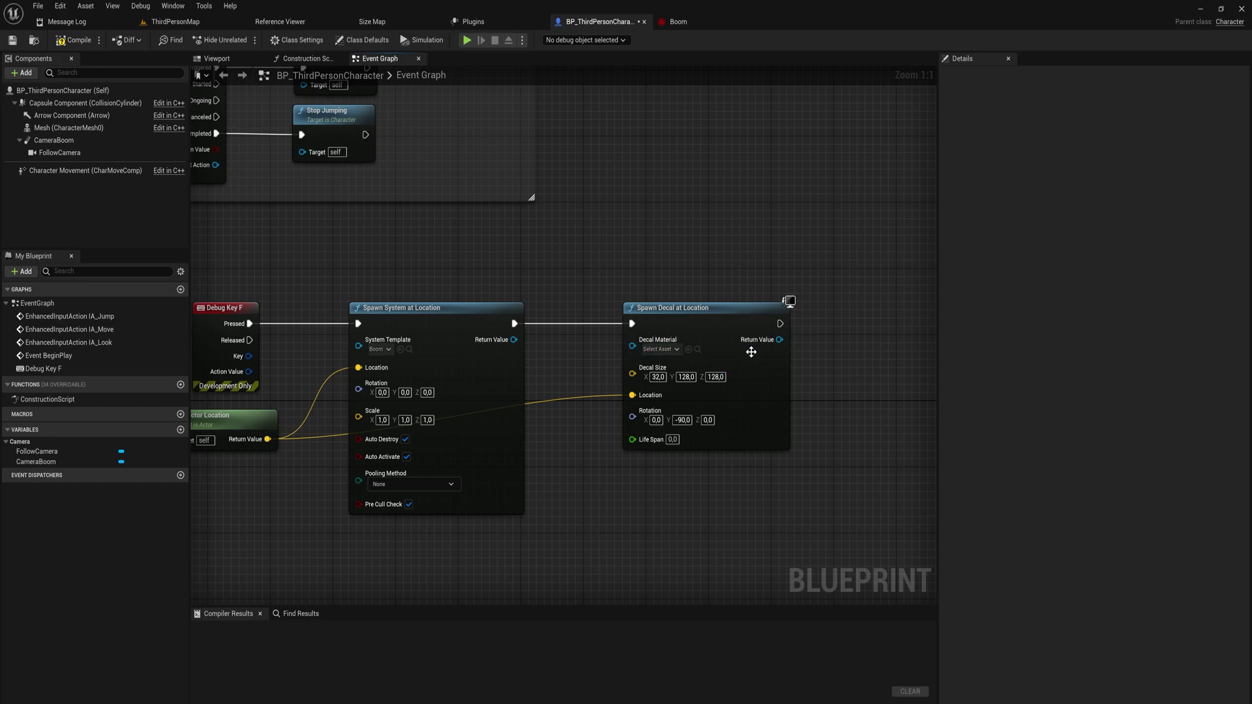
{"action": "left_click", "coordinate": [672, 440]}
{"action": "type", "text": "10"}
{"action": "right_click_drag", "start_coordinate": [716, 489], "coordinate": [621, 470]}
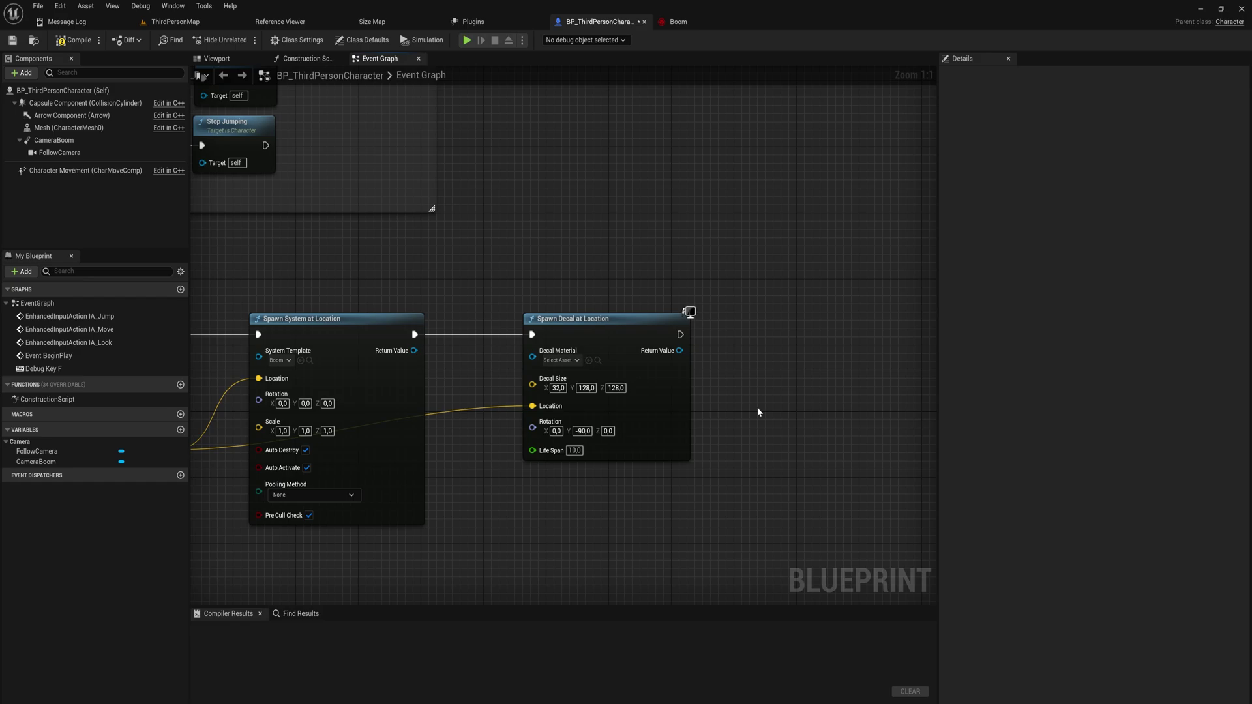
{"action": "right_click_drag", "start_coordinate": [745, 406], "coordinate": [722, 406]}
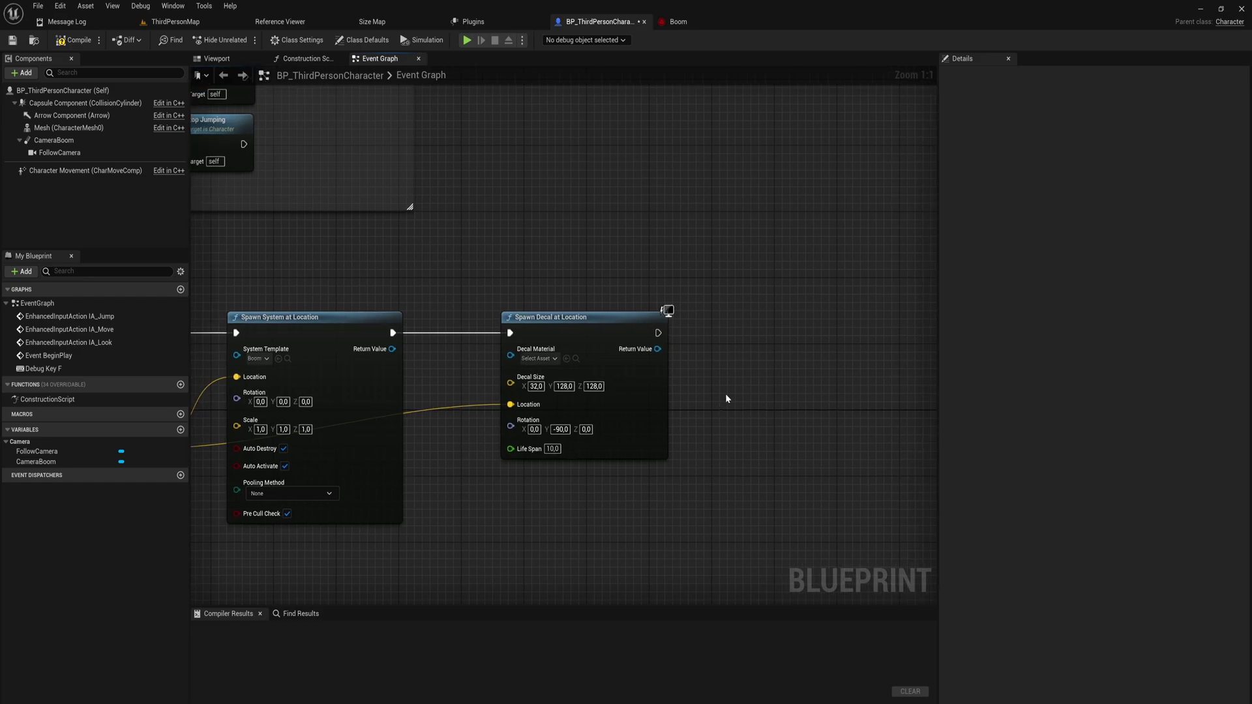
Create a new material named DecalTutmat in the Content folder and open it for editing
{"action": "key", "text": "ctrl+space"}
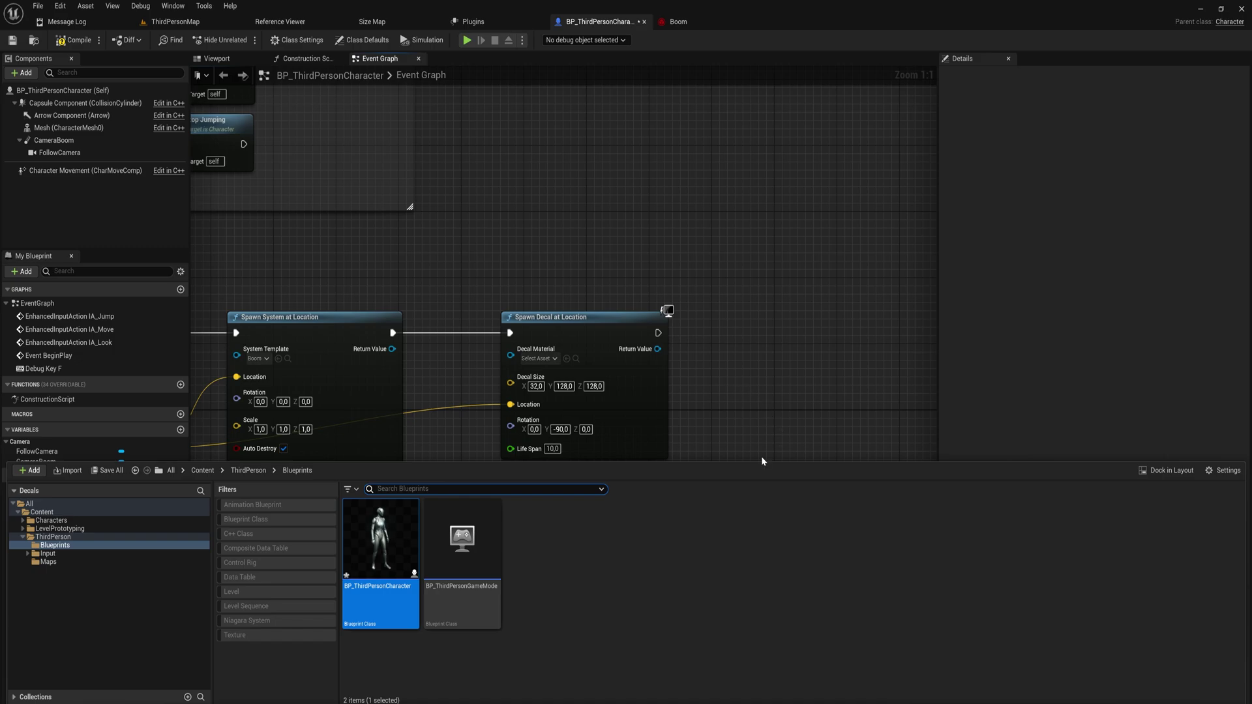
{"action": "left_click", "coordinate": [43, 514]}
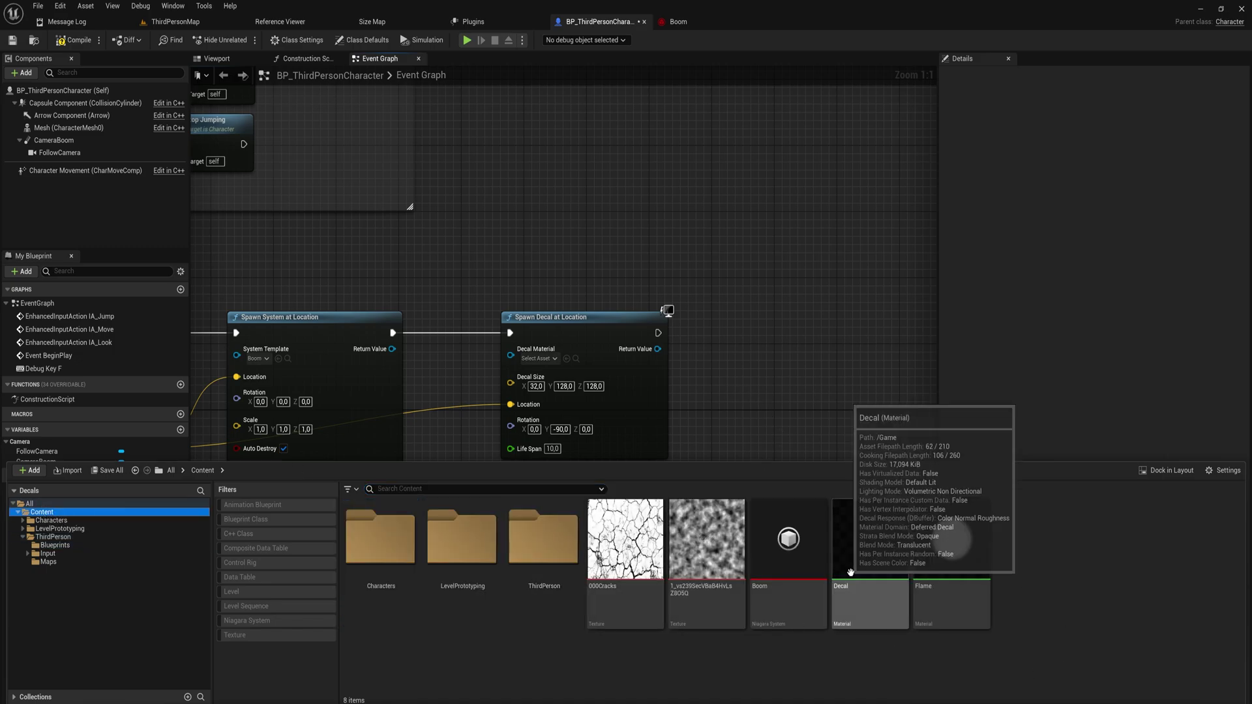
{"action": "right_click", "coordinate": [1040, 554]}
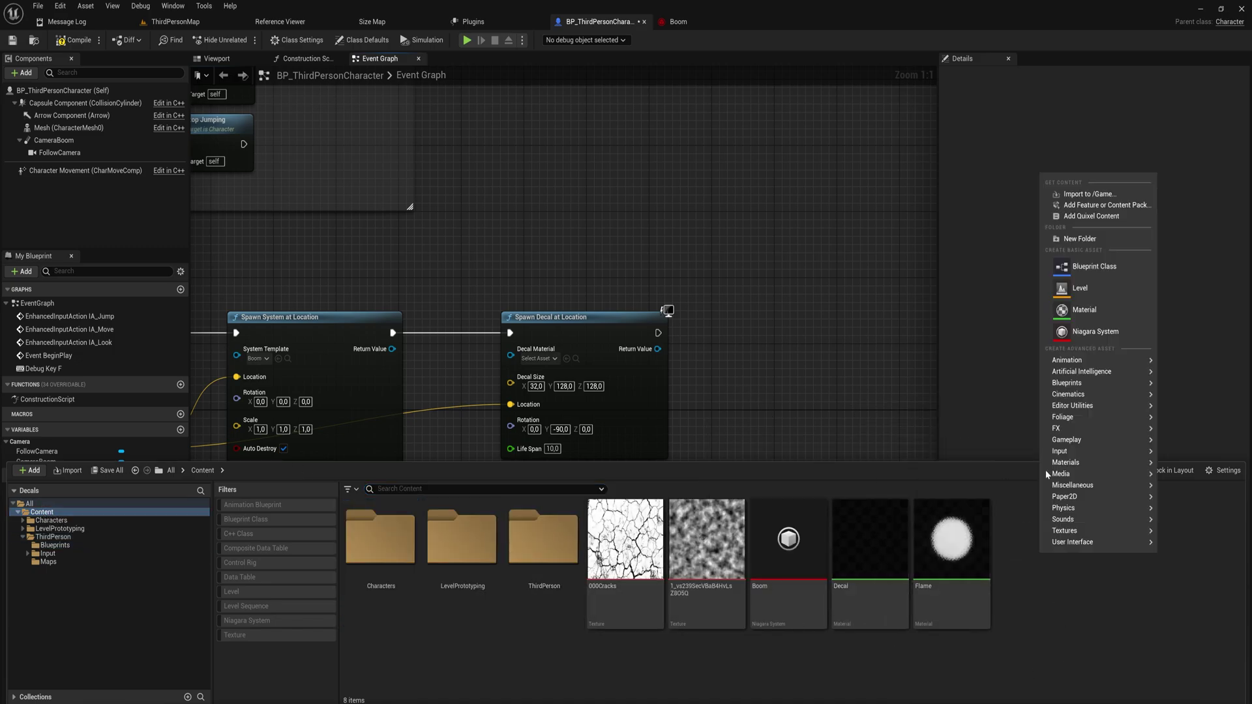
{"action": "left_click", "coordinate": [1102, 309]}
{"action": "type", "text": "De"}
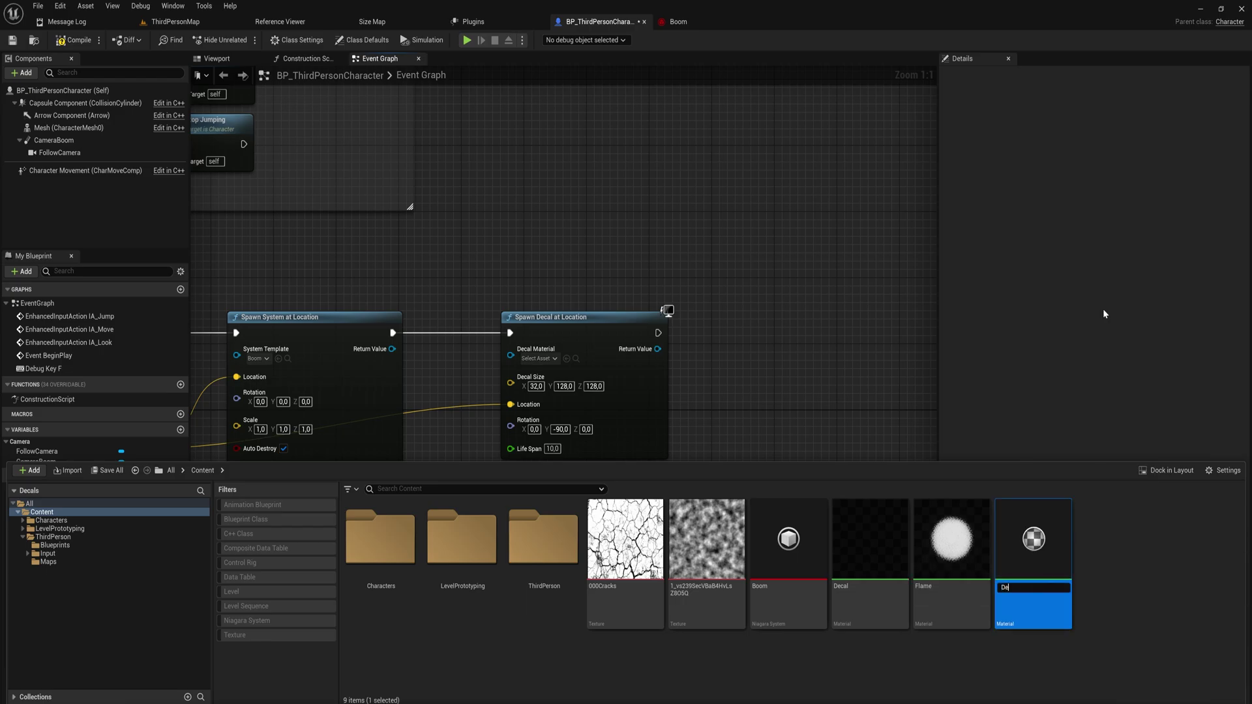
{"action": "type", "text": "calTutmat"}
{"action": "key", "text": "Return"}
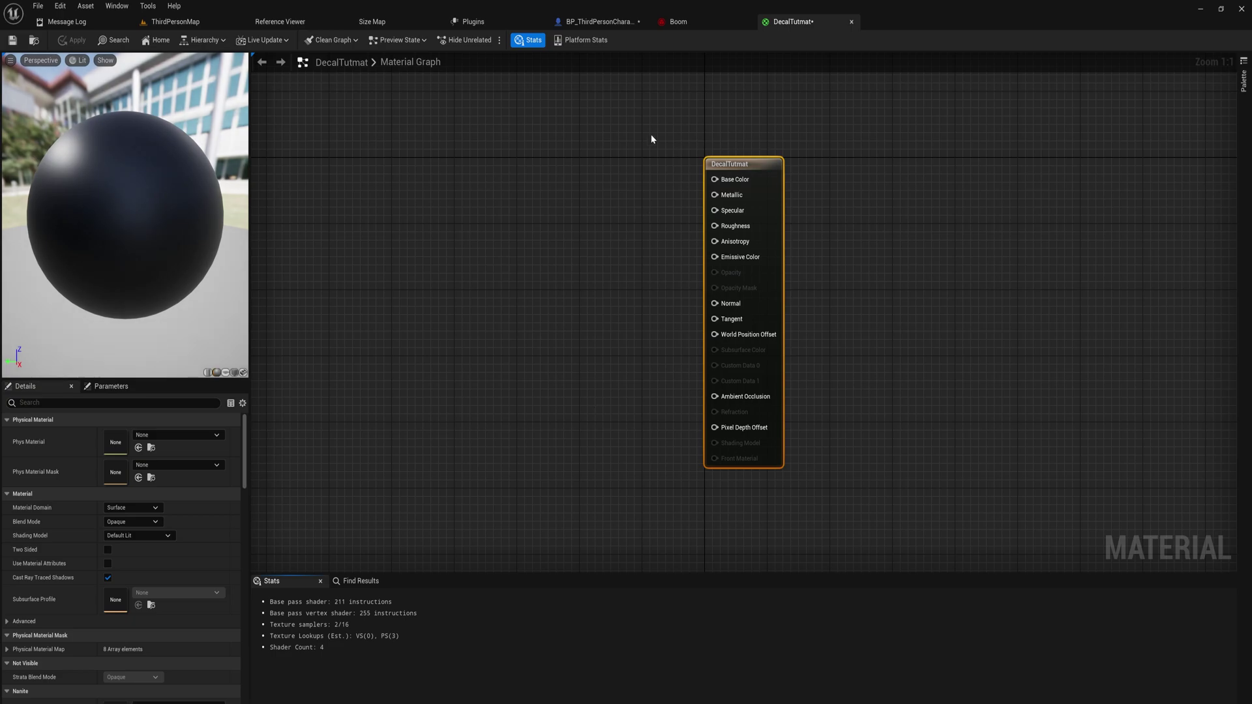
Set DecalTutmat's Material Domain to Deferred Decal and its Blend Mode to Translucent
{"action": "left_click", "coordinate": [133, 508]}
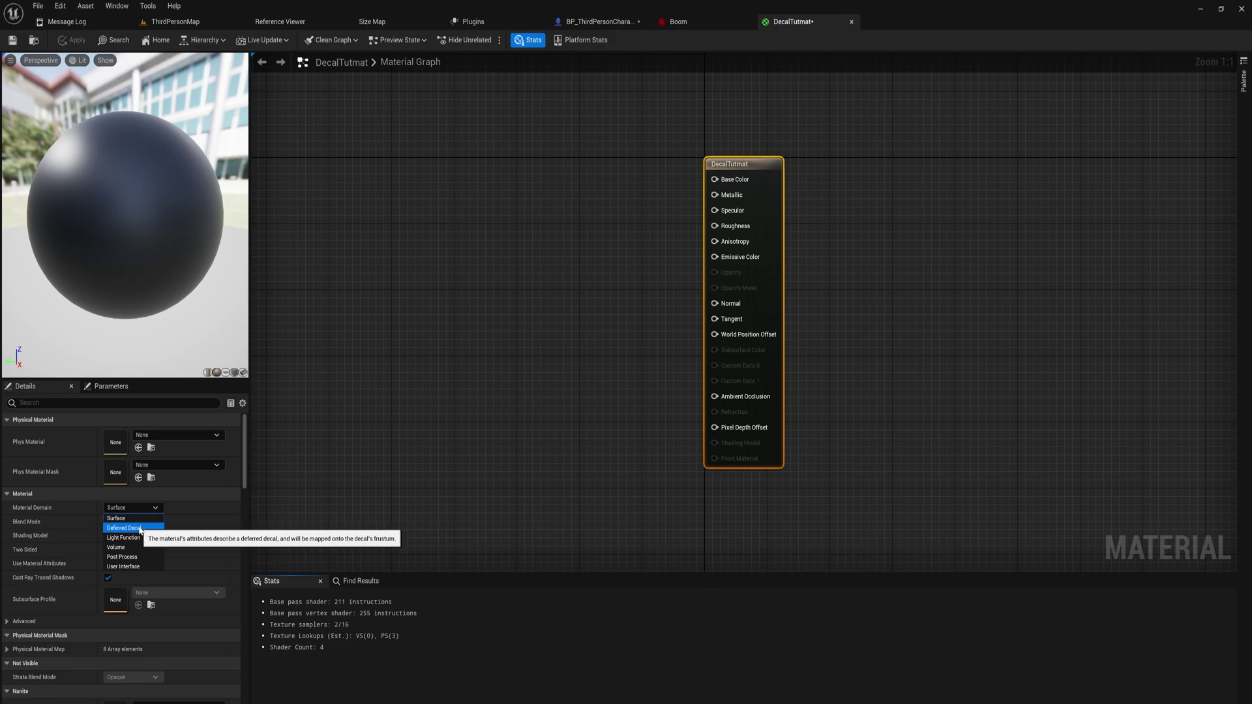
{"action": "left_click", "coordinate": [140, 529]}
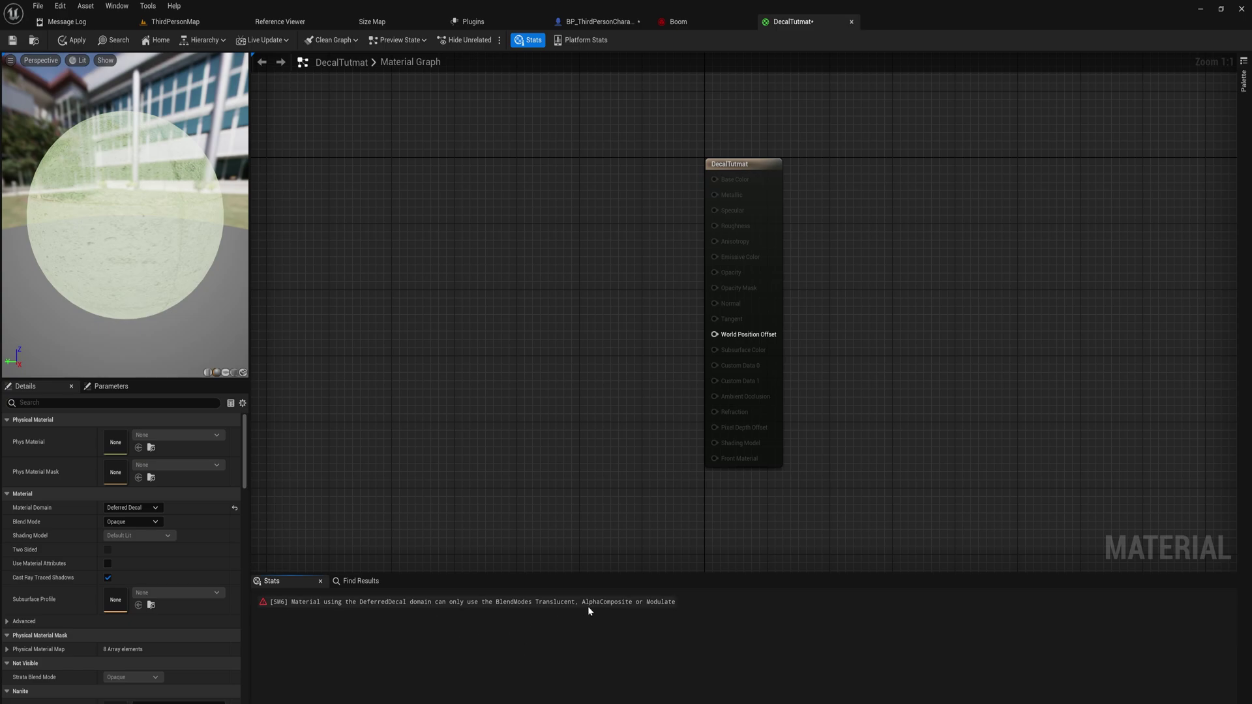
{"action": "left_click", "coordinate": [133, 521]}
{"action": "left_click", "coordinate": [156, 553]}
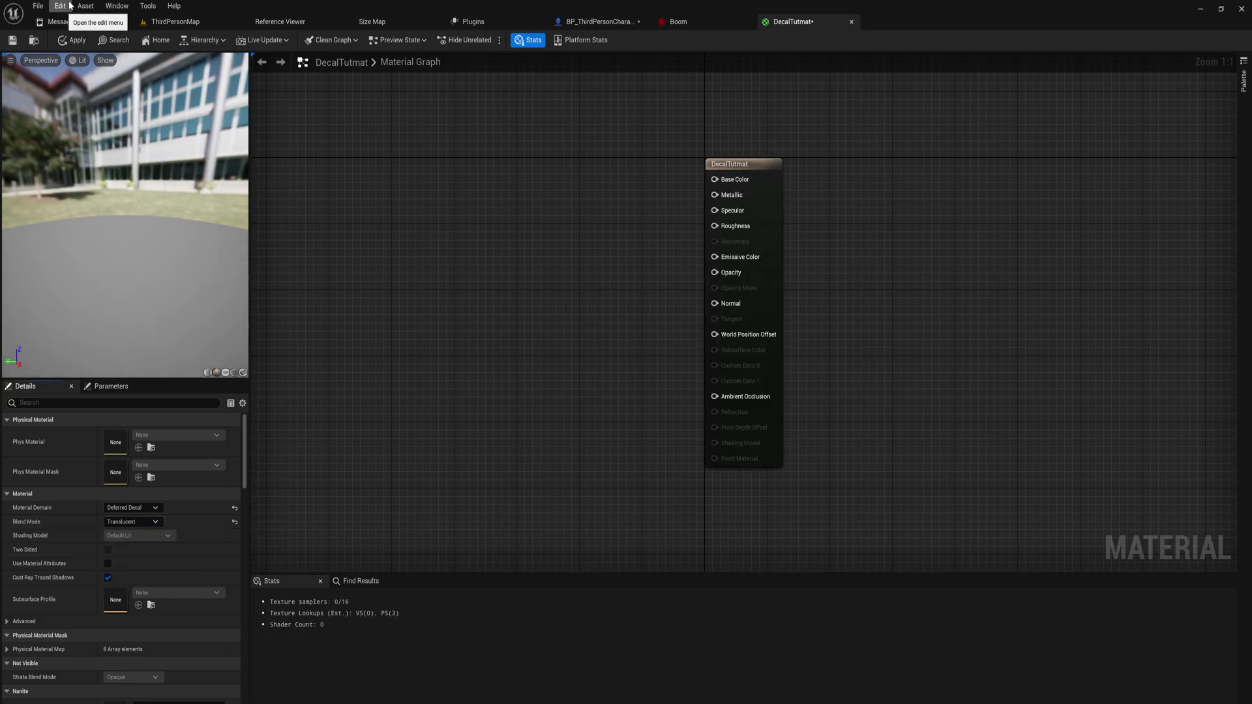
Add the 000Cracks texture to the material graph as a Texture Sample, placed well away from the result node
{"action": "right_click_drag", "start_coordinate": [452, 317], "coordinate": [626, 347]}
{"action": "key", "text": "ctrl+space"}
{"action": "left_click_drag", "start_coordinate": [628, 448], "coordinate": [512, 260]}
{"action": "left_click_drag", "start_coordinate": [580, 282], "coordinate": [508, 239]}
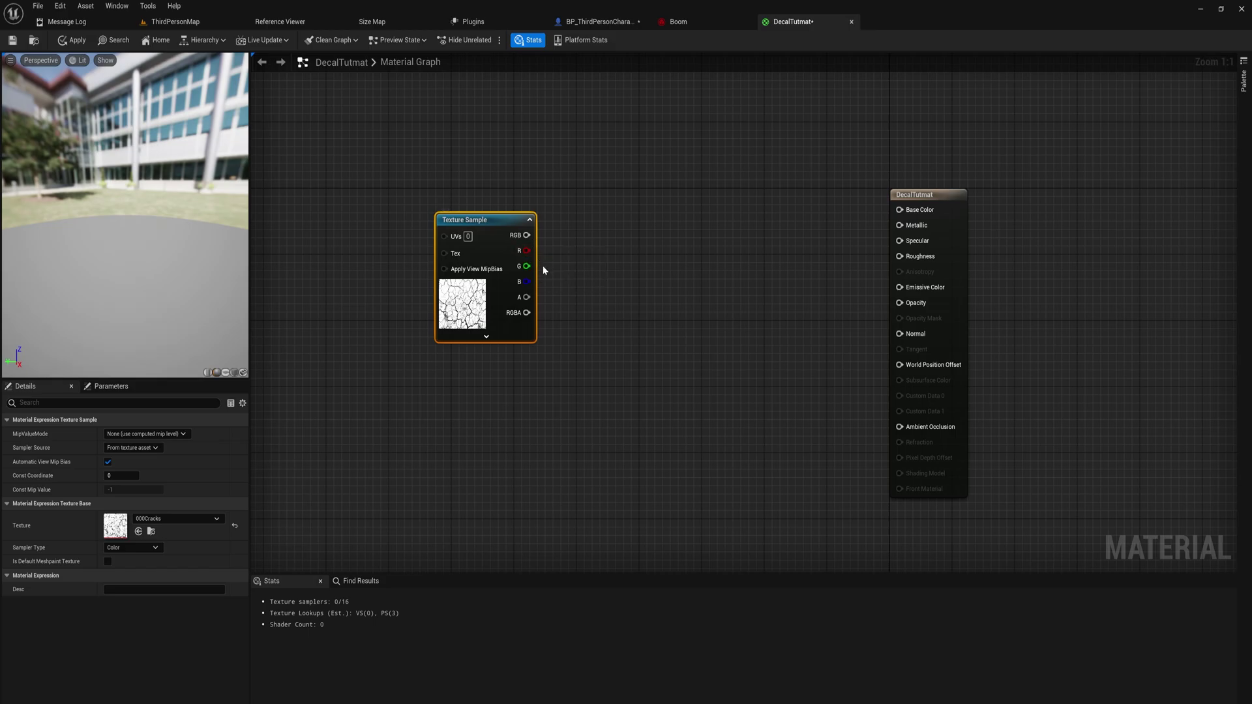
{"action": "right_click_drag", "start_coordinate": [544, 265], "coordinate": [562, 223]}
{"action": "left_click_drag", "start_coordinate": [506, 194], "coordinate": [404, 268]}
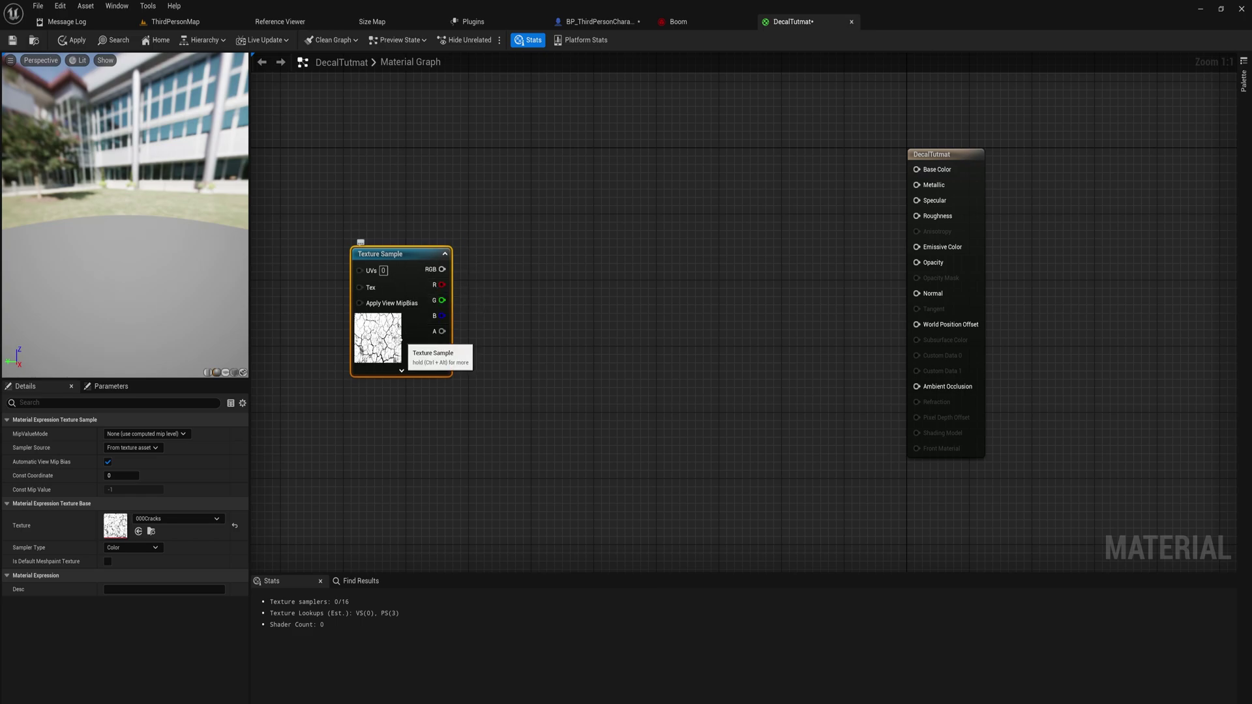
{"action": "left_click", "coordinate": [402, 370]}
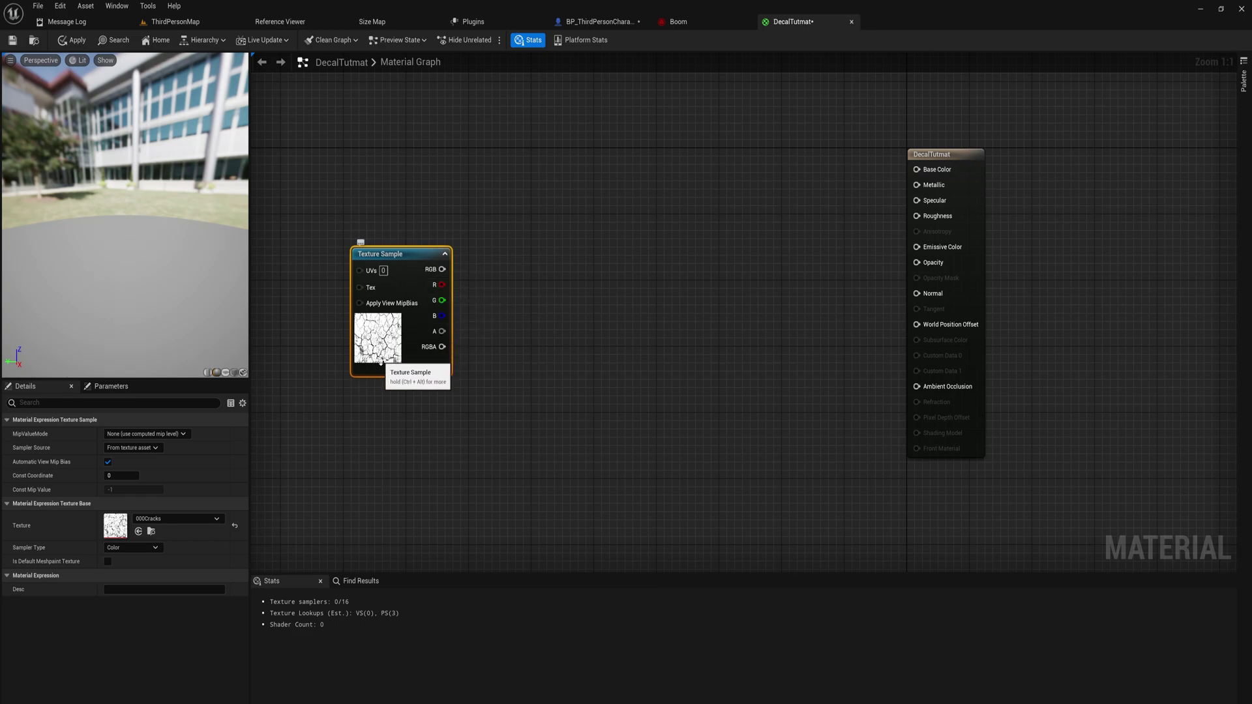
{"action": "left_click", "coordinate": [402, 371]}
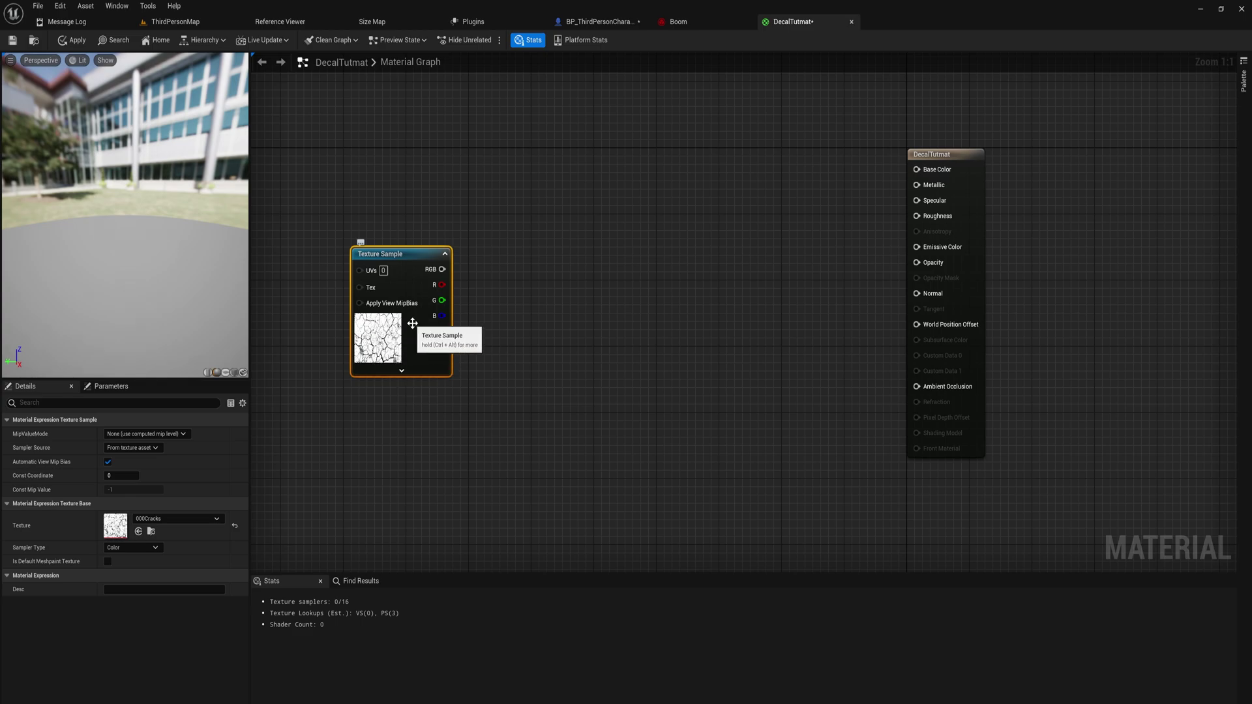
Add a 1-x (One Minus) node fed by the Texture Sample's RGB output
{"action": "mouse_move", "coordinate": [447, 275]}
{"action": "left_click_drag", "start_coordinate": [447, 275], "coordinate": [488, 285]}
{"action": "type", "text": "-1"}
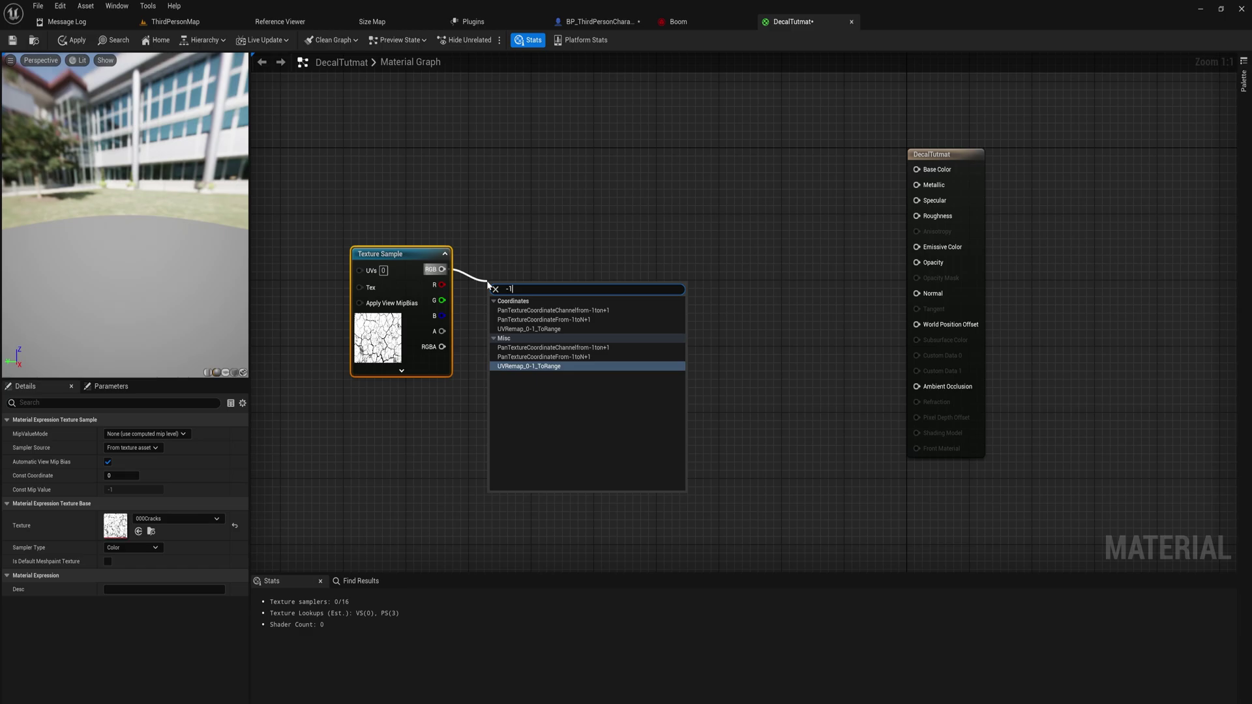
{"action": "key", "text": "Return"}
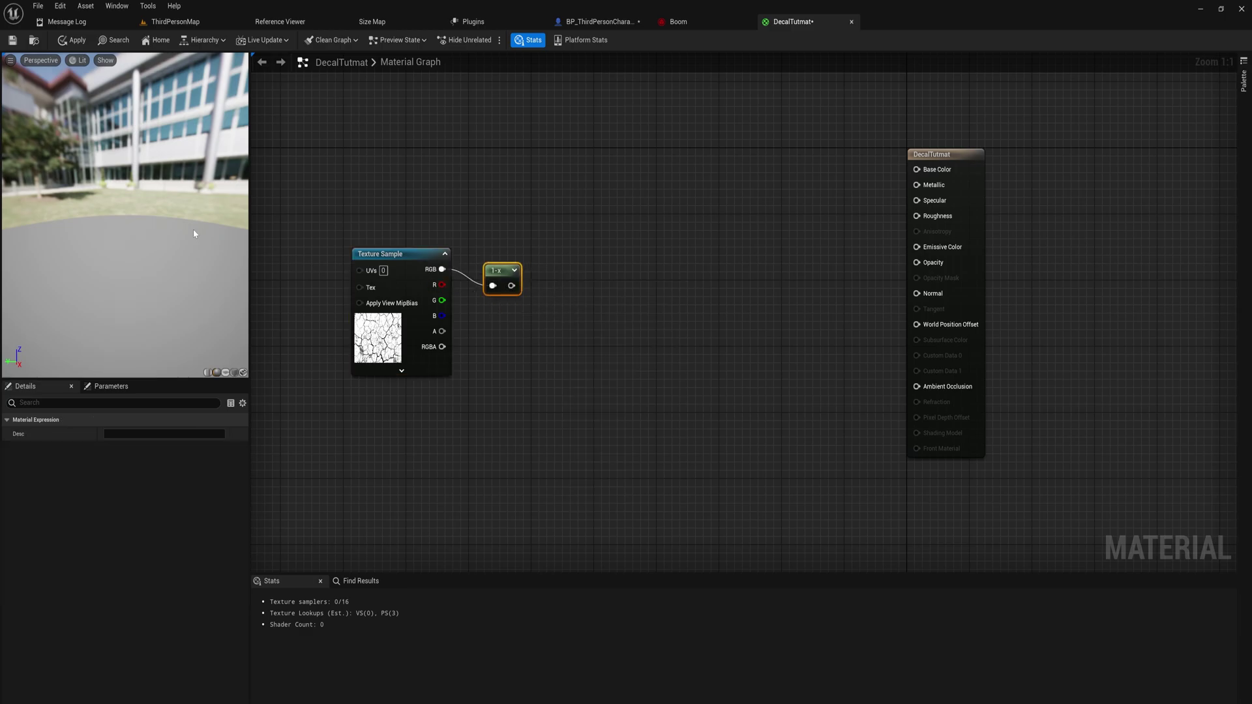
Show the material preview on a plane and switch DecalTutmat's Material Domain to Surface
{"action": "left_click_drag", "start_coordinate": [138, 290], "coordinate": [83, 287]}
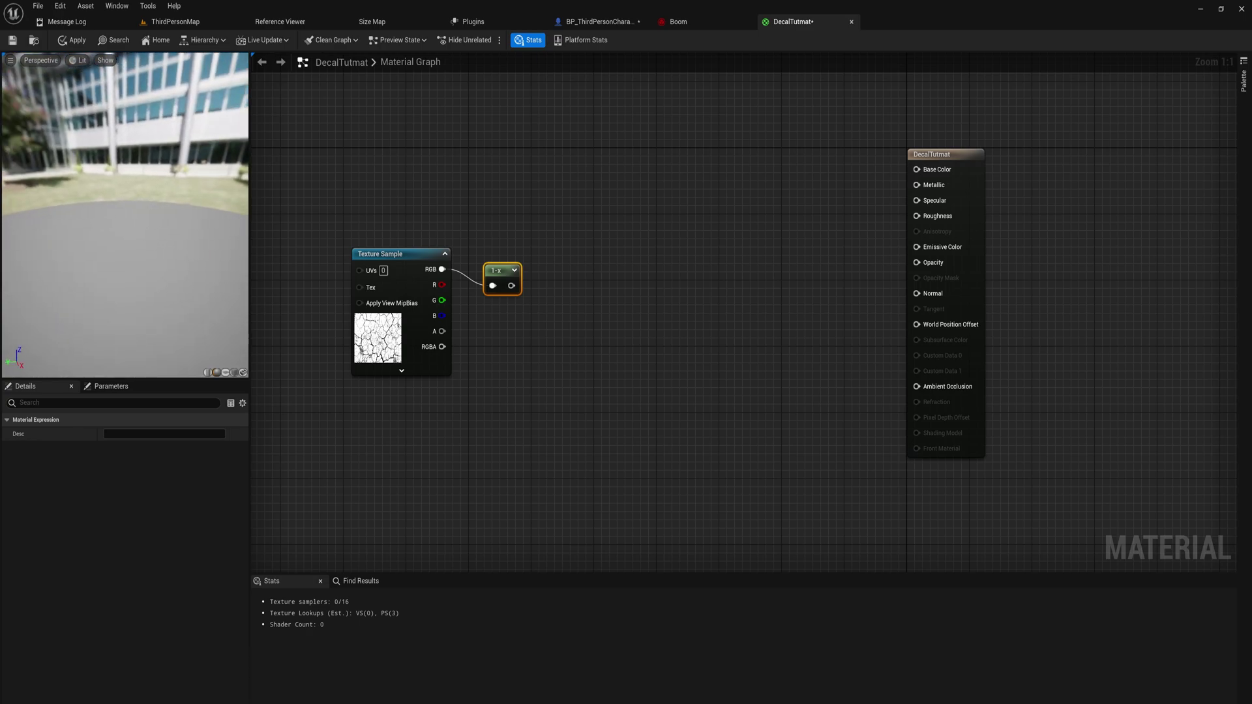
{"action": "left_click", "coordinate": [225, 373]}
{"action": "left_click", "coordinate": [979, 191]}
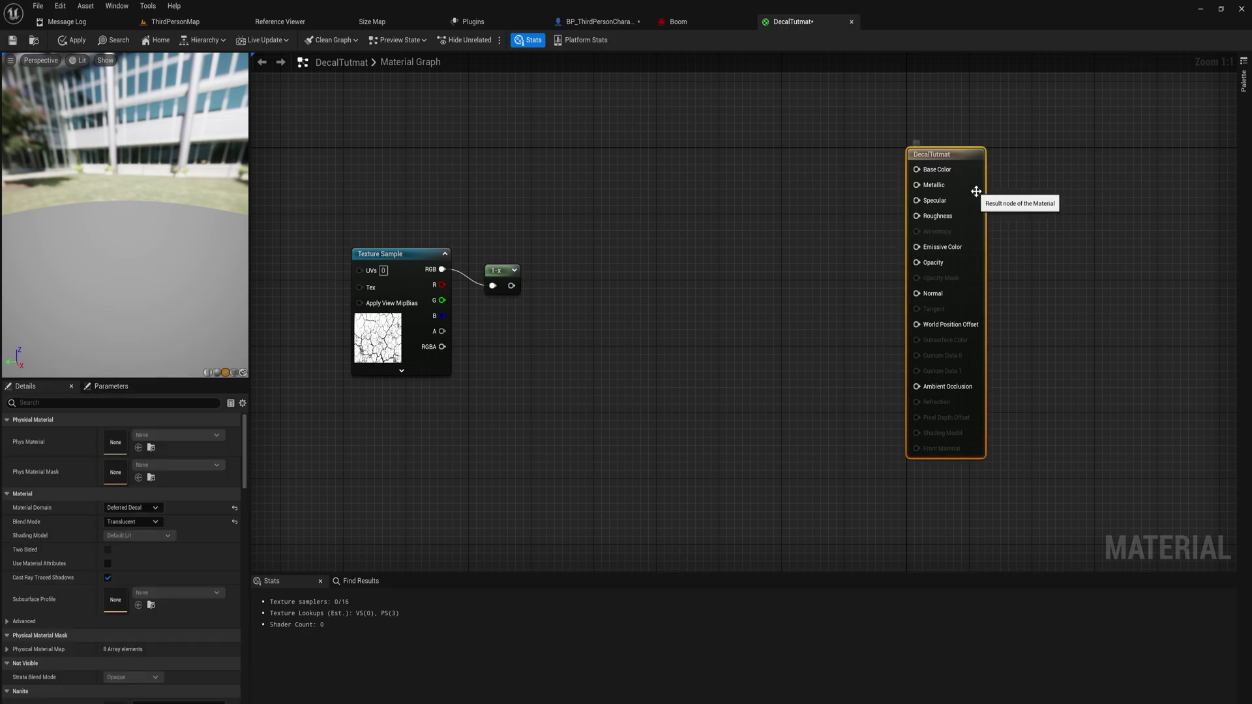
{"action": "left_click", "coordinate": [154, 510]}
{"action": "left_click", "coordinate": [143, 519]}
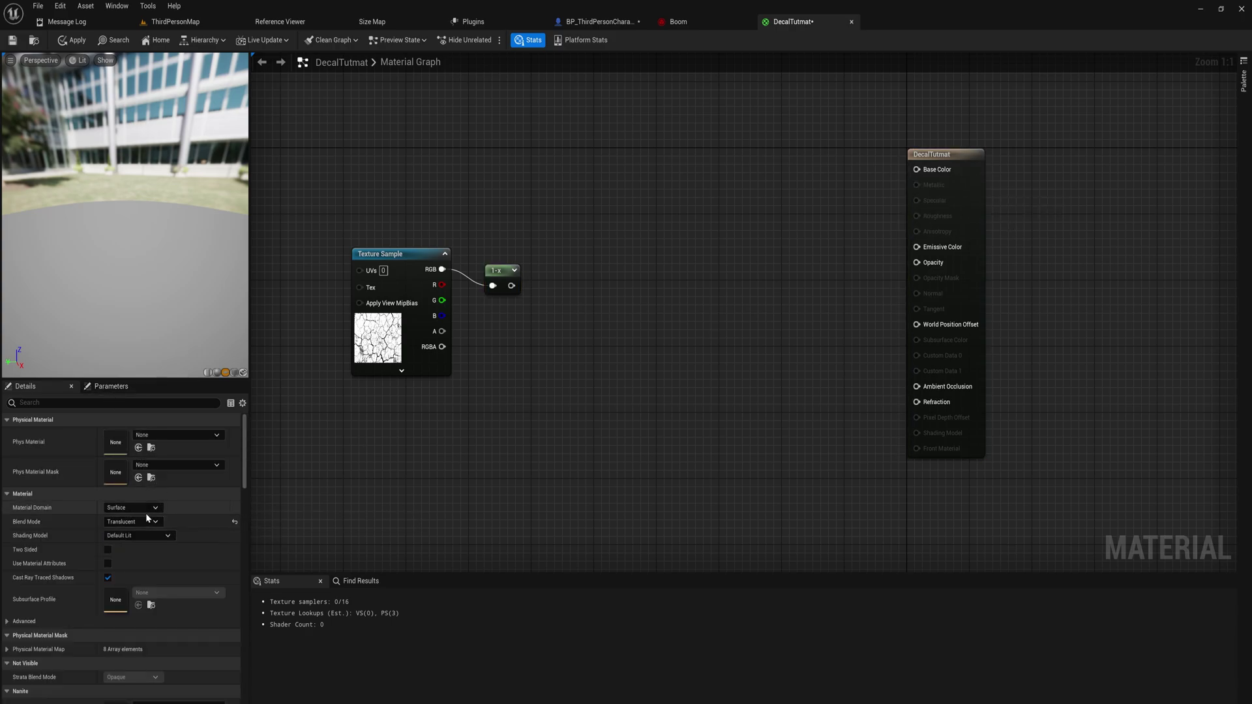
{"action": "left_click_drag", "start_coordinate": [215, 321], "coordinate": [261, 317]}
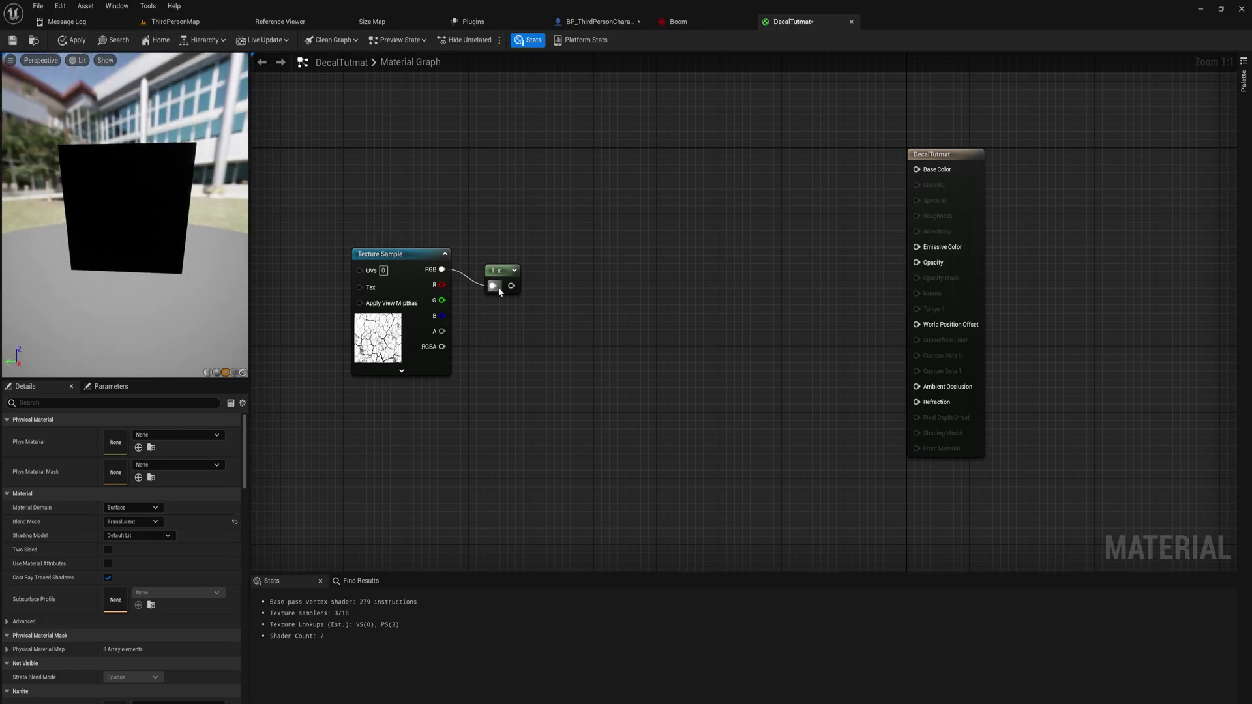
Space the 1-x node away from the Texture Sample and connect its output to the material's Opacity
{"action": "left_click_drag", "start_coordinate": [499, 291], "coordinate": [555, 292]}
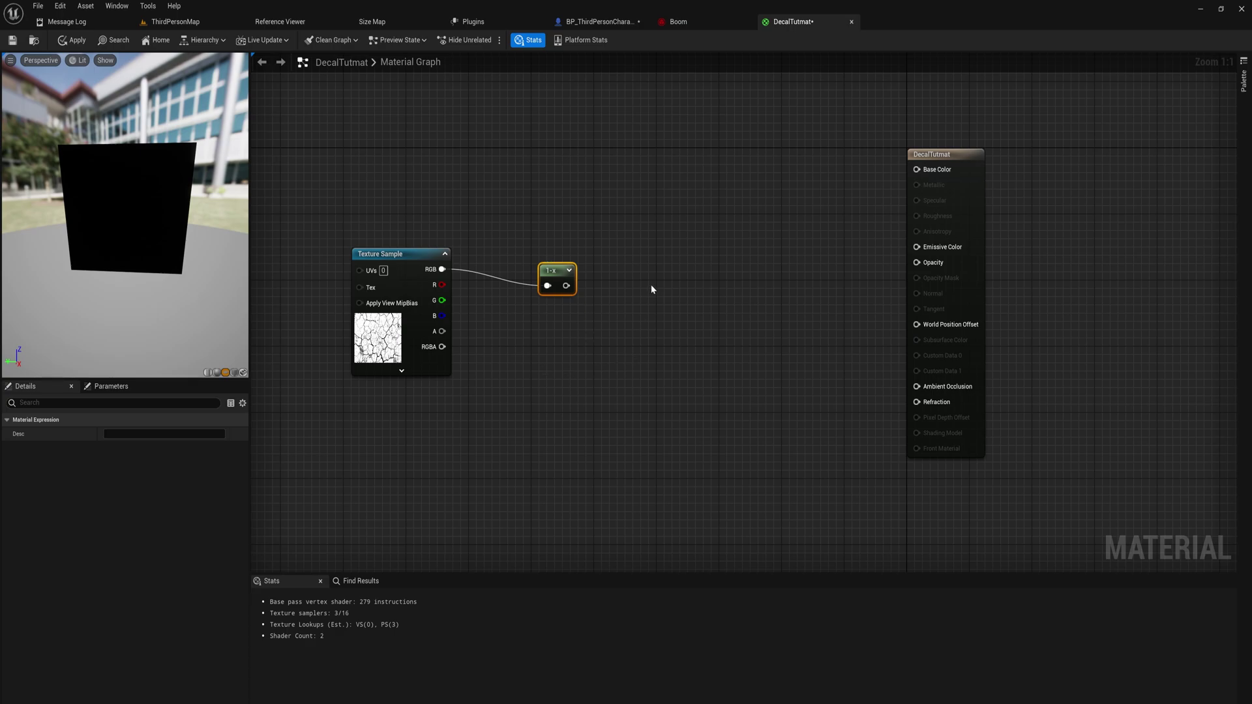
{"action": "left_click_drag", "start_coordinate": [566, 286], "coordinate": [933, 264]}
{"action": "left_click_drag", "start_coordinate": [194, 233], "coordinate": [160, 235]}
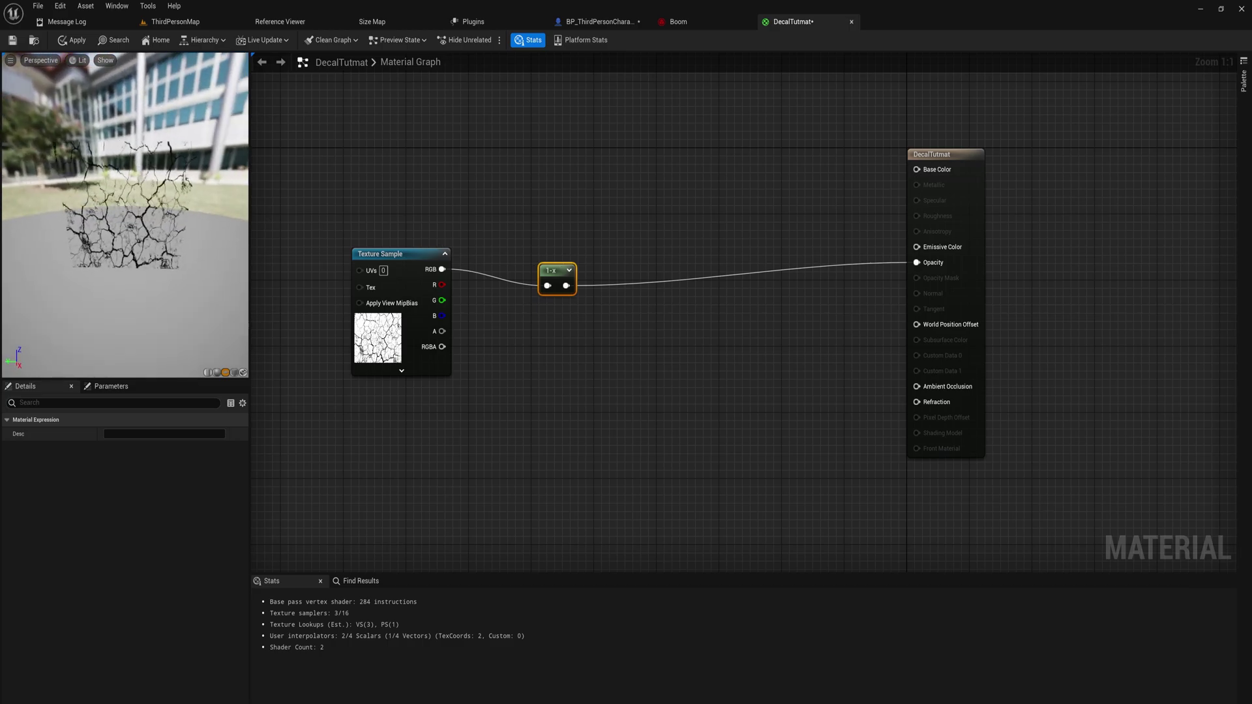
Add a RadialGradientExponential node and place it above the Texture Sample
{"action": "left_click", "coordinate": [456, 166]}
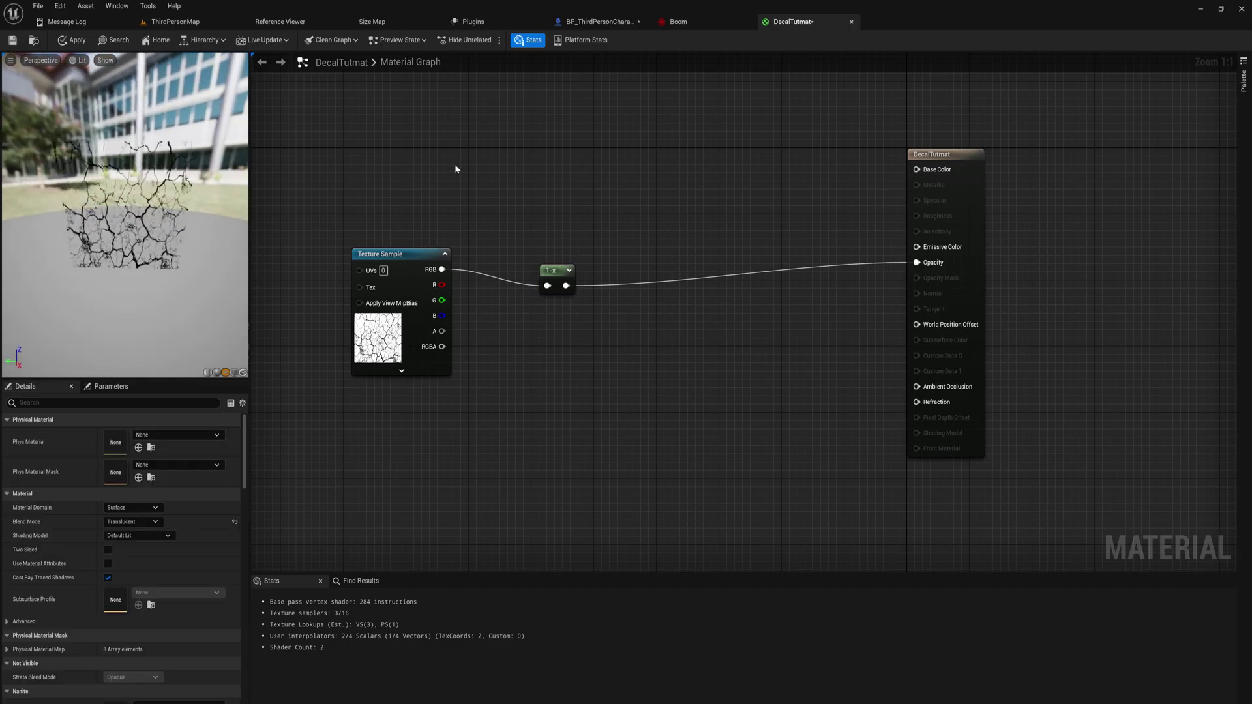
{"action": "right_click", "coordinate": [455, 166]}
{"action": "type", "text": "rida"}
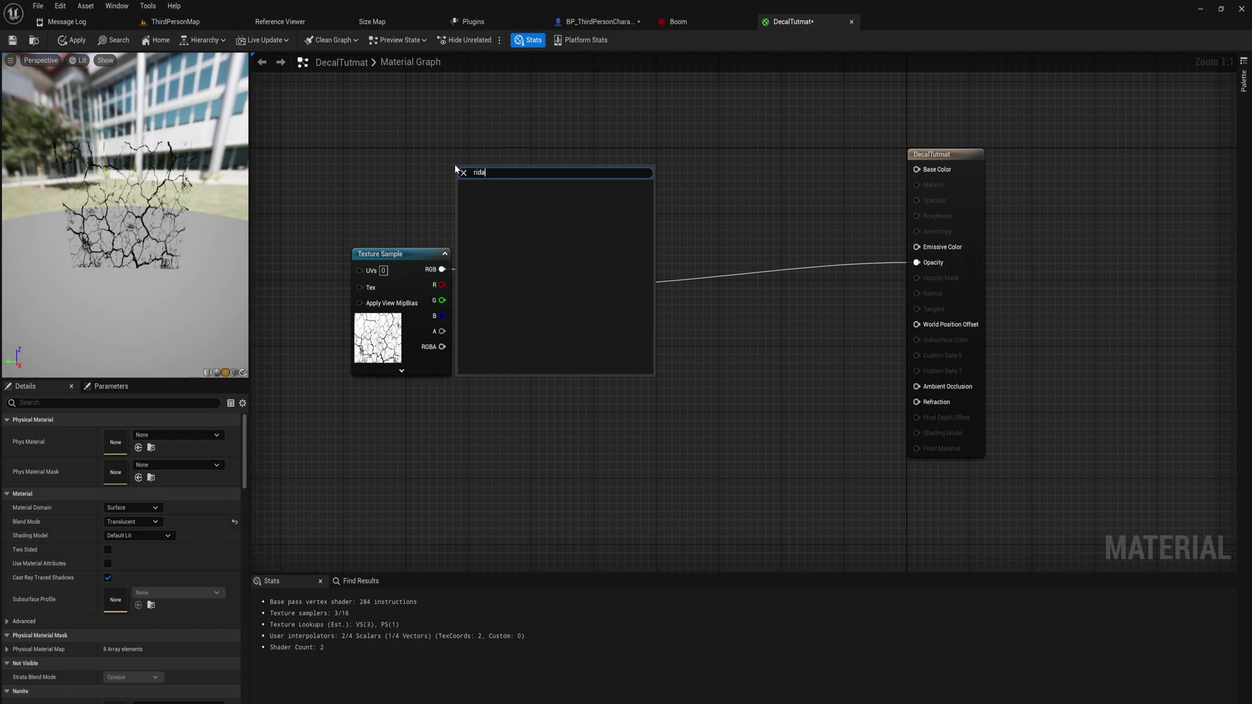
{"action": "left_click", "coordinate": [487, 197]}
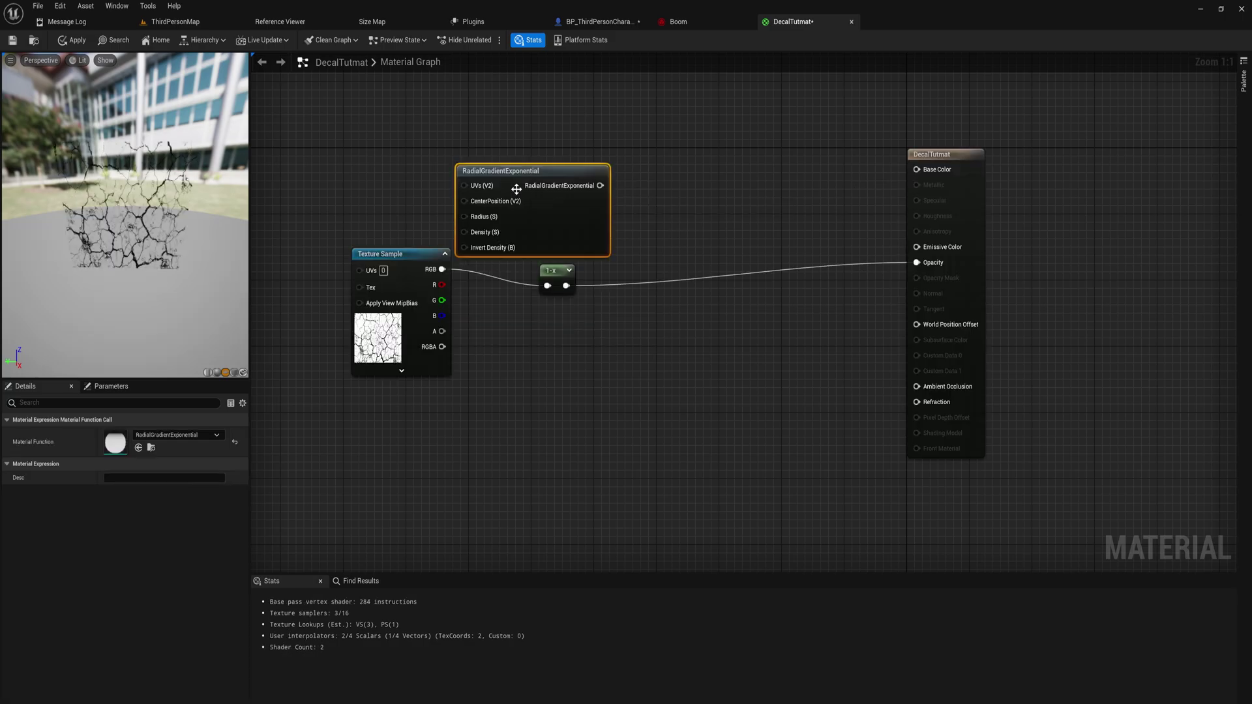
{"action": "left_click_drag", "start_coordinate": [528, 175], "coordinate": [440, 142]}
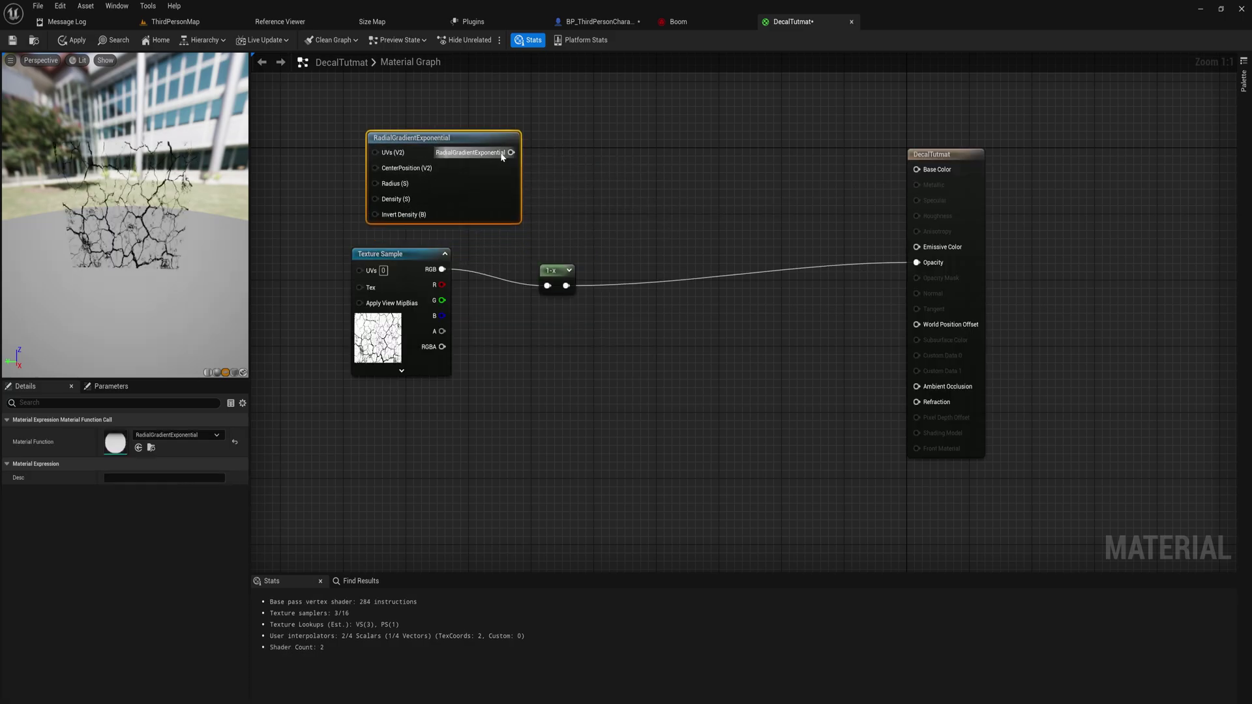
Multiply the RadialGradientExponential output by the 1-x output and connect the result to the material's Opacity
{"action": "left_click_drag", "start_coordinate": [514, 153], "coordinate": [556, 188]}
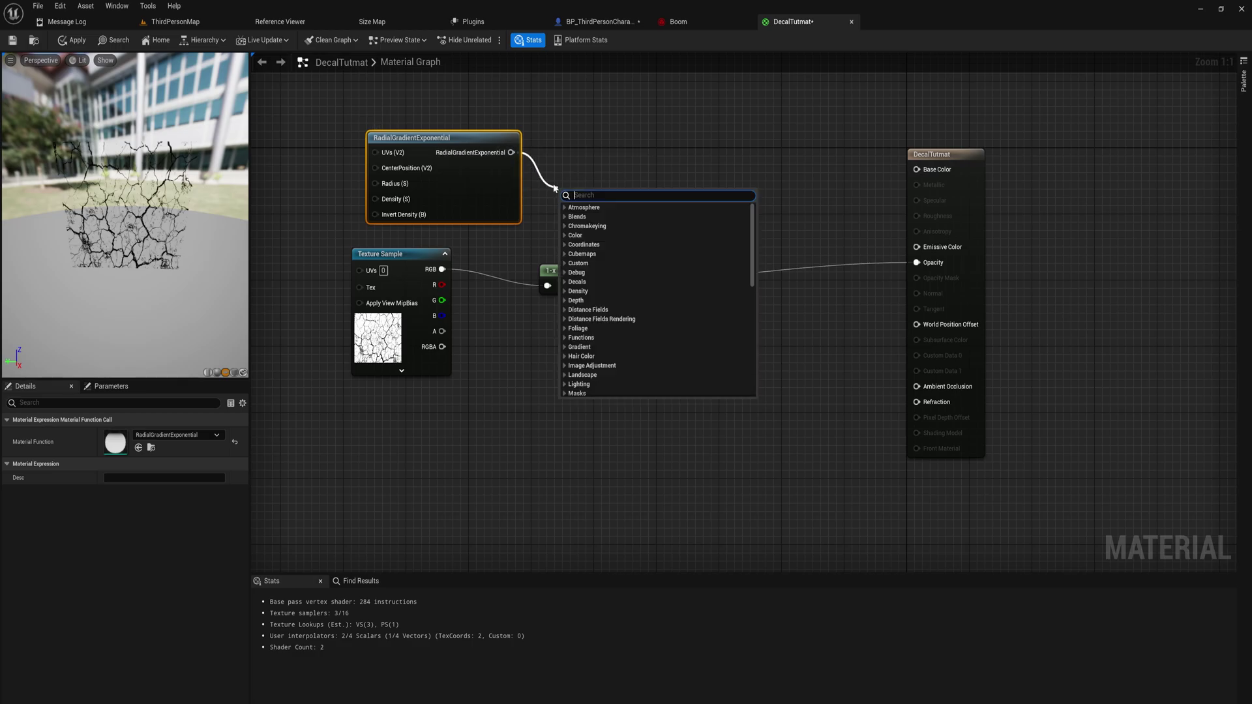
{"action": "type", "text": "multiply"}
{"action": "key", "text": "Return"}
{"action": "left_click_drag", "start_coordinate": [566, 285], "coordinate": [636, 234]}
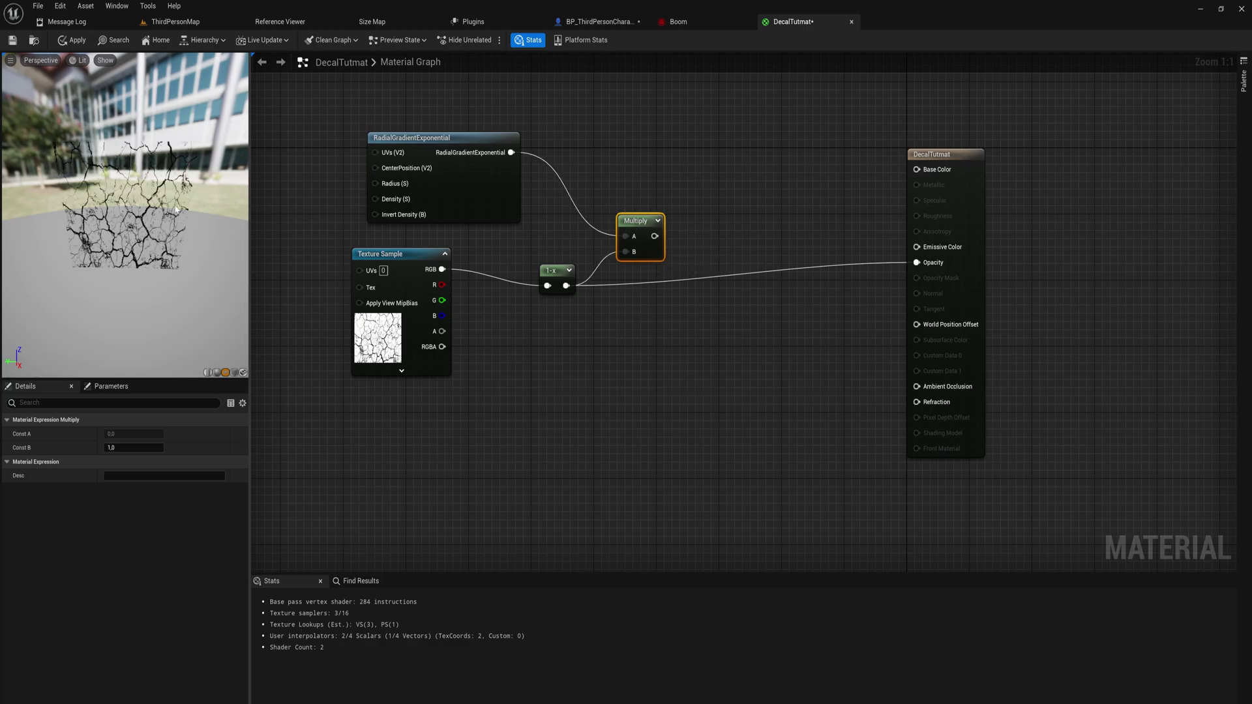
{"action": "left_click_drag", "start_coordinate": [655, 236], "coordinate": [917, 262]}
{"action": "right_click_drag", "start_coordinate": [644, 303], "coordinate": [748, 349]}
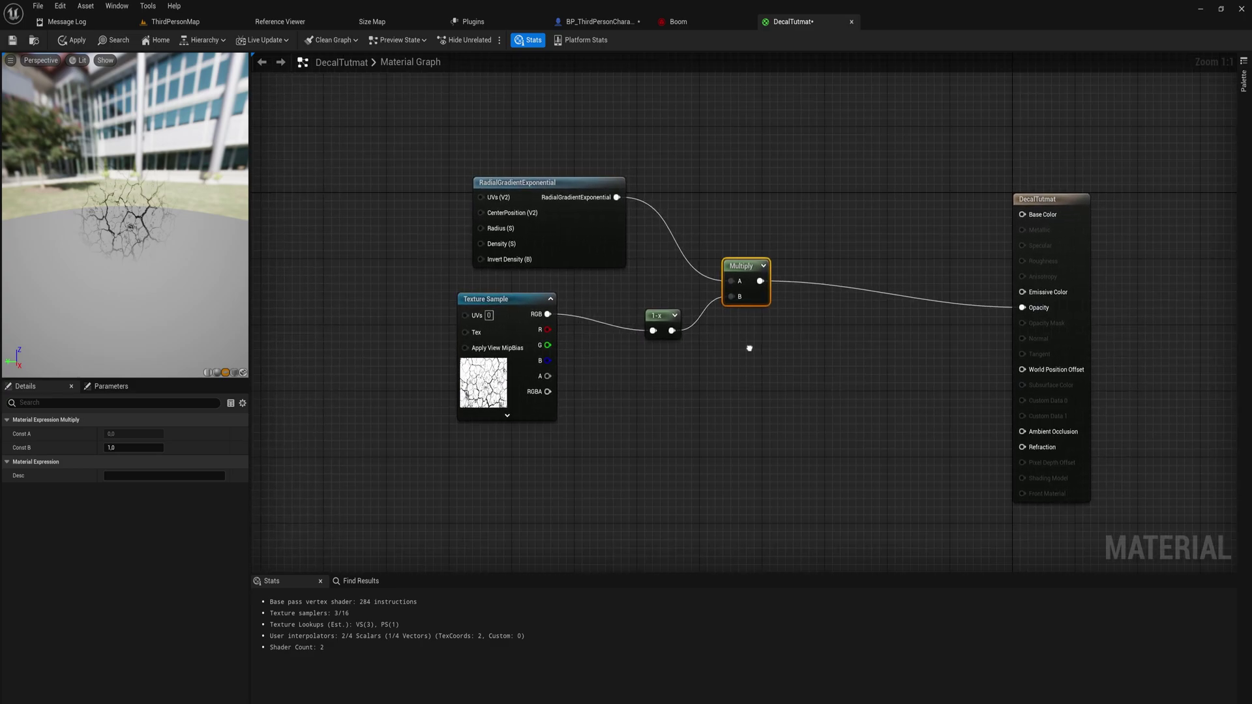
Add a Constant node with value 5 and connect it to the RadialGradientExponential's Density input
{"action": "right_click_drag", "start_coordinate": [386, 222], "coordinate": [416, 233]}
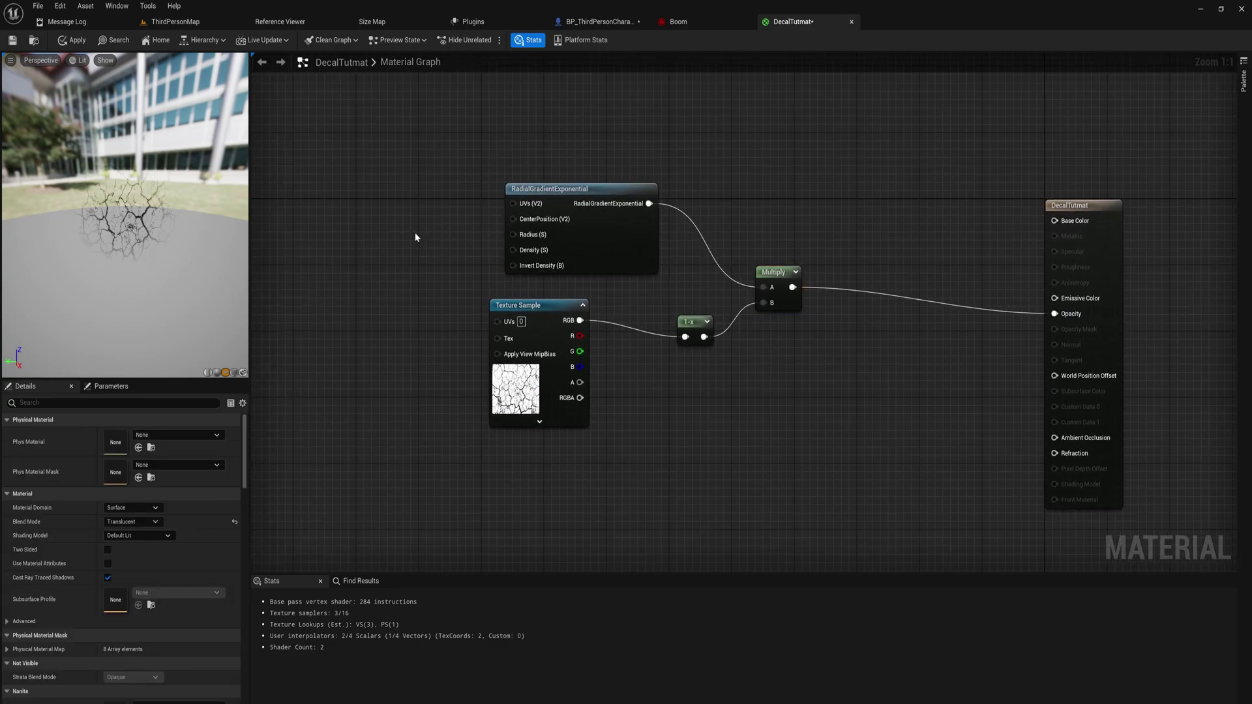
{"action": "left_click", "coordinate": [415, 232]}
{"action": "left_click_drag", "start_coordinate": [470, 248], "coordinate": [520, 252]}
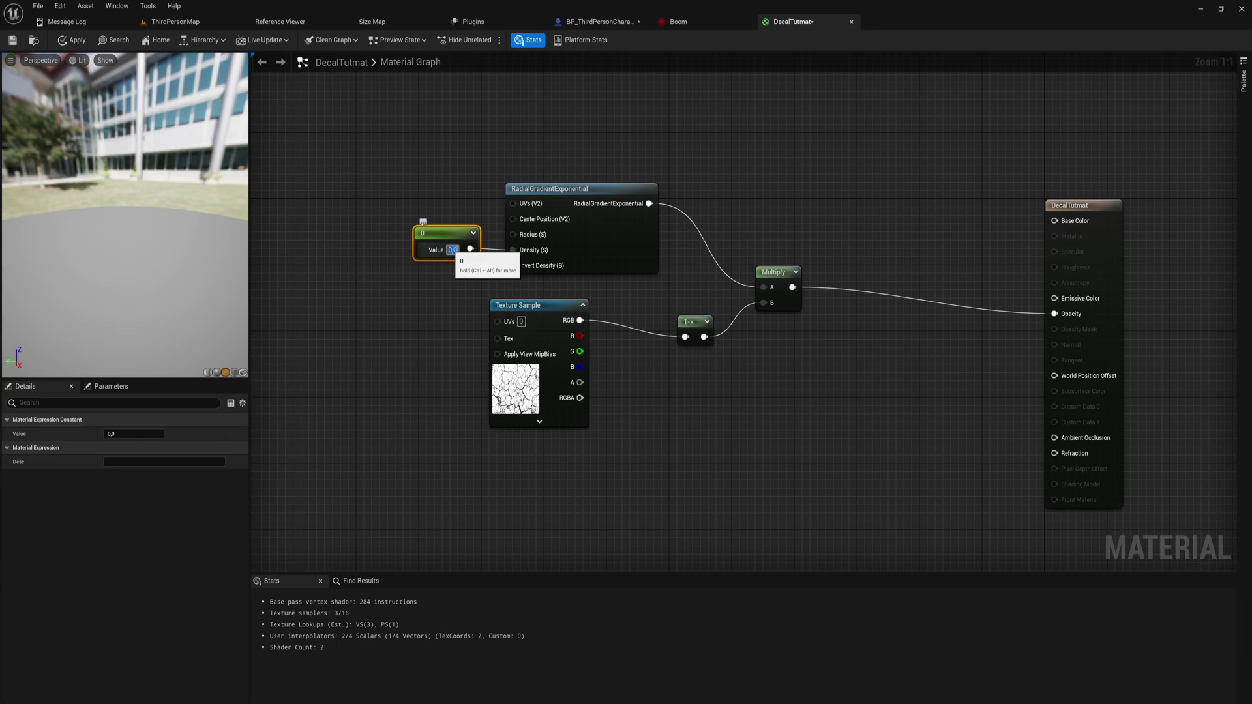
{"action": "type", "text": "5"}
{"action": "key", "text": "Return"}
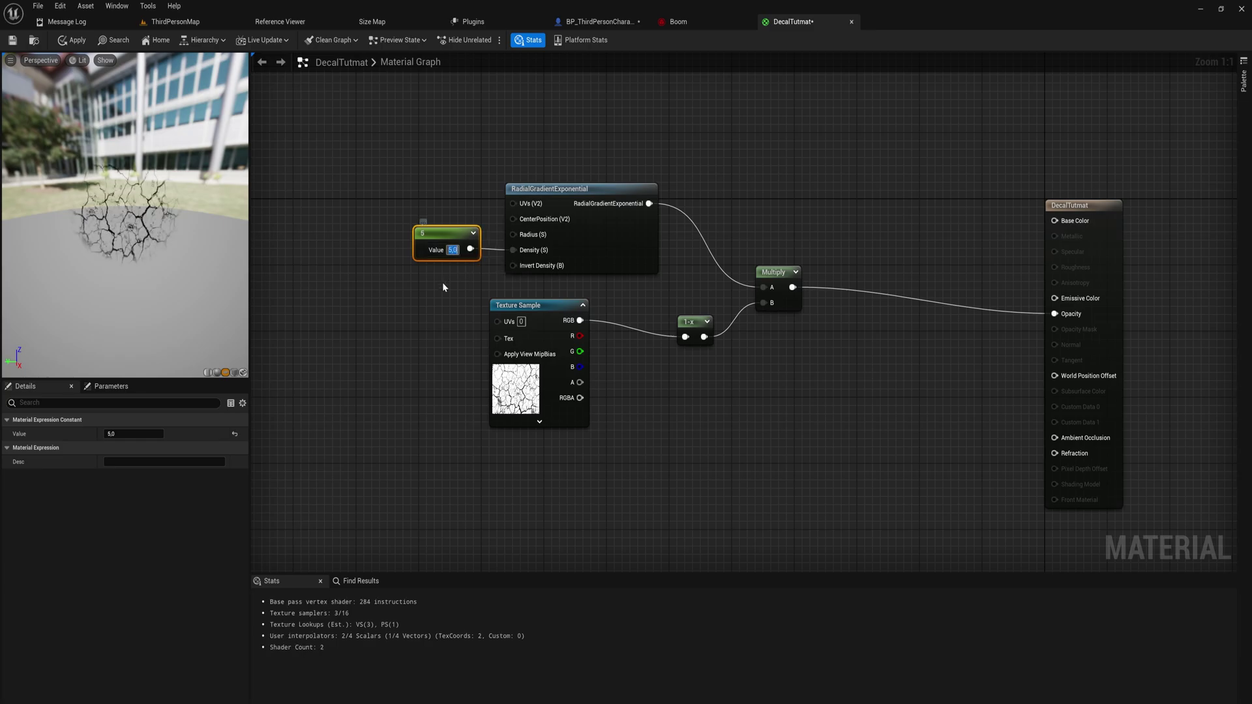
{"action": "mouse_move", "coordinate": [196, 242]}
{"action": "left_mouse_down"}
{"action": "mouse_move", "coordinate": [163, 238]}
{"action": "mouse_move", "coordinate": [215, 222]}
{"action": "mouse_move", "coordinate": [176, 232]}
{"action": "left_mouse_up"}
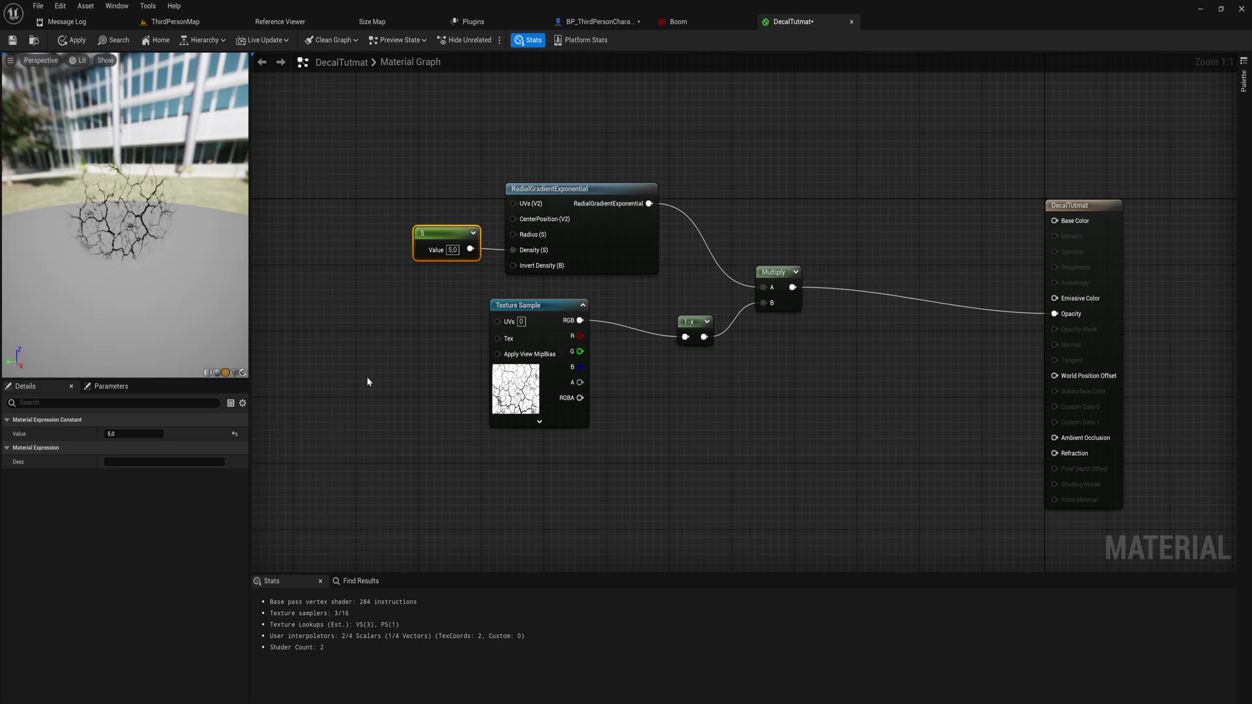
Set the Density constant to 8 and move the opacity nodes farther from the DecalTutmat output node
{"action": "left_click", "coordinate": [452, 250]}
{"action": "type", "text": "8"}
{"action": "key", "text": "Return"}
{"action": "left_click_drag", "start_coordinate": [199, 266], "coordinate": [160, 261]}
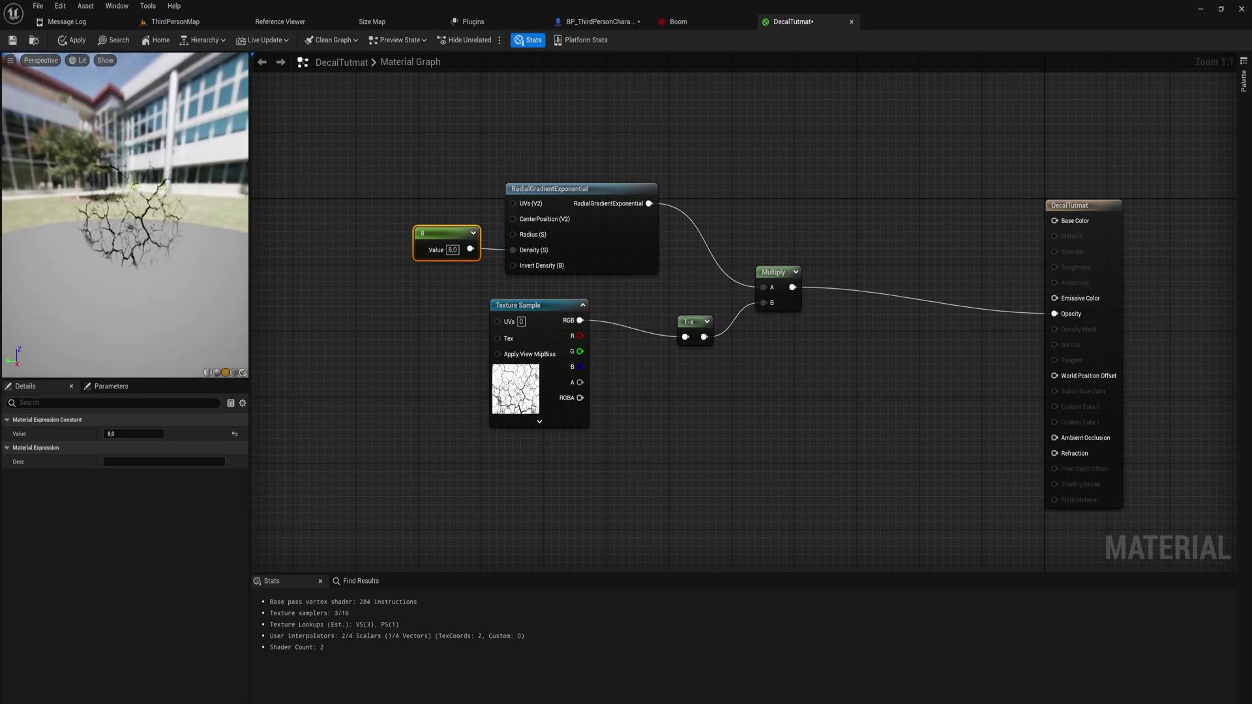
{"action": "left_click", "coordinate": [676, 245]}
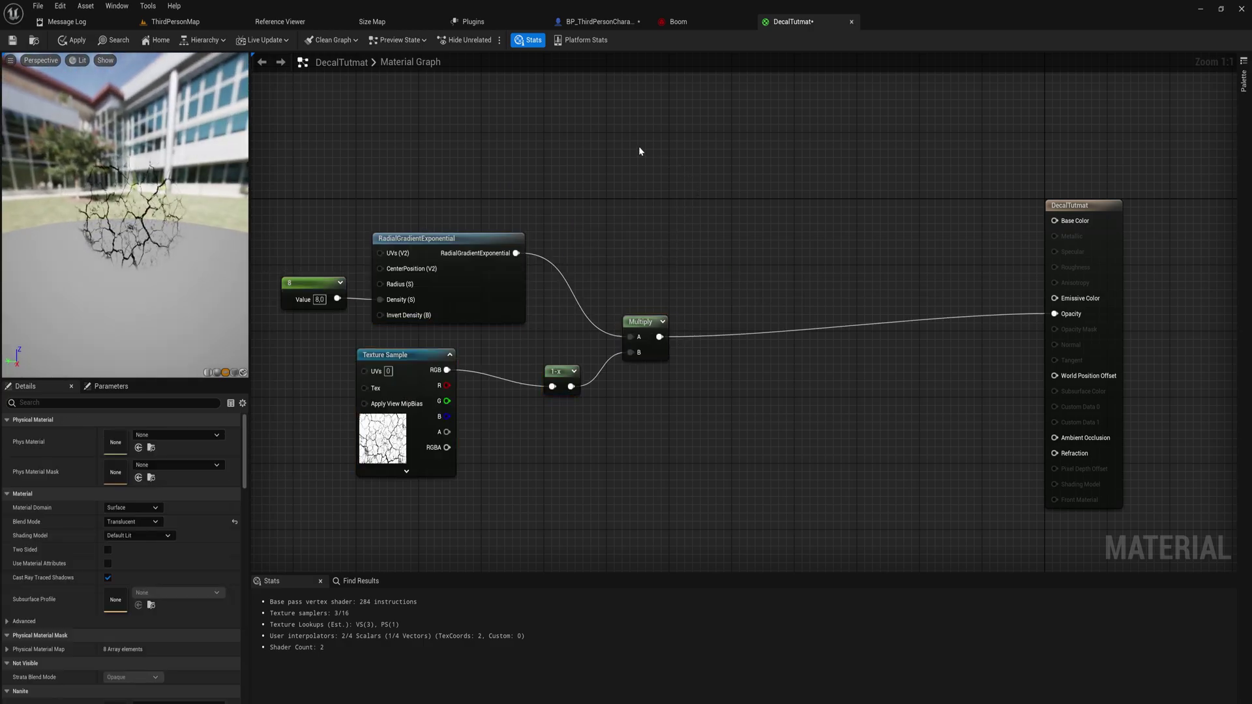
Add two Constant4Vector nodes and stack them one above the other over the Multiply node
{"action": "left_click", "coordinate": [633, 138]}
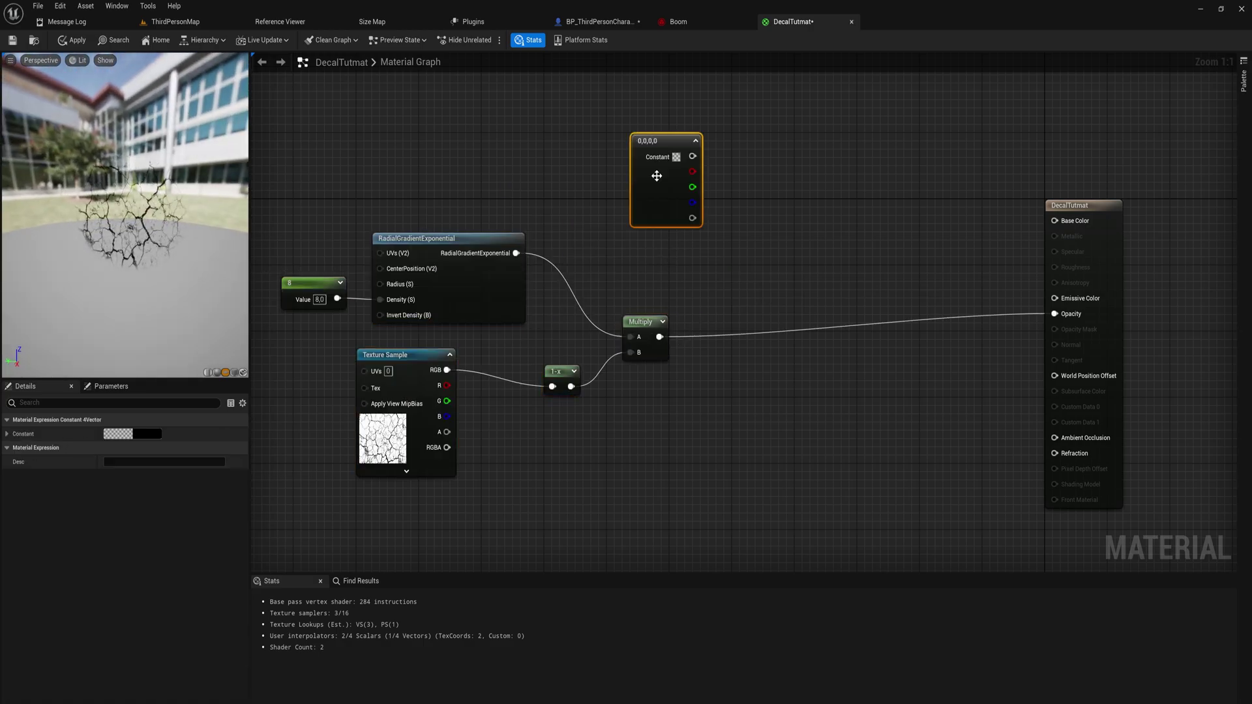
{"action": "key", "text": "ctrl+d"}
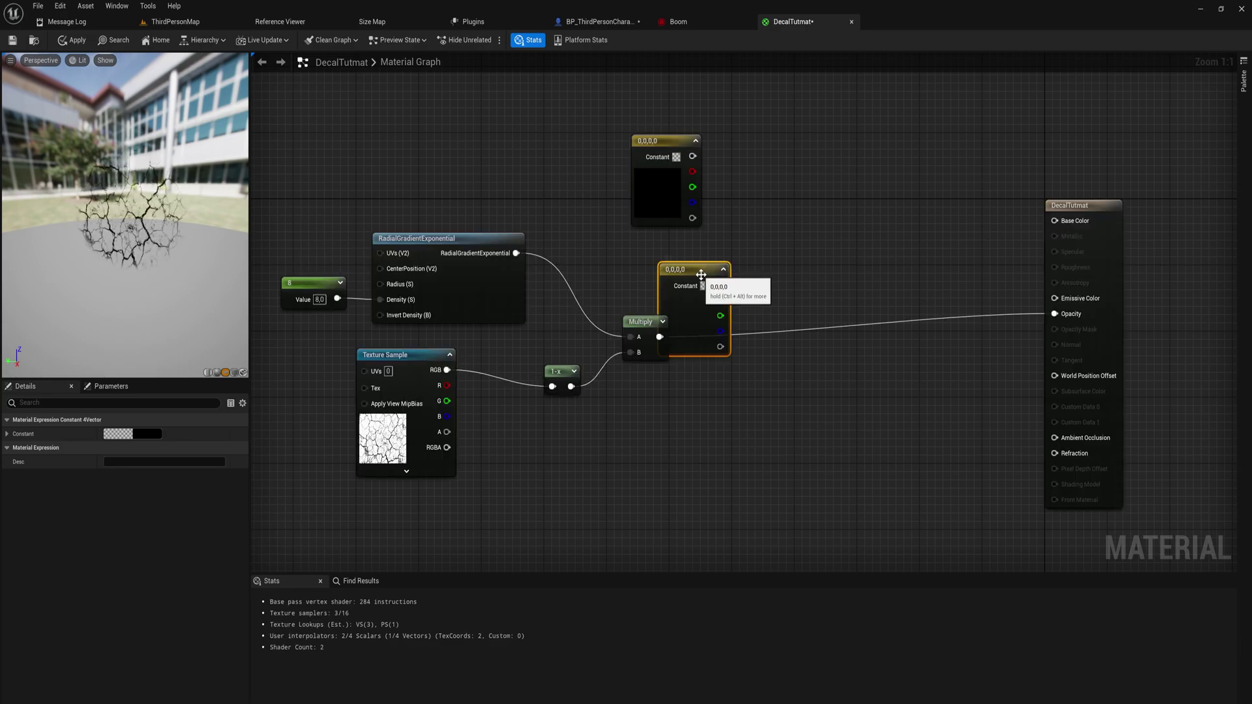
{"action": "left_click_drag", "start_coordinate": [700, 273], "coordinate": [672, 237]}
{"action": "left_click_drag", "start_coordinate": [751, 276], "coordinate": [584, 88]}
{"action": "left_click_drag", "start_coordinate": [653, 137], "coordinate": [685, 99]}
{"action": "left_click", "coordinate": [772, 143]}
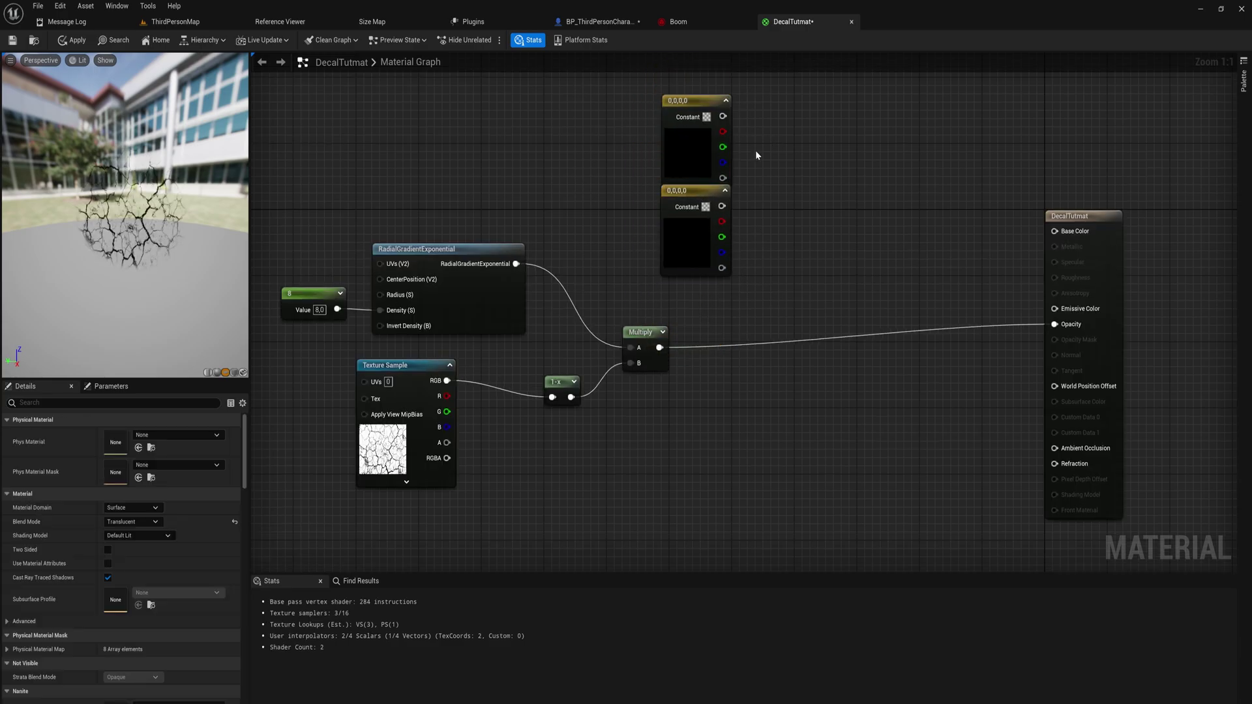
Set the upper Constant4Vector's colour to bright yellow, about 0.92 red and 0.94 green
{"action": "left_click", "coordinate": [695, 196]}
{"action": "double_click", "coordinate": [695, 159]}
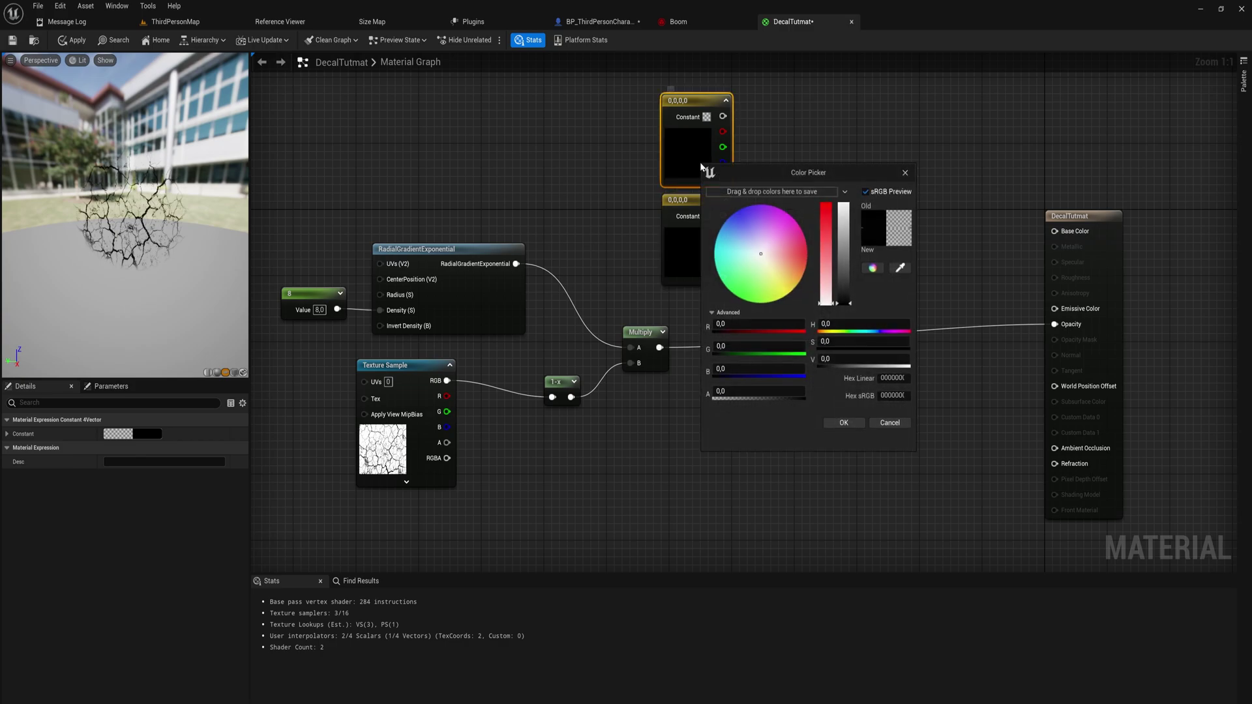
{"action": "left_click", "coordinate": [784, 298]}
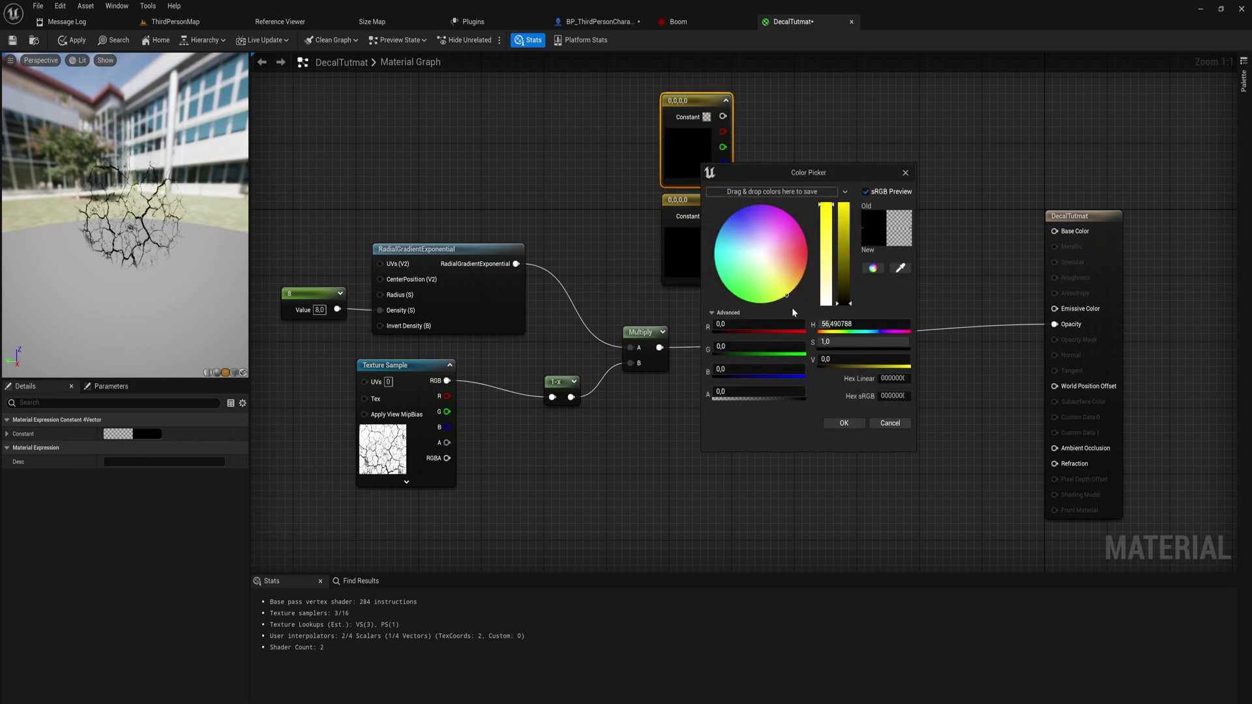
{"action": "left_click_drag", "start_coordinate": [845, 228], "coordinate": [845, 210]}
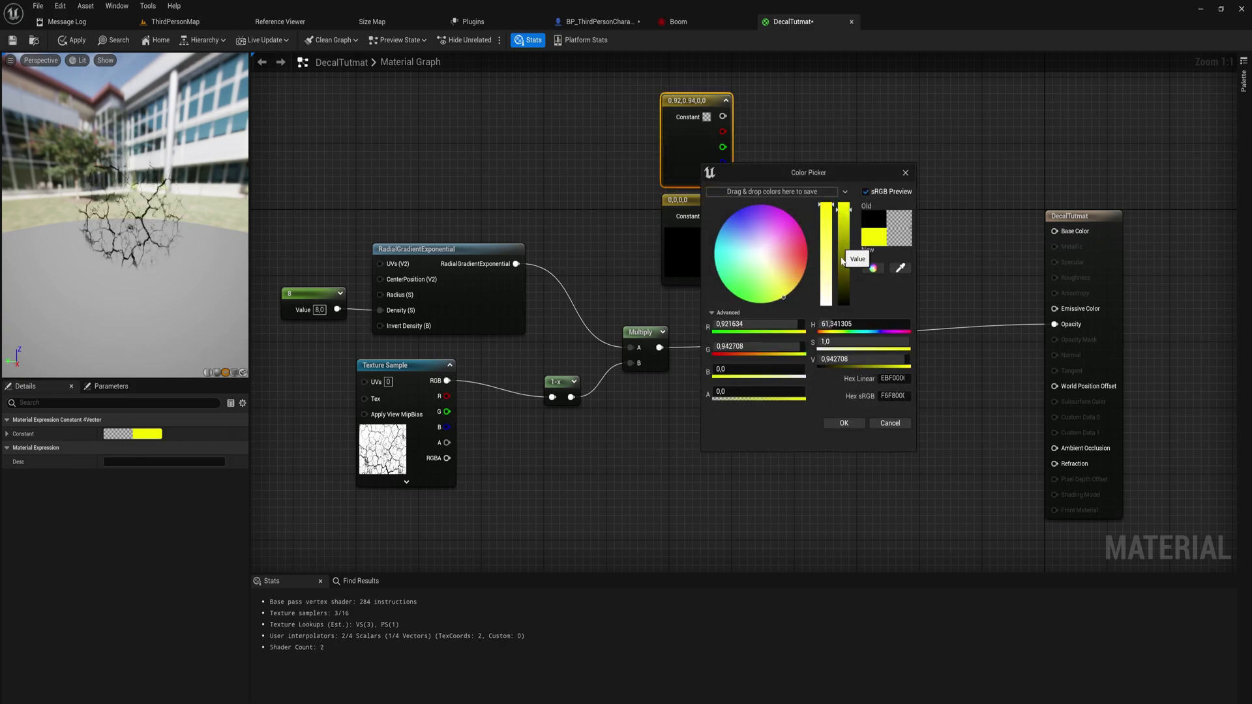
{"action": "left_click", "coordinate": [845, 423]}
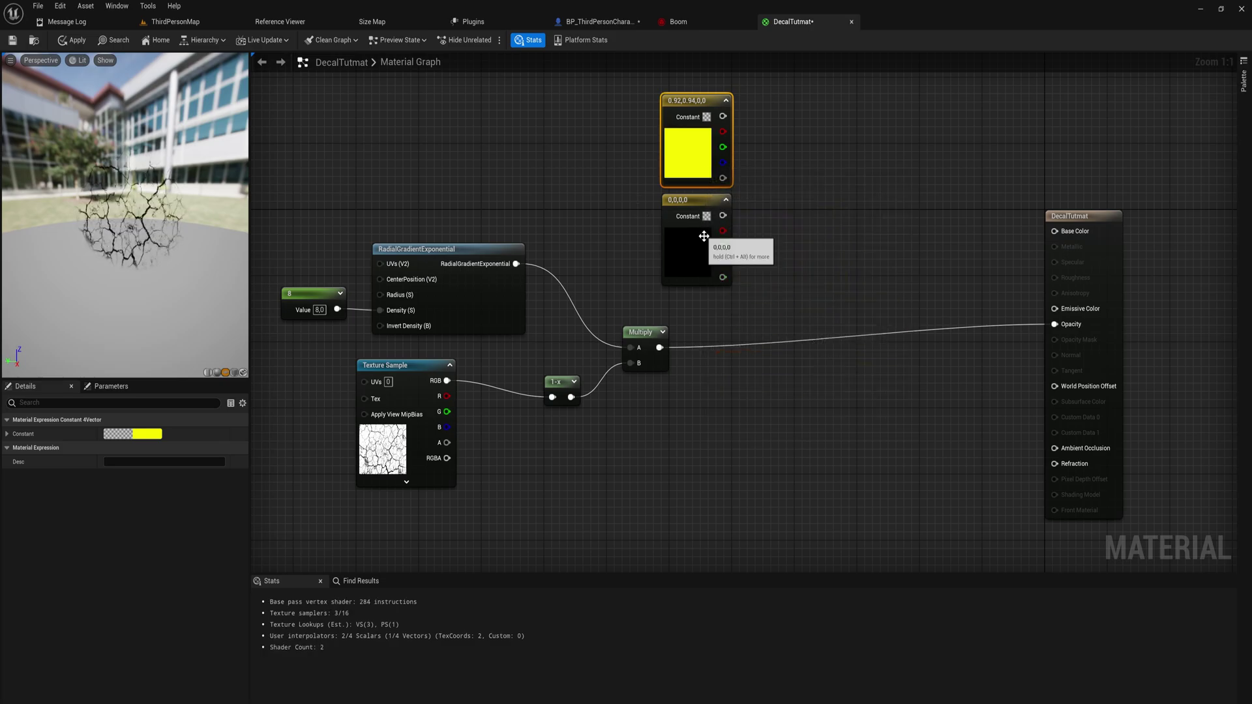
Set the lower Constant4Vector's colour to a dark pure red, with a red value of about 0.65
{"action": "double_click", "coordinate": [694, 257]}
{"action": "left_click_drag", "start_coordinate": [818, 311], "coordinate": [820, 266]}
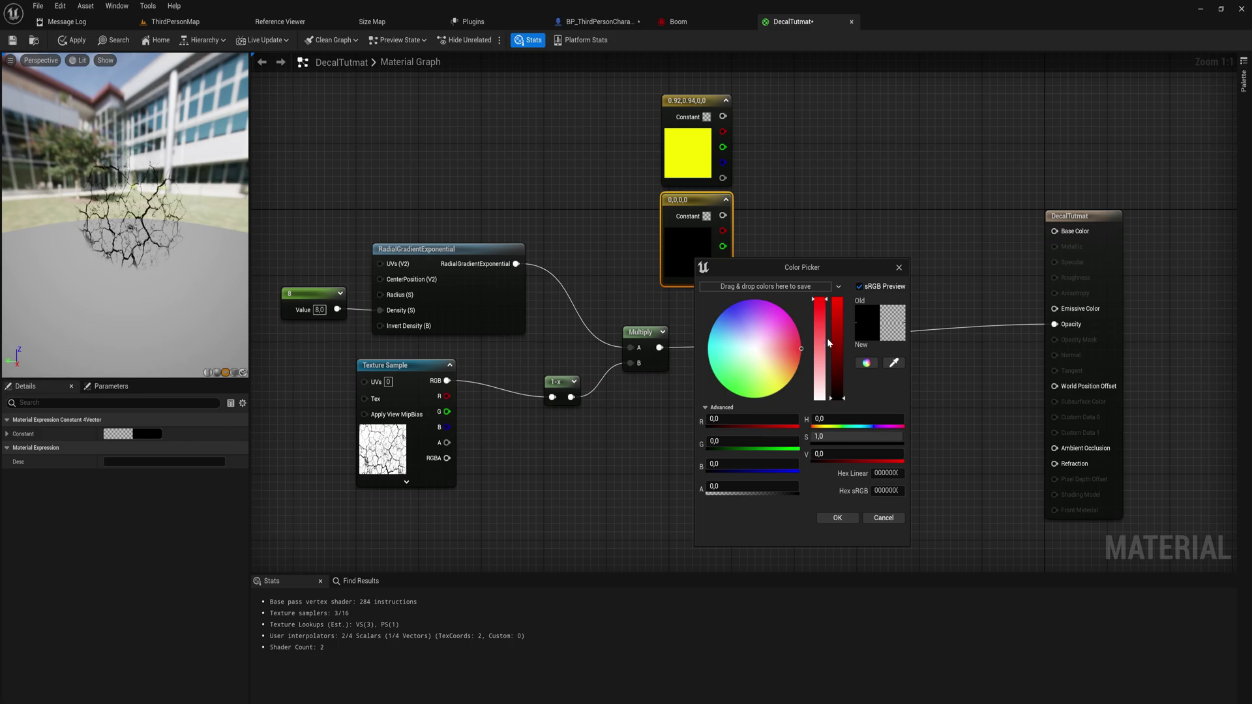
{"action": "left_click", "coordinate": [838, 315]}
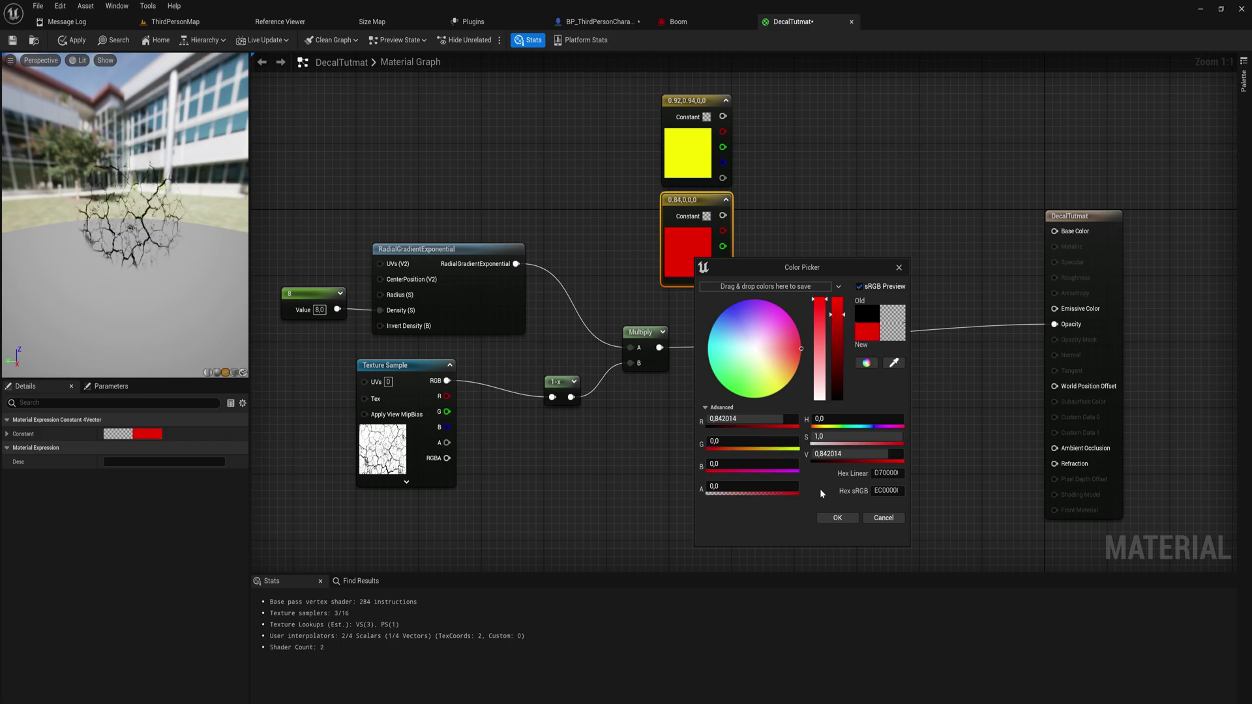
{"action": "left_click", "coordinate": [838, 518]}
{"action": "double_click", "coordinate": [695, 243]}
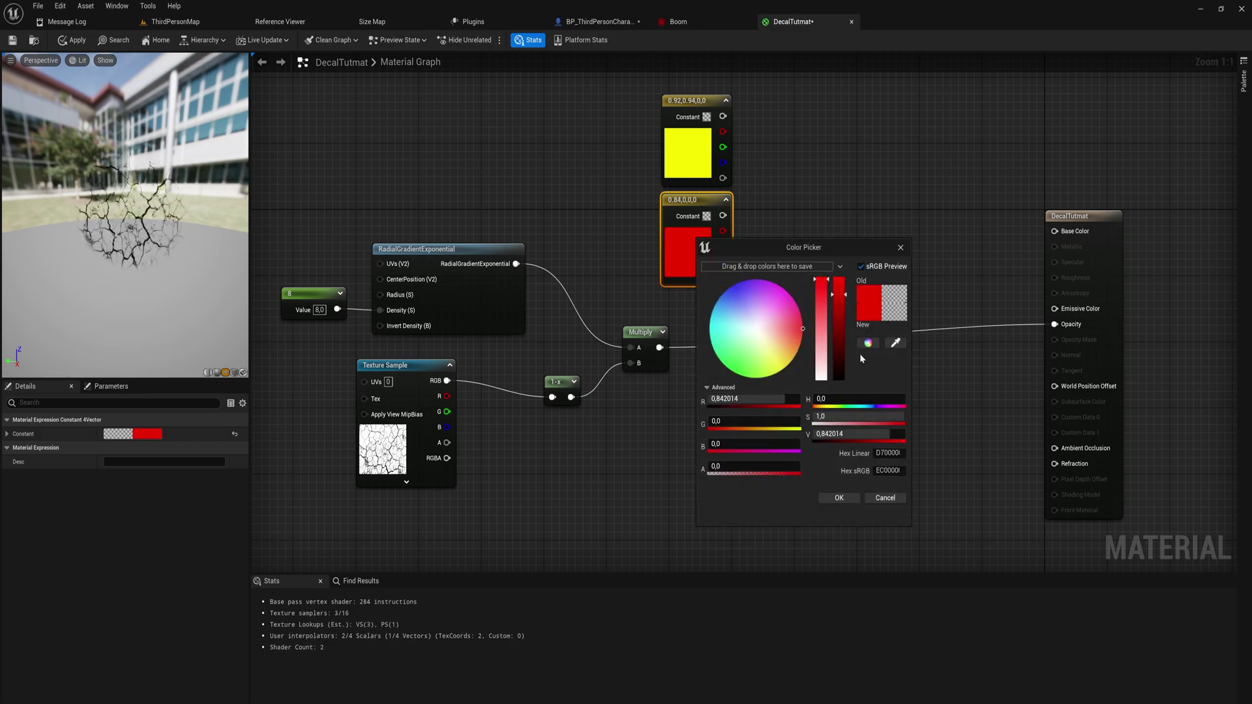
{"action": "left_click", "coordinate": [839, 315]}
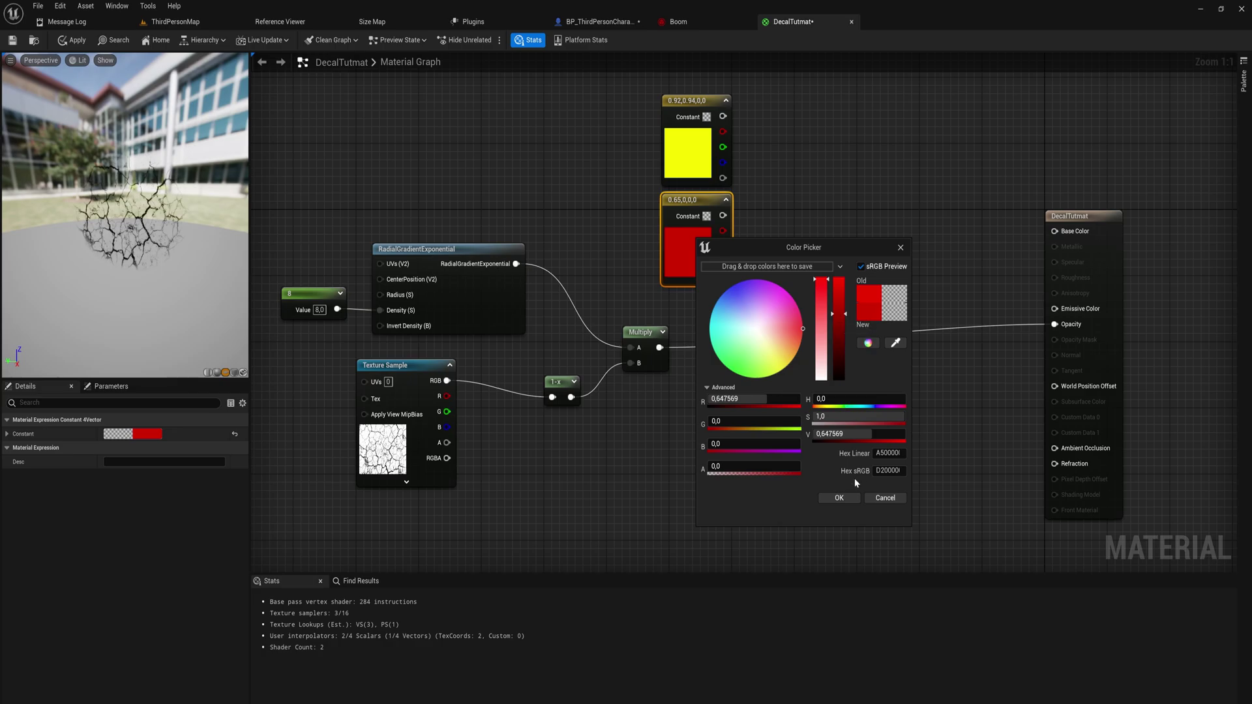
{"action": "left_click", "coordinate": [839, 498]}
Add a Lerp with the red constant in A, yellow in B and Multiply in Alpha, and connect it to Base Color
{"action": "right_click", "coordinate": [777, 228]}
{"action": "type", "text": "lerp"}
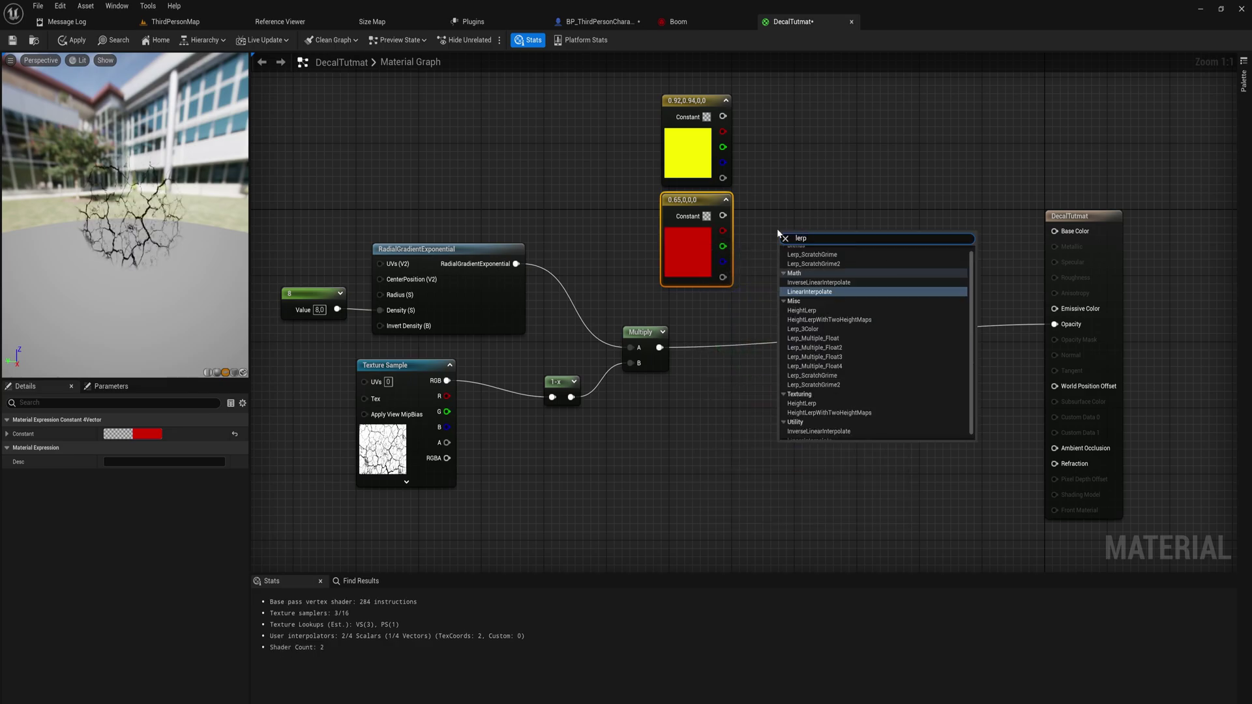
{"action": "key", "text": "Return"}
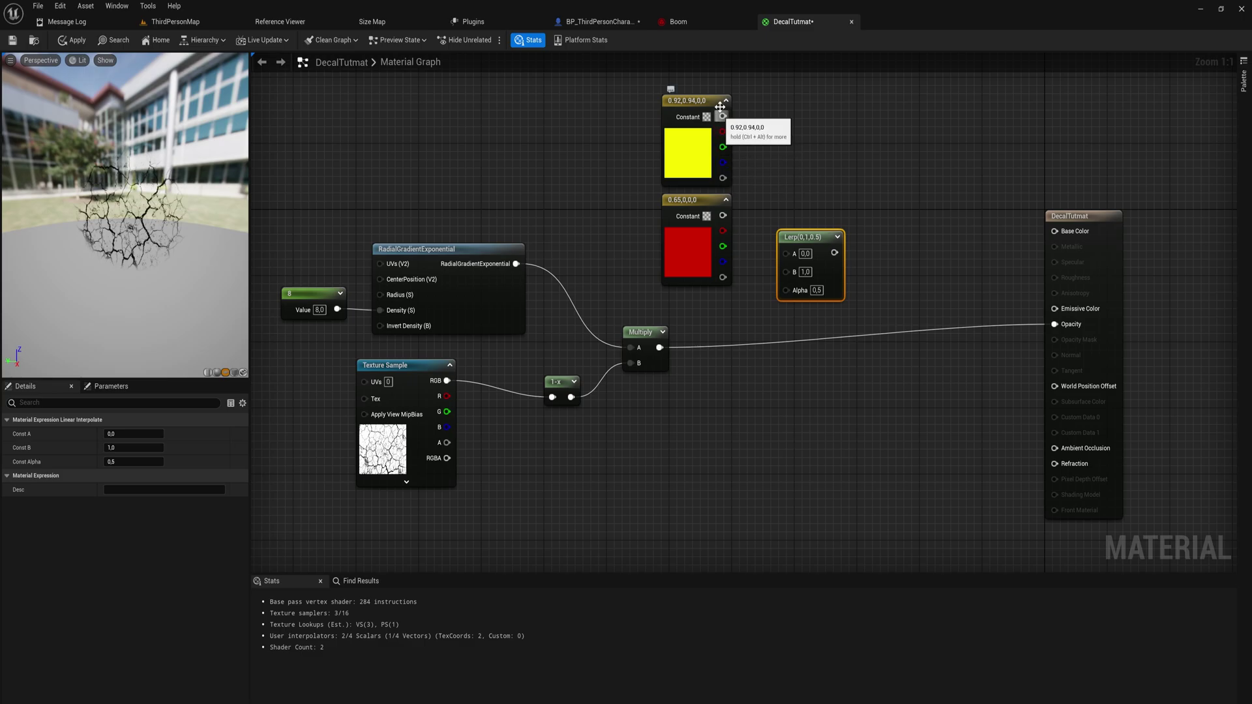
{"action": "left_click_drag", "start_coordinate": [722, 116], "coordinate": [792, 274]}
{"action": "left_click_drag", "start_coordinate": [723, 231], "coordinate": [792, 256]}
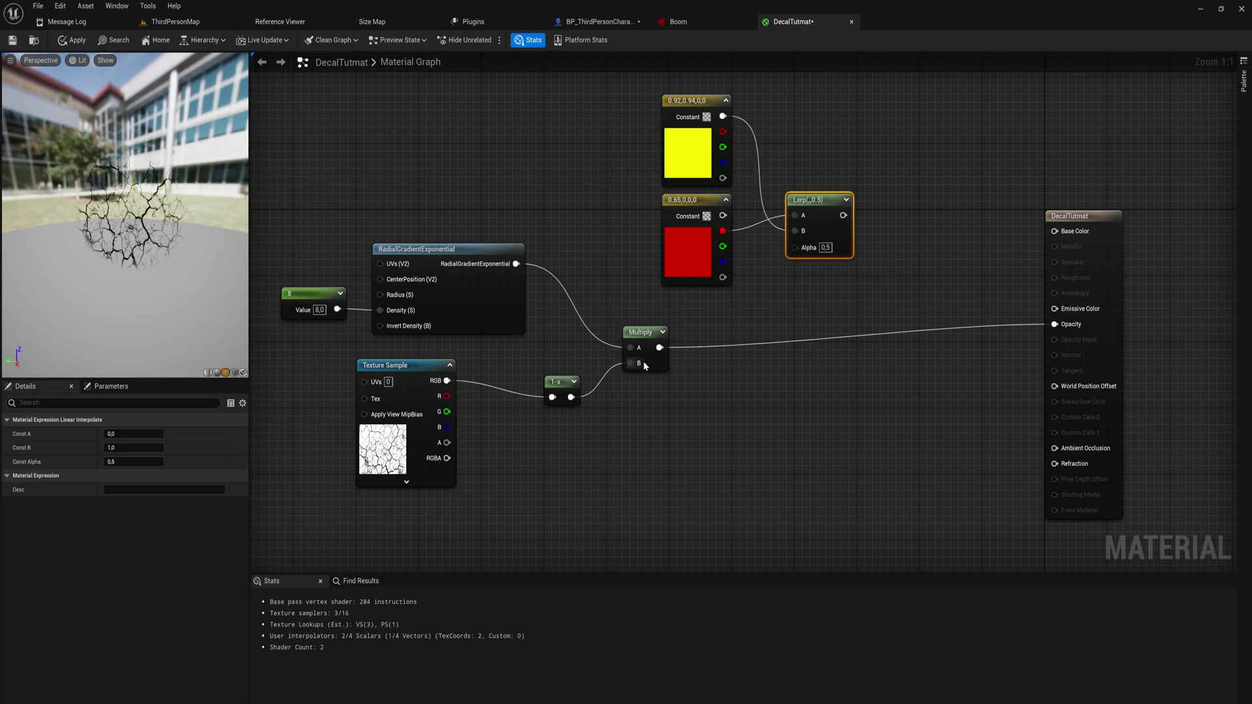
{"action": "left_click_drag", "start_coordinate": [659, 348], "coordinate": [1056, 231]}
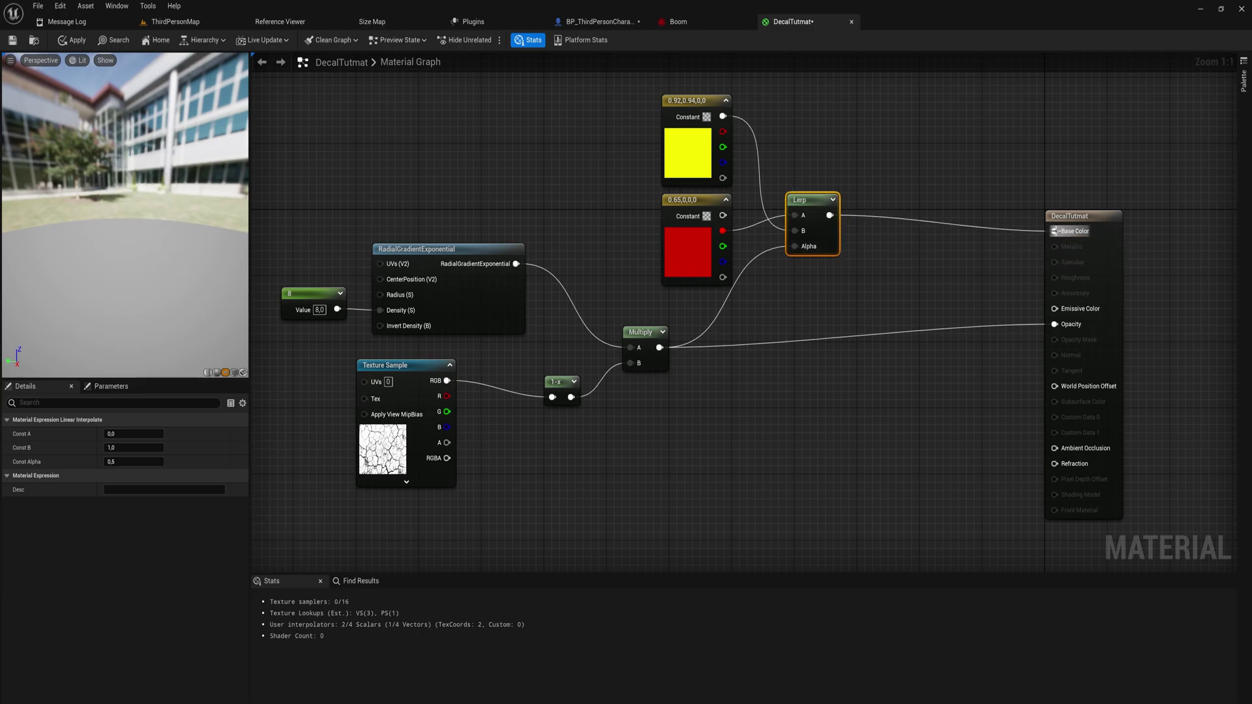
Connect the red constant's combined colour output, instead of a single channel, to the Lerp's A input
{"action": "left_click_drag", "start_coordinate": [150, 176], "coordinate": [196, 192]}
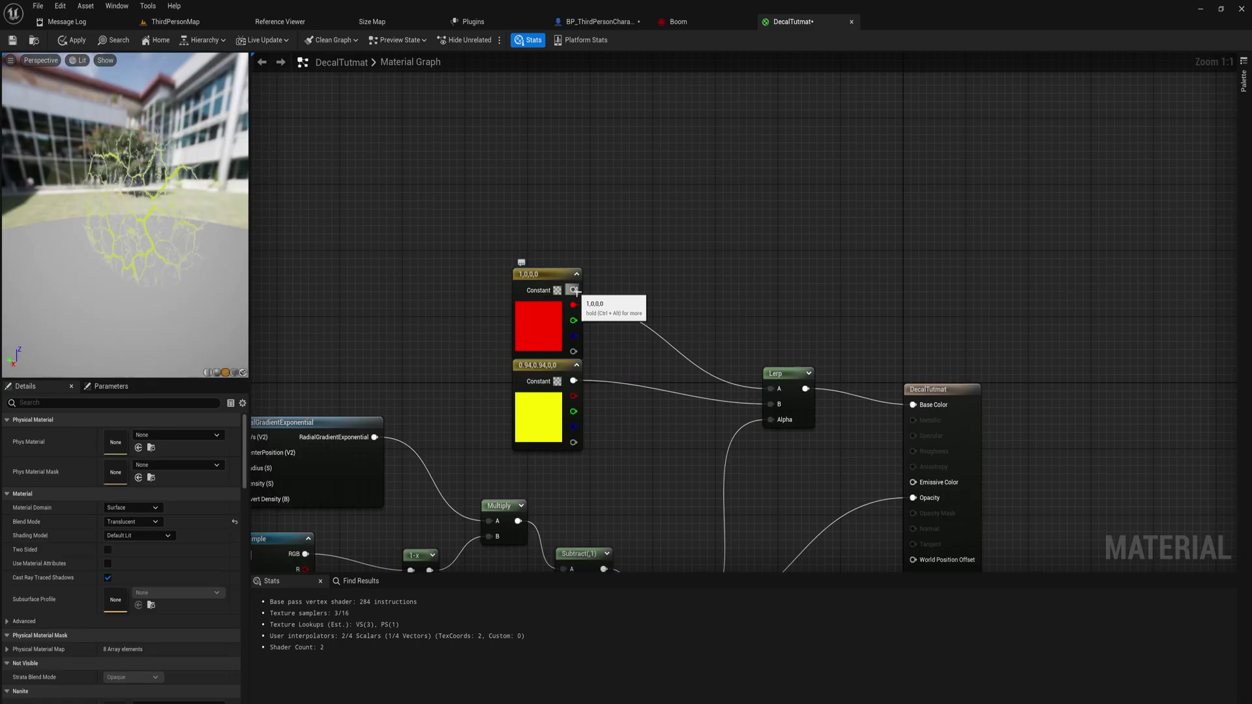
{"action": "left_click_drag", "start_coordinate": [586, 293], "coordinate": [775, 391]}
{"action": "key", "text": "Escape"}
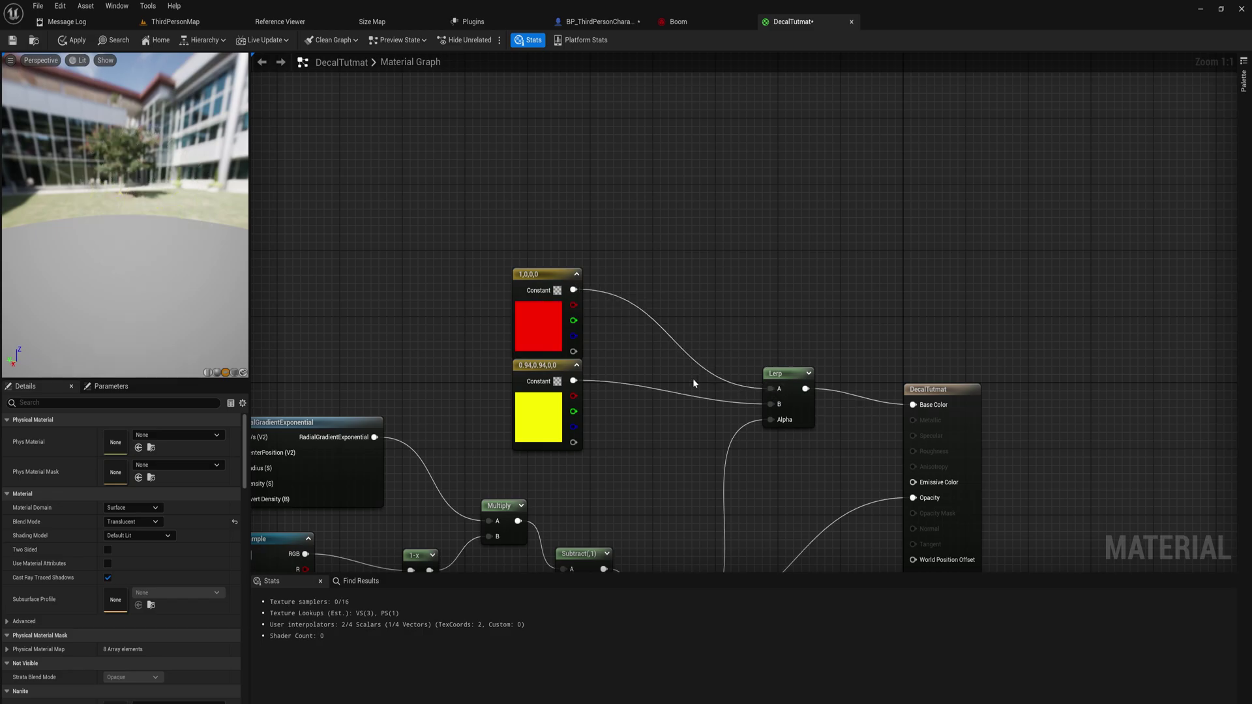
{"action": "left_click_drag", "start_coordinate": [205, 253], "coordinate": [163, 251]}
Add a scalar parameter named Op with a default value of 1 below the opacity nodes
{"action": "right_click", "coordinate": [505, 413]}
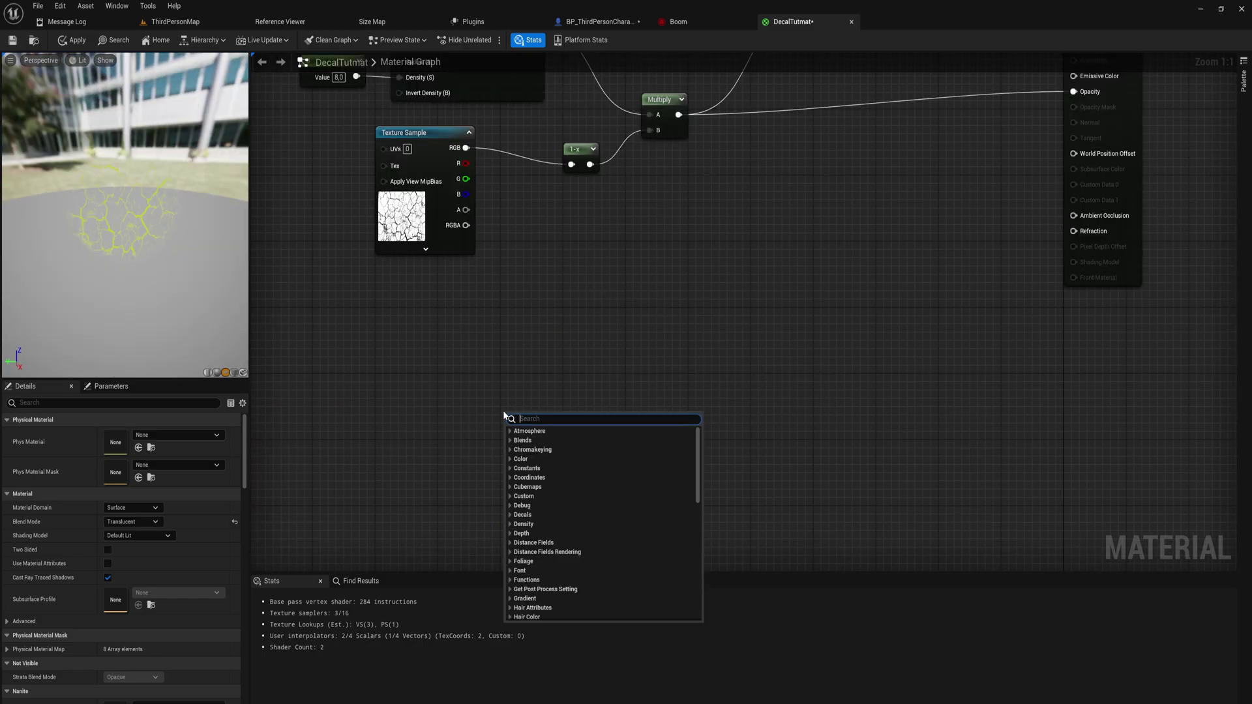
{"action": "left_click", "coordinate": [506, 406]}
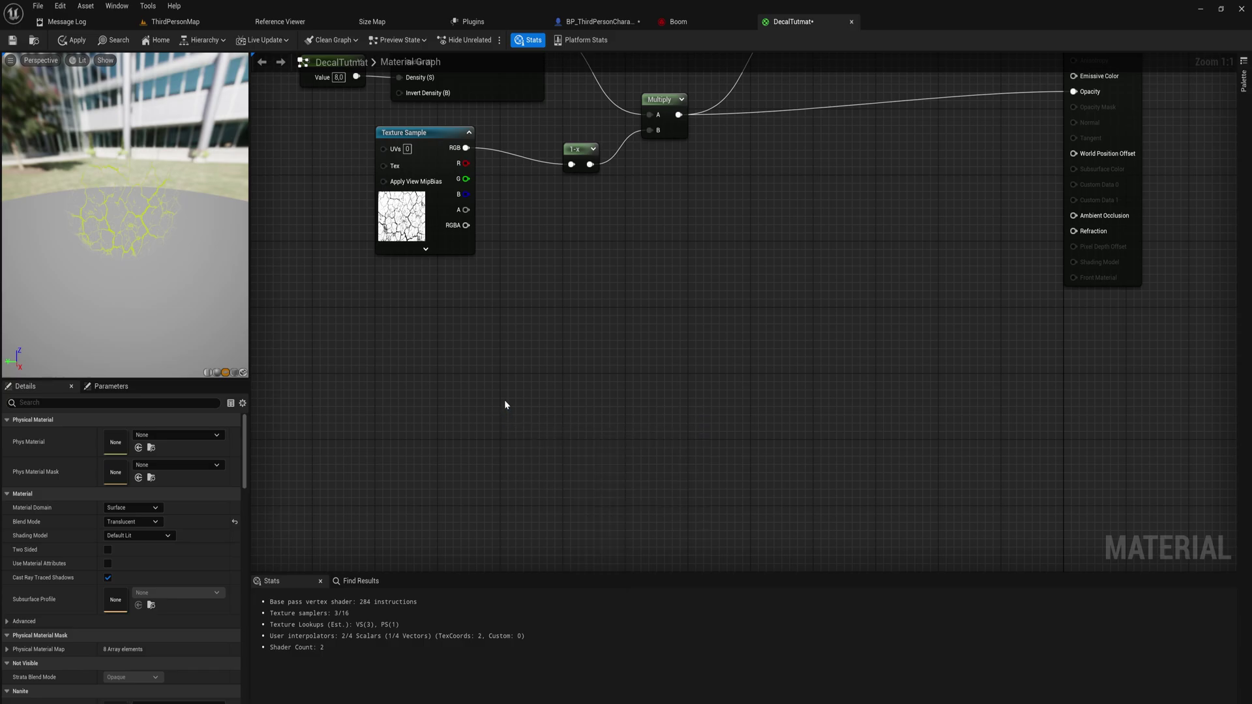
{"action": "left_click", "coordinate": [503, 401]}
{"action": "key", "text": "BackSpace"}
{"action": "type", "text": "Op"}
{"action": "key", "text": "Return"}
{"action": "left_click", "coordinate": [564, 433]}
{"action": "type", "text": "1"}
{"action": "left_click", "coordinate": [512, 524]}
{"action": "left_click", "coordinate": [541, 431]}
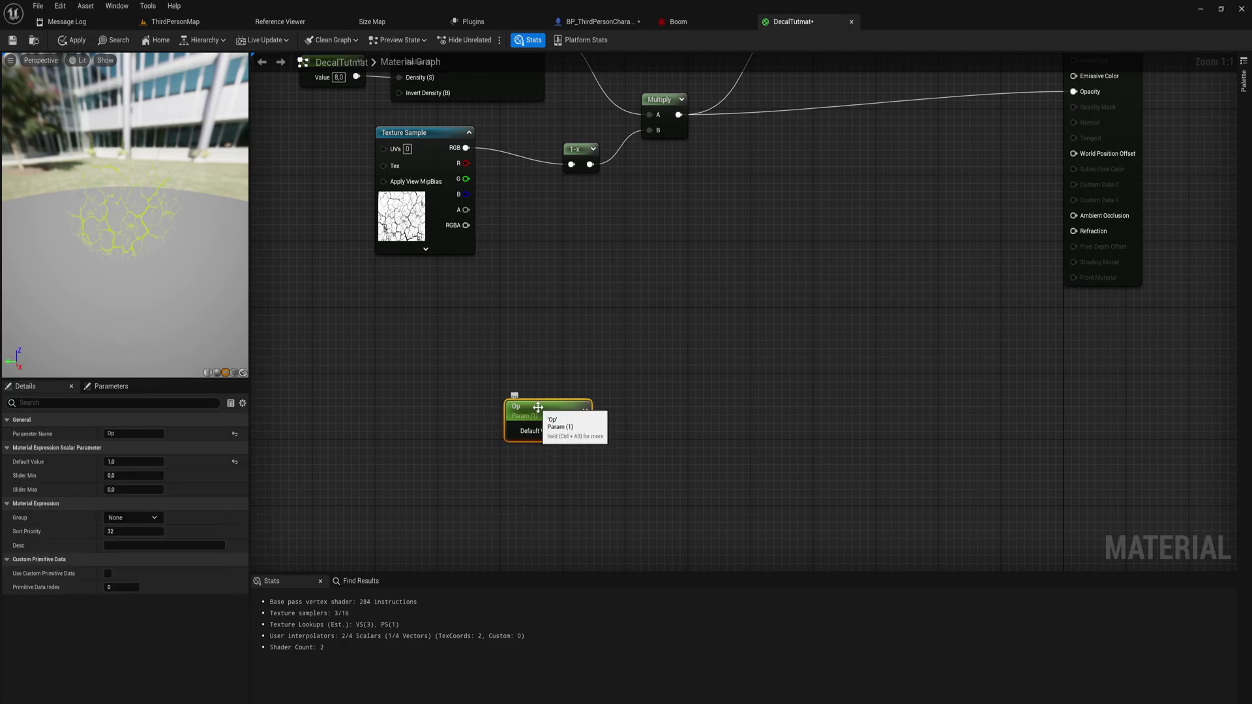
Set the Op parameter's Slider Max to 1 and place its node below the Texture Sample
{"action": "left_click", "coordinate": [134, 490]}
{"action": "type", "text": "1"}
{"action": "left_click", "coordinate": [580, 530]}
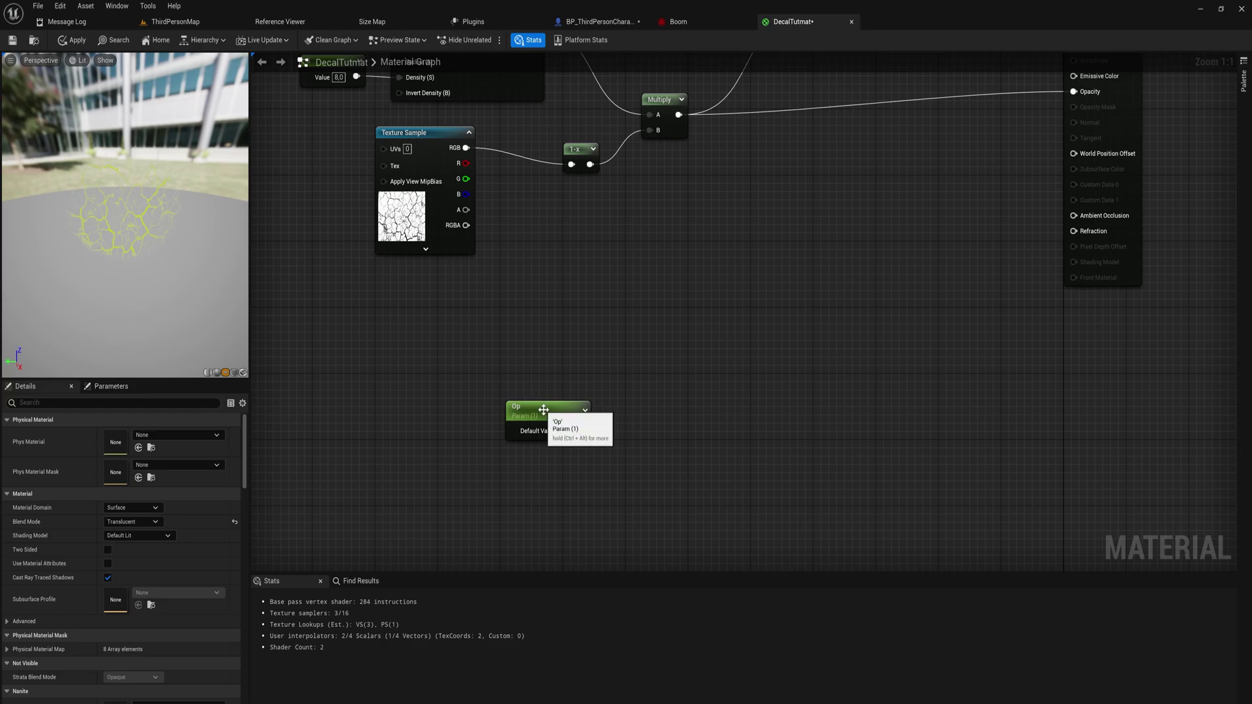
{"action": "left_click_drag", "start_coordinate": [544, 413], "coordinate": [421, 412]}
Add a Subtract node with its A input fed by the Multiply node's output
{"action": "right_click_drag", "start_coordinate": [532, 330], "coordinate": [379, 567]}
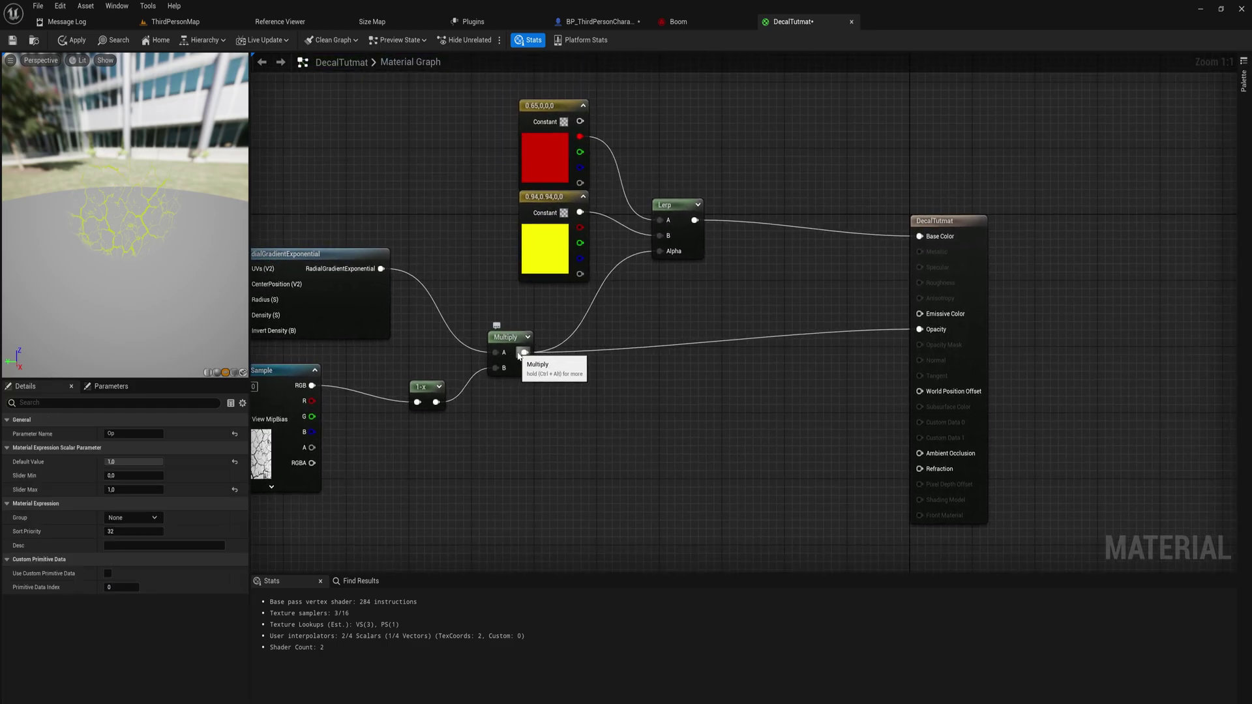
{"action": "left_click_drag", "start_coordinate": [524, 353], "coordinate": [568, 380]}
{"action": "type", "text": "-"}
{"action": "key", "text": "Return"}
{"action": "right_click_drag", "start_coordinate": [552, 468], "coordinate": [559, 346]}
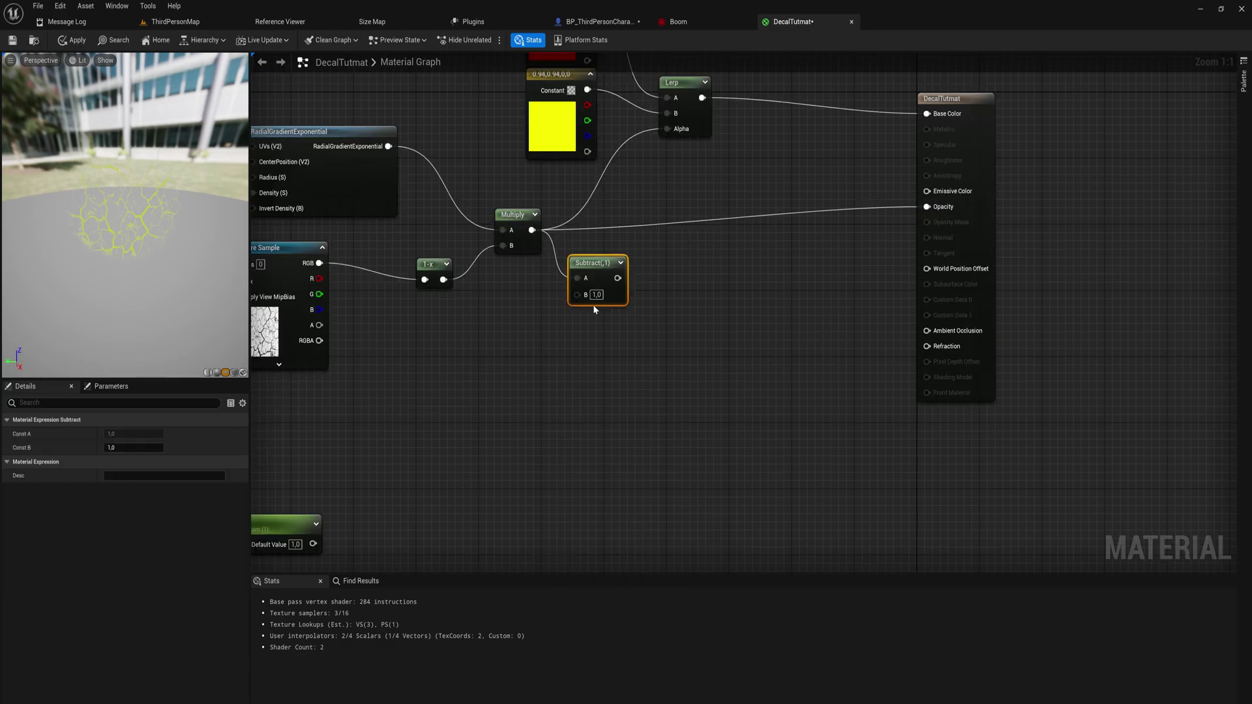
Add an Add node with its A input fed by the Subtract node's output
{"action": "left_click_drag", "start_coordinate": [617, 278], "coordinate": [656, 327]}
{"action": "type", "text": "+"}
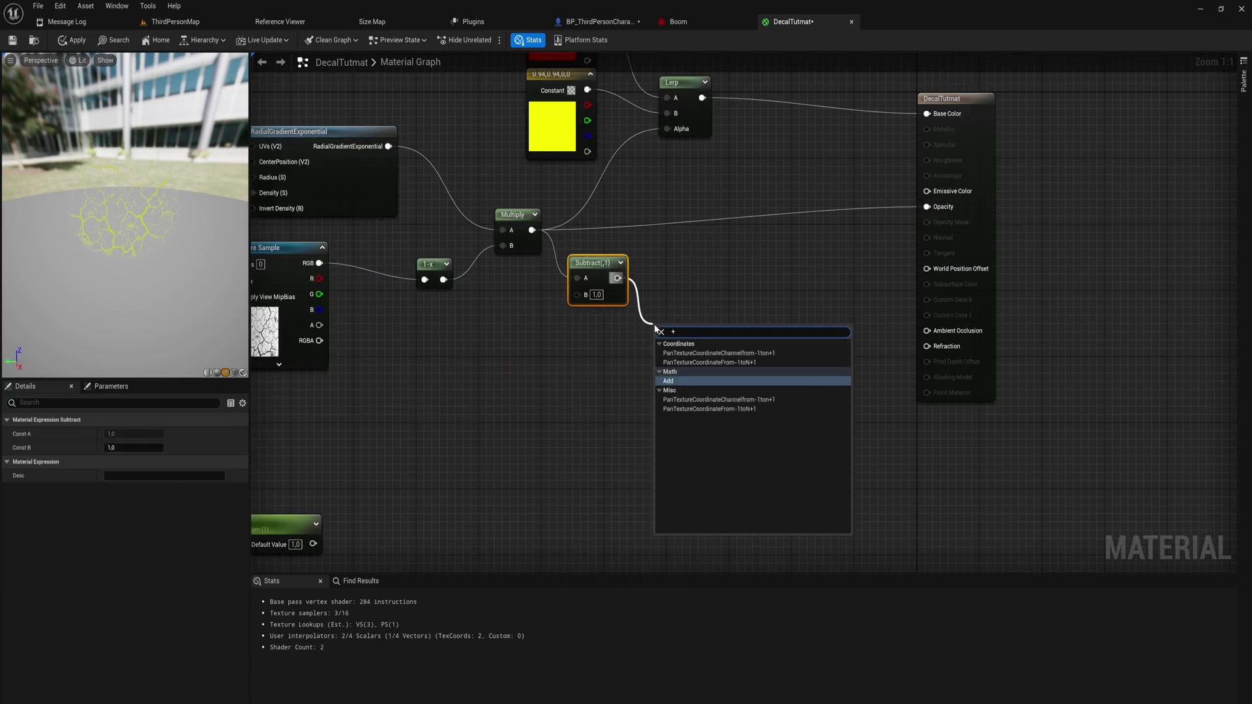
{"action": "key", "text": "Return"}
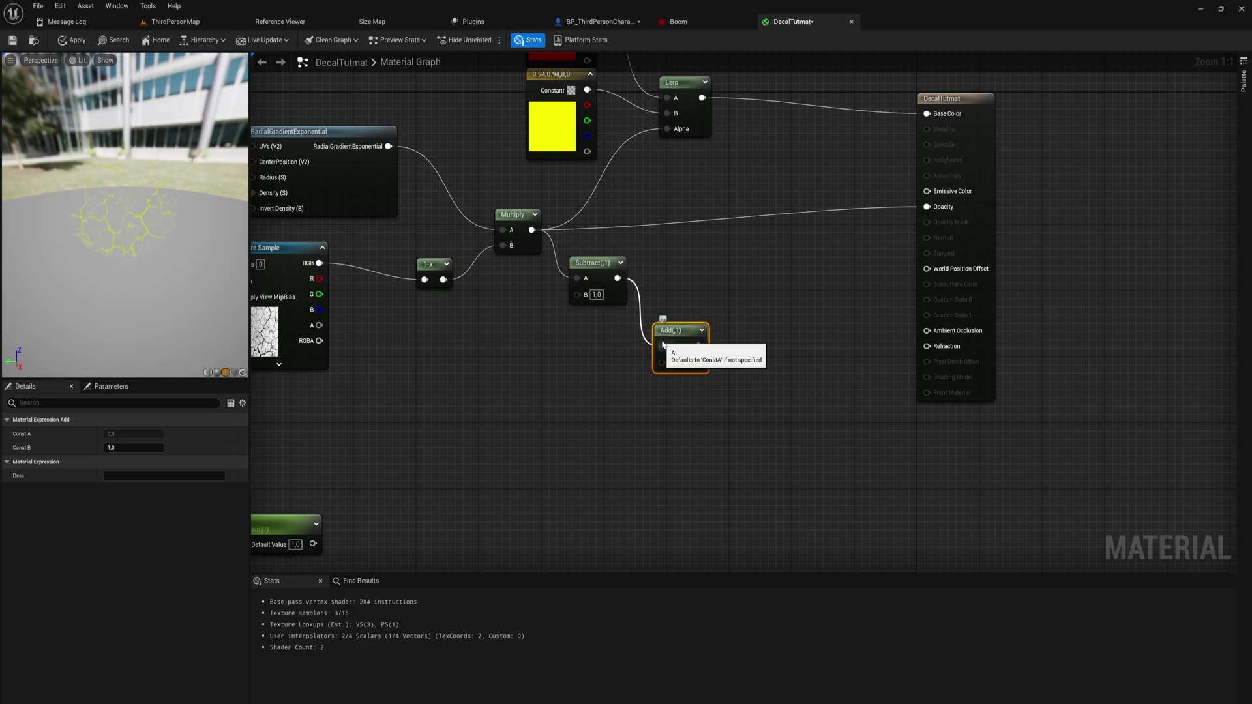
{"action": "right_click_drag", "start_coordinate": [571, 440], "coordinate": [591, 421]}
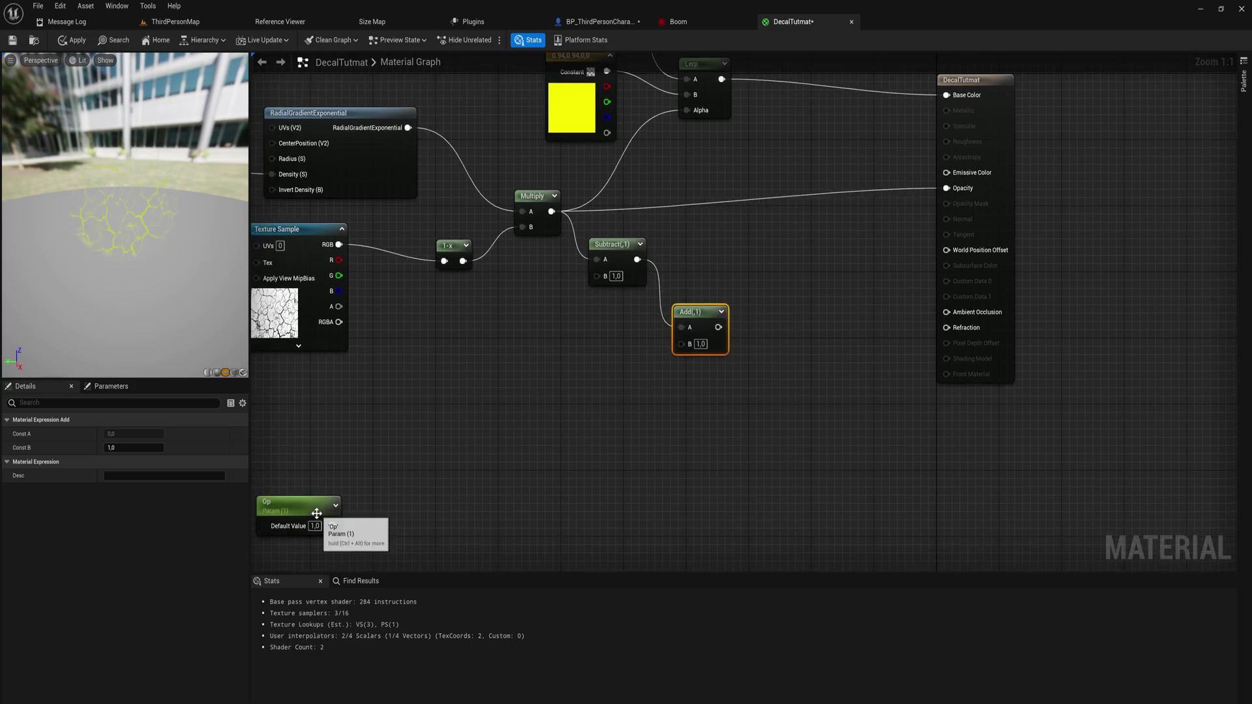
Feed the Op parameter into the Add node's B input and route the Add output to the Lerp Alpha and the material's Opacity
{"action": "left_click_drag", "start_coordinate": [317, 511], "coordinate": [682, 343]}
{"action": "right_click_drag", "start_coordinate": [729, 287], "coordinate": [661, 396]}
{"action": "left_click_drag", "start_coordinate": [642, 435], "coordinate": [633, 208]}
{"action": "left_click_drag", "start_coordinate": [654, 409], "coordinate": [890, 286]}
Vary the Op parameter value and examine how the cracks fade in the material preview
{"action": "left_click", "coordinate": [390, 526]}
{"action": "left_click_drag", "start_coordinate": [159, 462], "coordinate": [139, 462]}
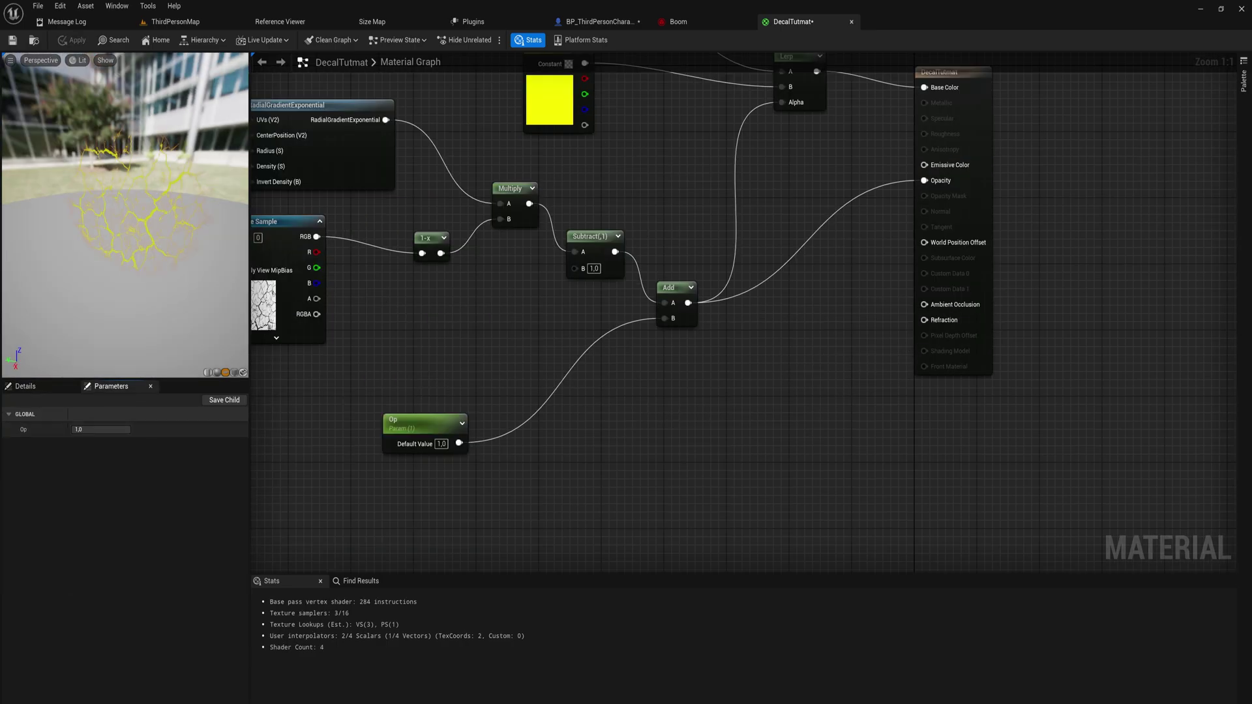
{"action": "right_click_drag", "start_coordinate": [433, 389], "coordinate": [542, 409]}
{"action": "left_click_drag", "start_coordinate": [124, 215], "coordinate": [91, 196]}
{"action": "mouse_move", "coordinate": [116, 430]}
{"action": "left_mouse_down"}
{"action": "mouse_move", "coordinate": [97, 430]}
{"action": "mouse_move", "coordinate": [121, 430]}
{"action": "left_mouse_up"}
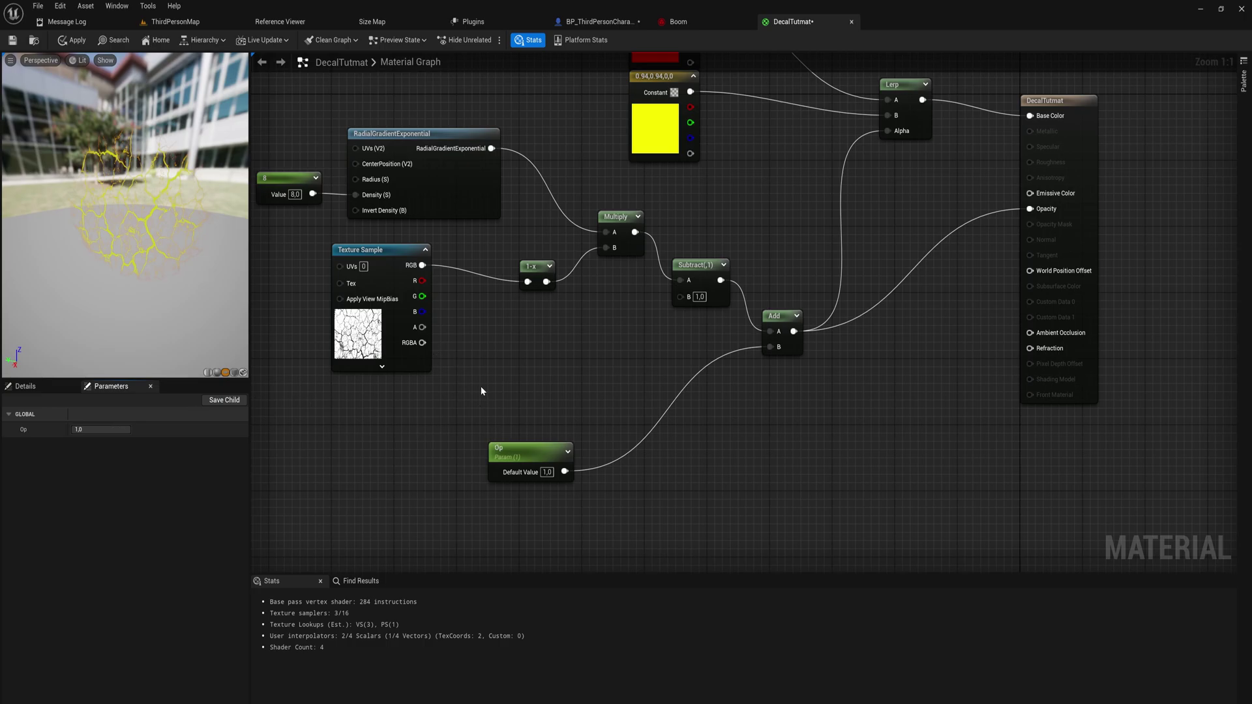
{"action": "left_click_drag", "start_coordinate": [248, 304], "coordinate": [132, 273]}
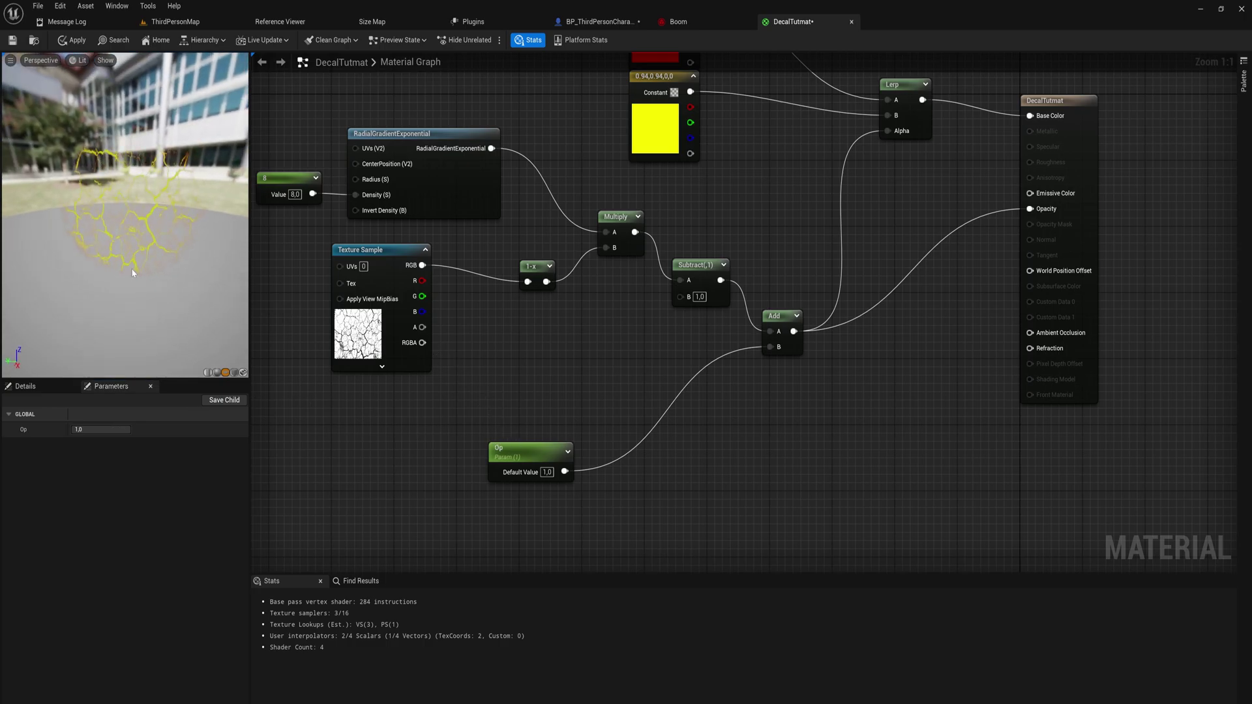
In the third-person character blueprint, set the Spawn Decal at Location node's Decal Material to DecalTutmat
{"action": "left_click", "coordinate": [590, 22]}
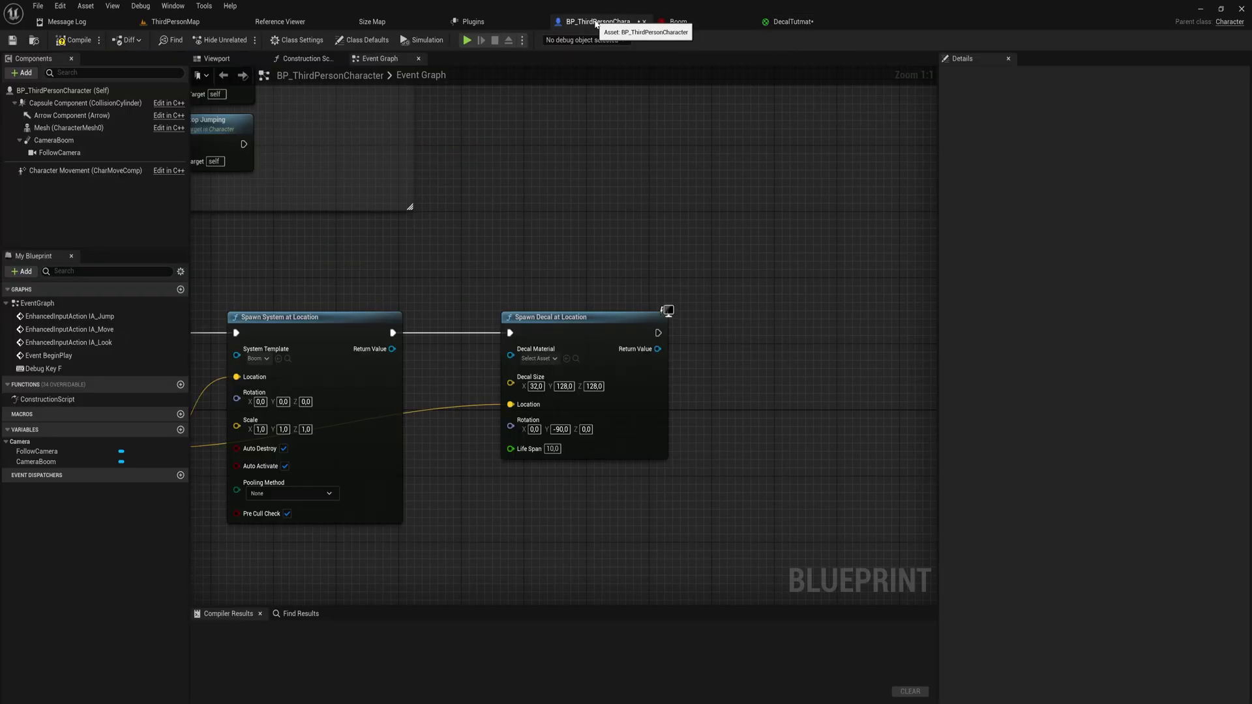
{"action": "left_click", "coordinate": [539, 359]}
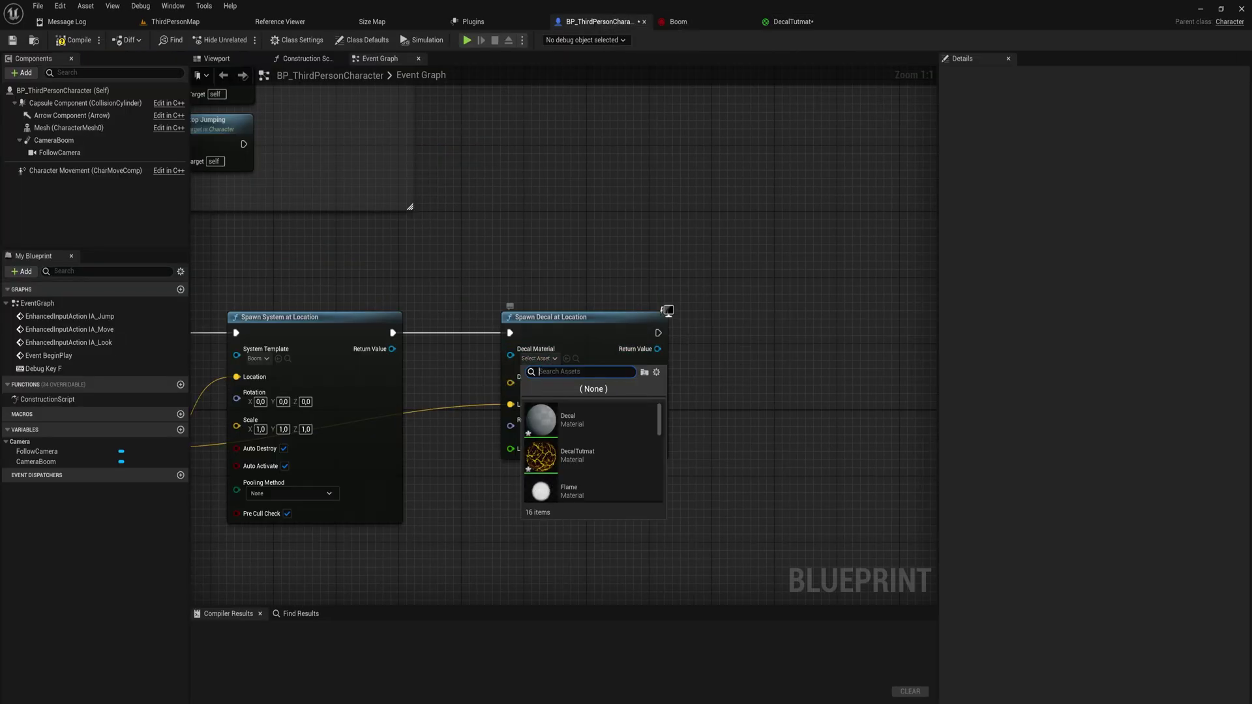
{"action": "left_click", "coordinate": [582, 464]}
{"action": "right_click_drag", "start_coordinate": [724, 407], "coordinate": [681, 394]}
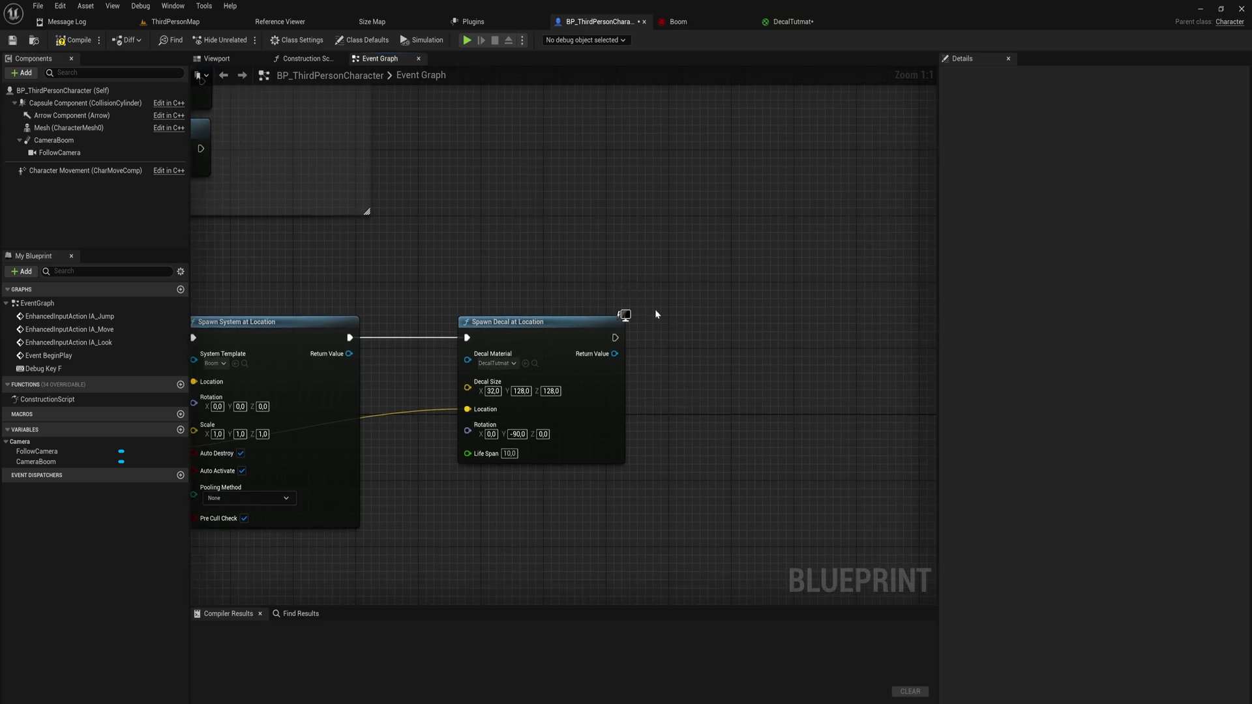
Add a Set Fade In node driven by the spawned decal's Return Value, with a duration of 0.1
{"action": "right_click_drag", "start_coordinate": [668, 328], "coordinate": [609, 316]}
{"action": "left_click_drag", "start_coordinate": [555, 343], "coordinate": [604, 359]}
{"action": "type", "text": "set"}
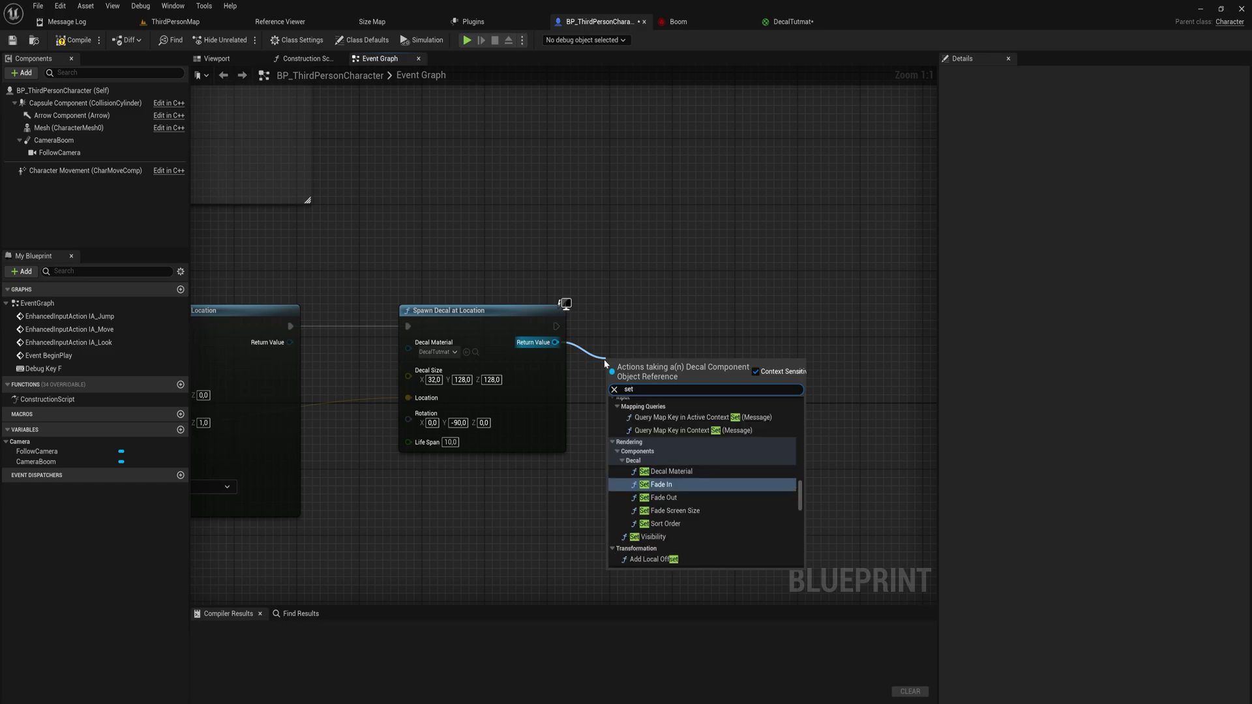
{"action": "key", "text": "Up"}
{"action": "key", "text": "Down"}
{"action": "key", "text": "Down"}
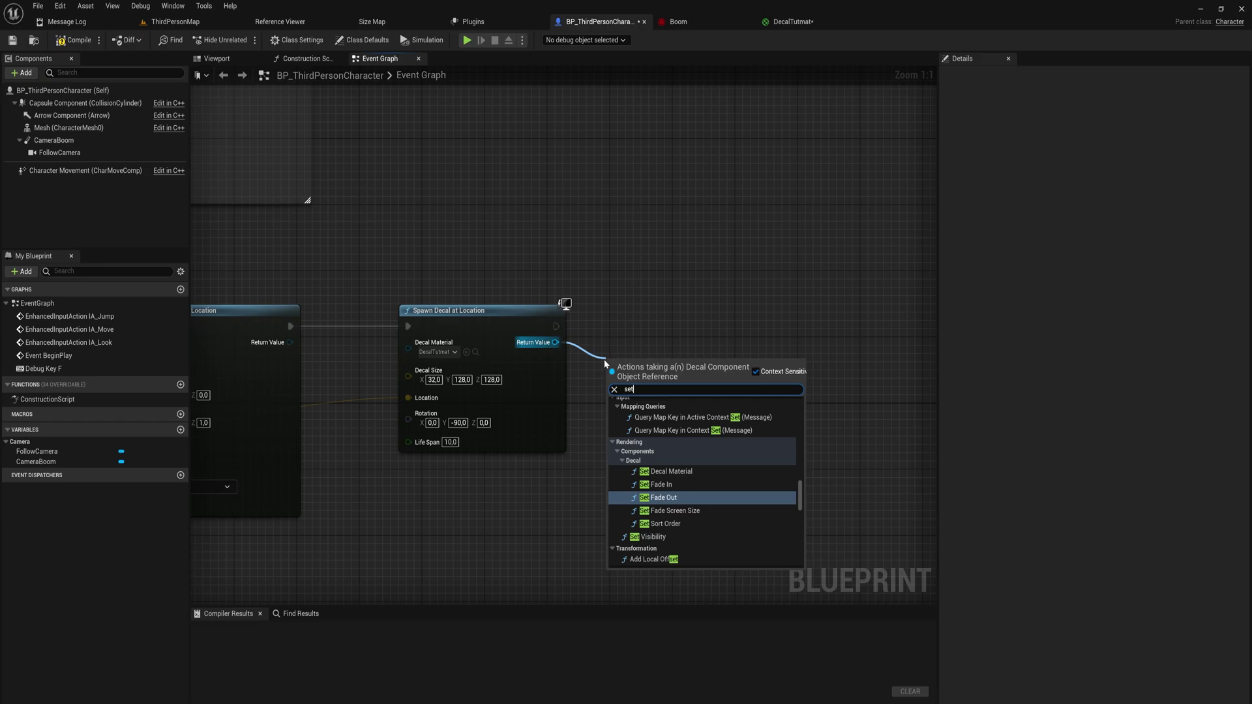
{"action": "key", "text": "Down"}
{"action": "key", "text": "Down"}
{"action": "key", "text": "Up"}
{"action": "key", "text": "Up"}
{"action": "key", "text": "Up"}
{"action": "key", "text": "Return"}
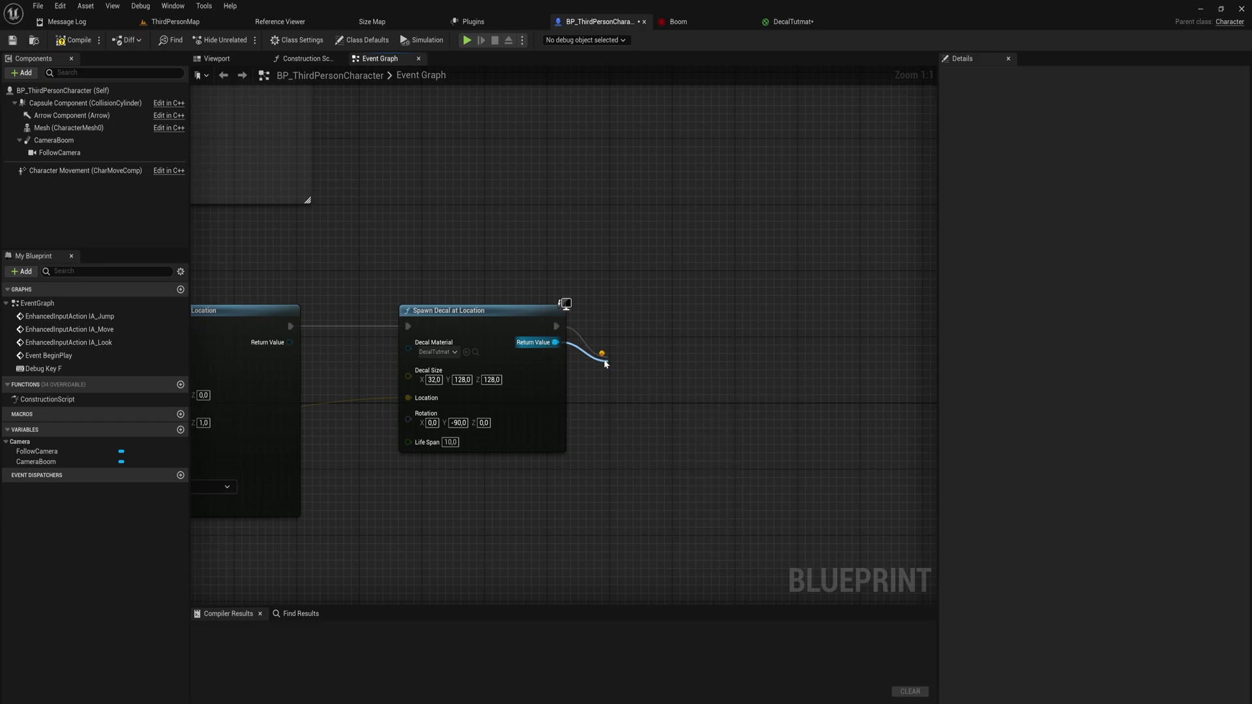
{"action": "left_click", "coordinate": [653, 434]}
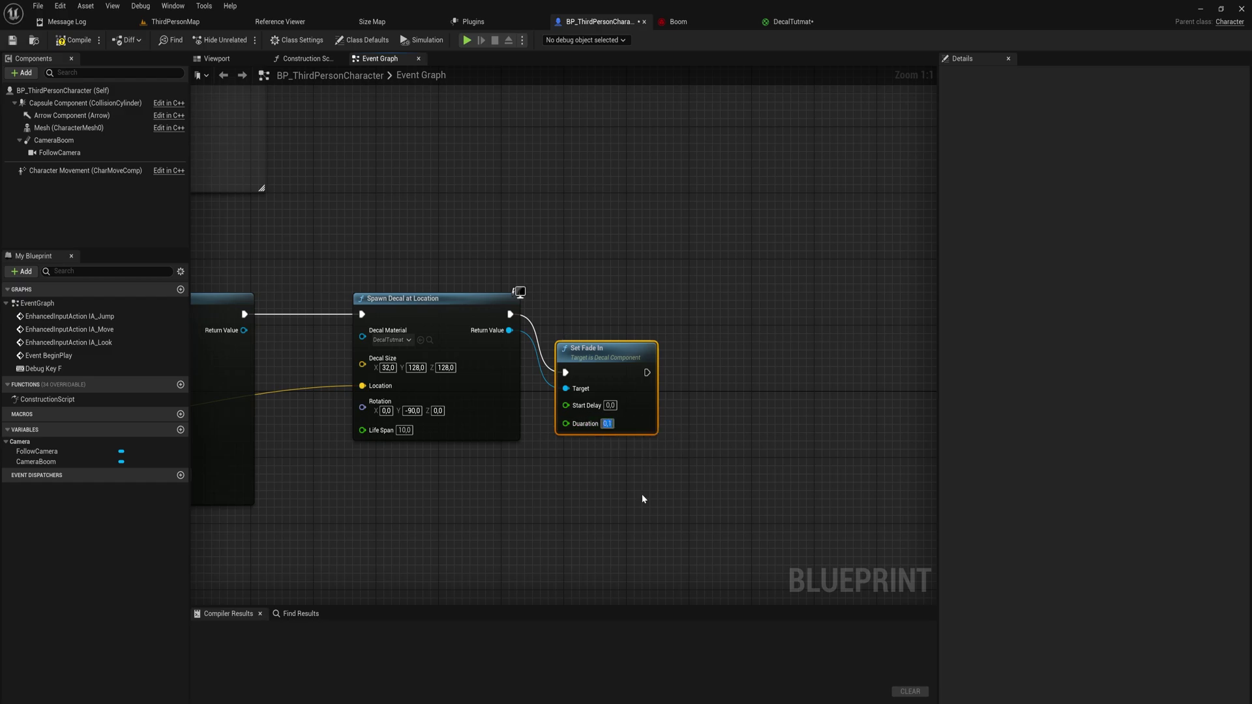
{"action": "left_click_drag", "start_coordinate": [618, 401], "coordinate": [617, 385]}
Add a Set Fade Out node targeting the spawned decal's Return Value, placed beyond the Set Fade In node
{"action": "left_click_drag", "start_coordinate": [510, 330], "coordinate": [710, 377]}
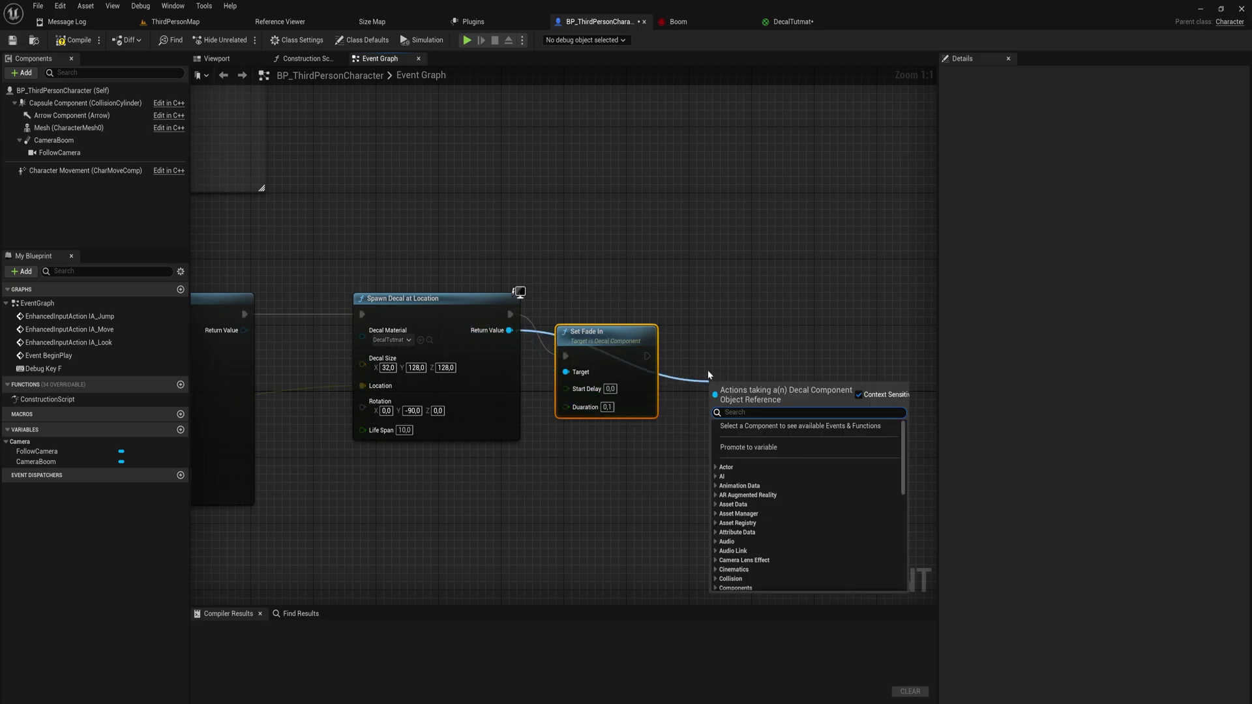
{"action": "type", "text": "fade out"}
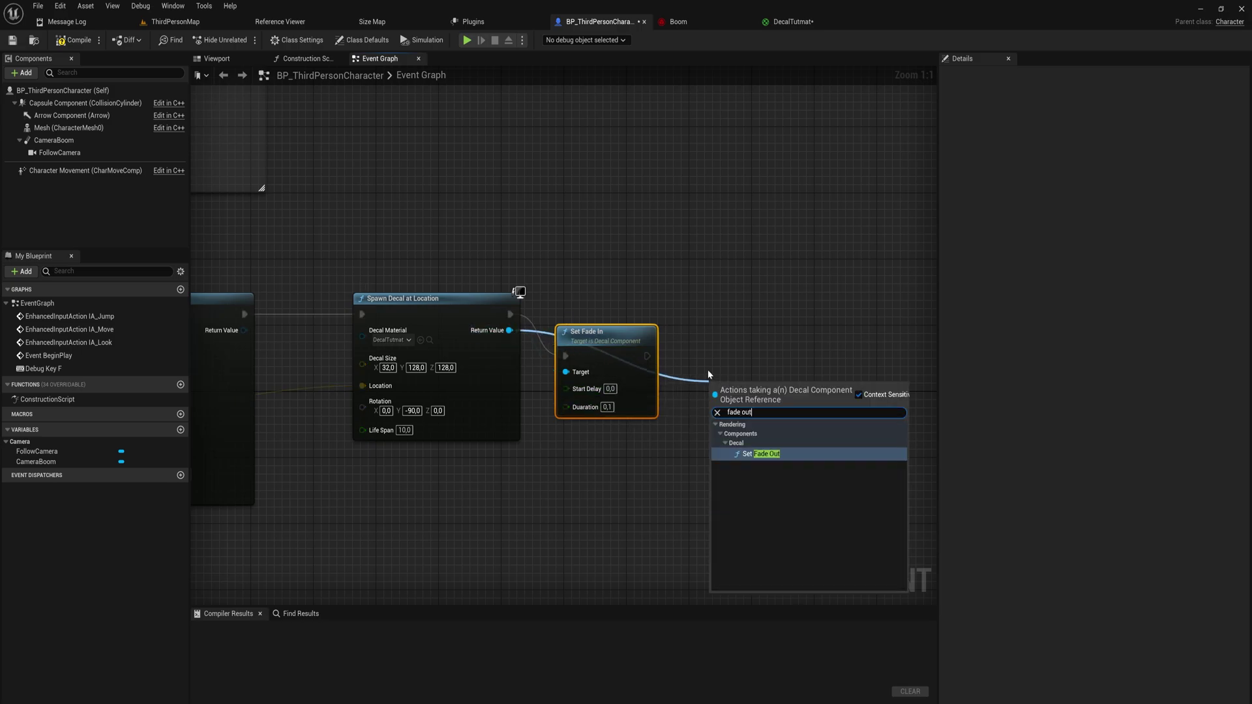
{"action": "key", "text": "Return"}
{"action": "left_click_drag", "start_coordinate": [709, 374], "coordinate": [710, 292]}
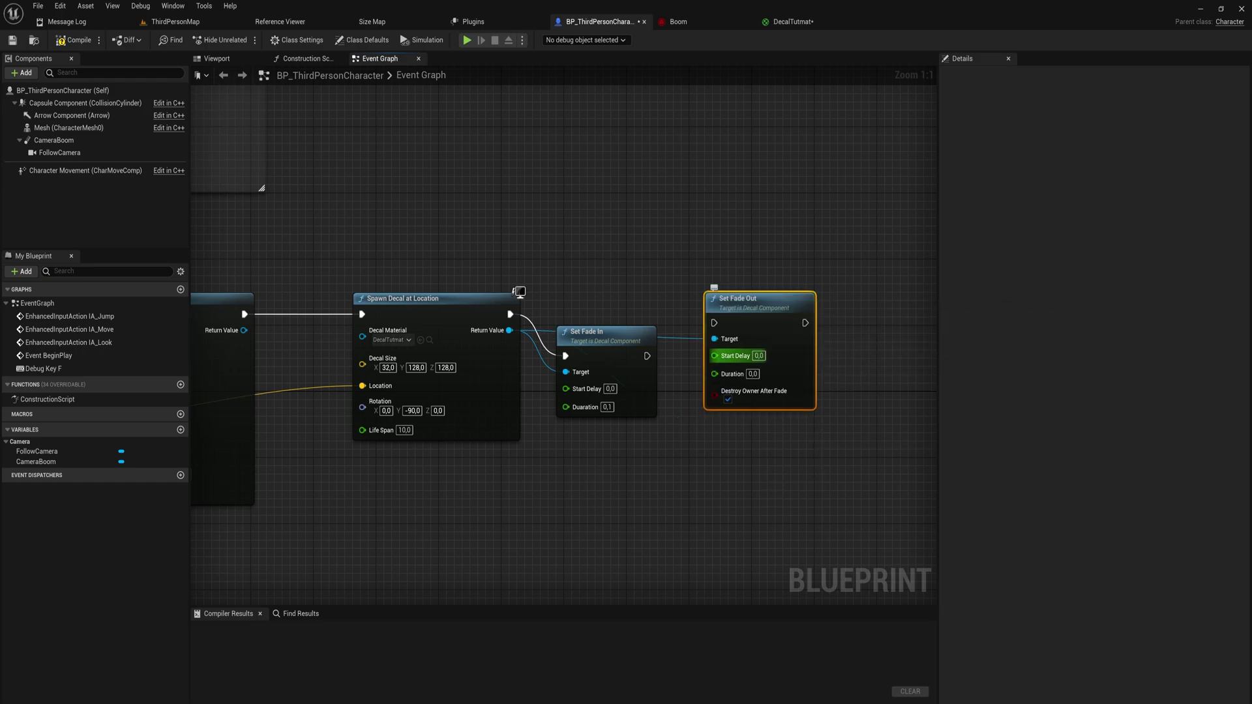
Set the Set Fade Out node's Duration to 0.5 and Start Delay to 6, keeping Destroy Owner After Fade enabled
{"action": "left_click", "coordinate": [758, 356]}
{"action": "left_click", "coordinate": [753, 373]}
{"action": "type", "text": "0,5"}
{"action": "key", "text": "Return"}
{"action": "left_click", "coordinate": [758, 355]}
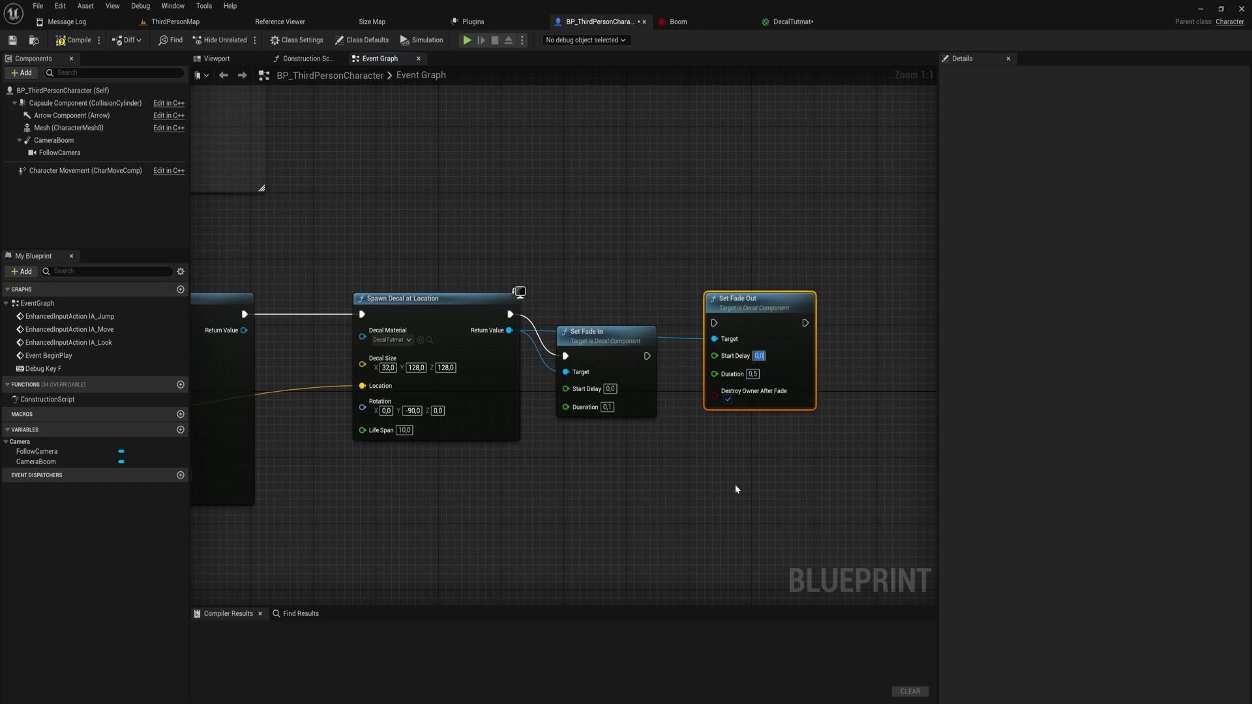
{"action": "left_click_drag", "start_coordinate": [732, 475], "coordinate": [814, 323]}
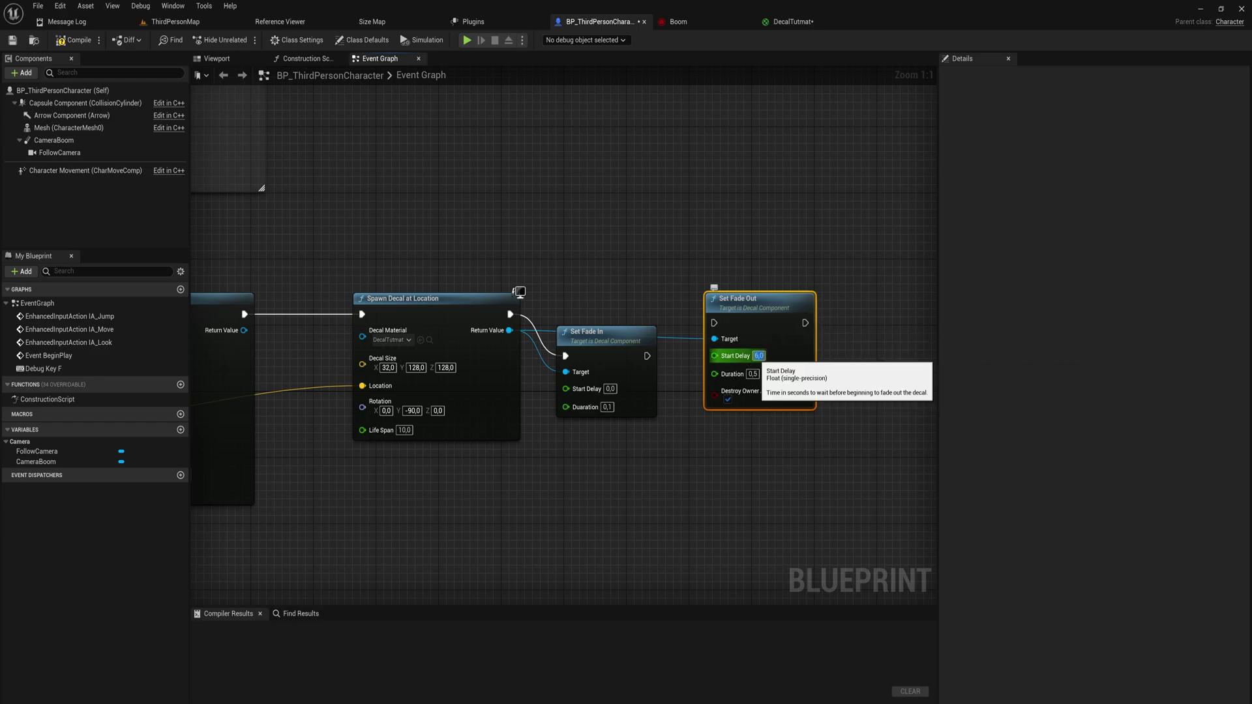
{"action": "left_click", "coordinate": [798, 426]}
{"action": "left_click_drag", "start_coordinate": [792, 397], "coordinate": [785, 389]}
{"action": "left_click_drag", "start_coordinate": [472, 484], "coordinate": [401, 432]}
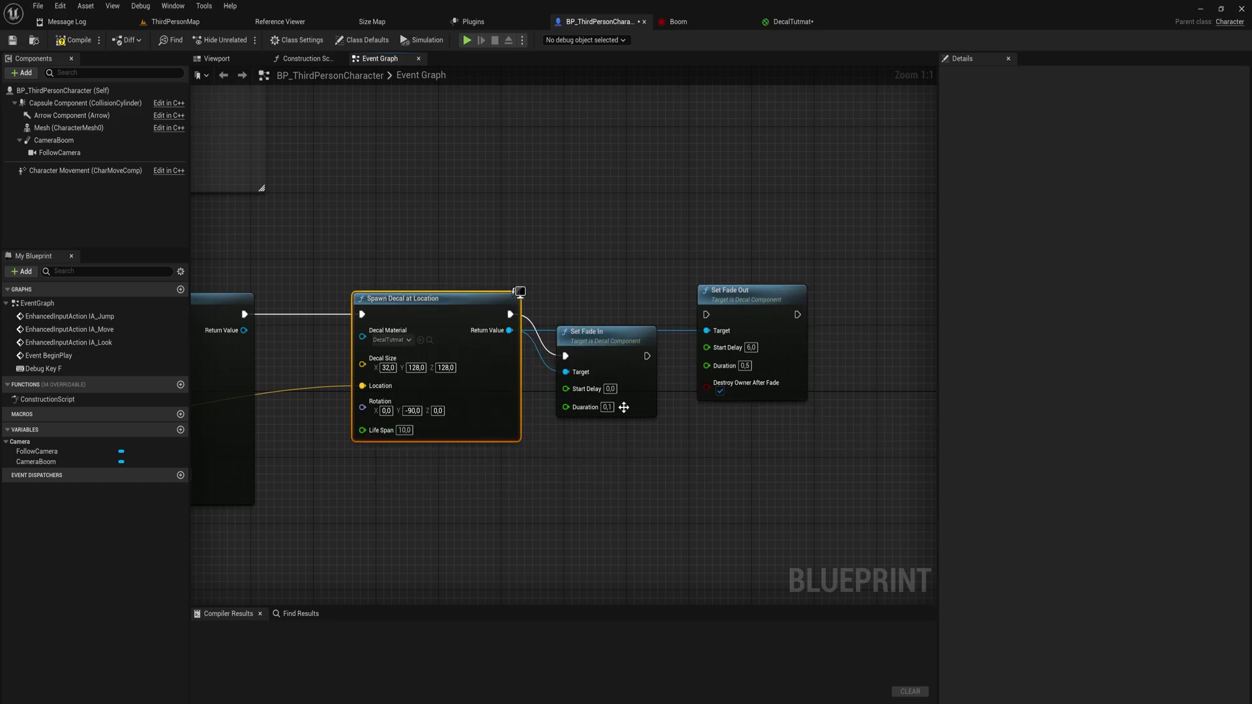
{"action": "left_click", "coordinate": [720, 393]}
Connect Set Fade In's execution output to Set Fade Out and line both nodes up beside Spawn Decal at Location
{"action": "left_click_drag", "start_coordinate": [648, 356], "coordinate": [723, 346]}
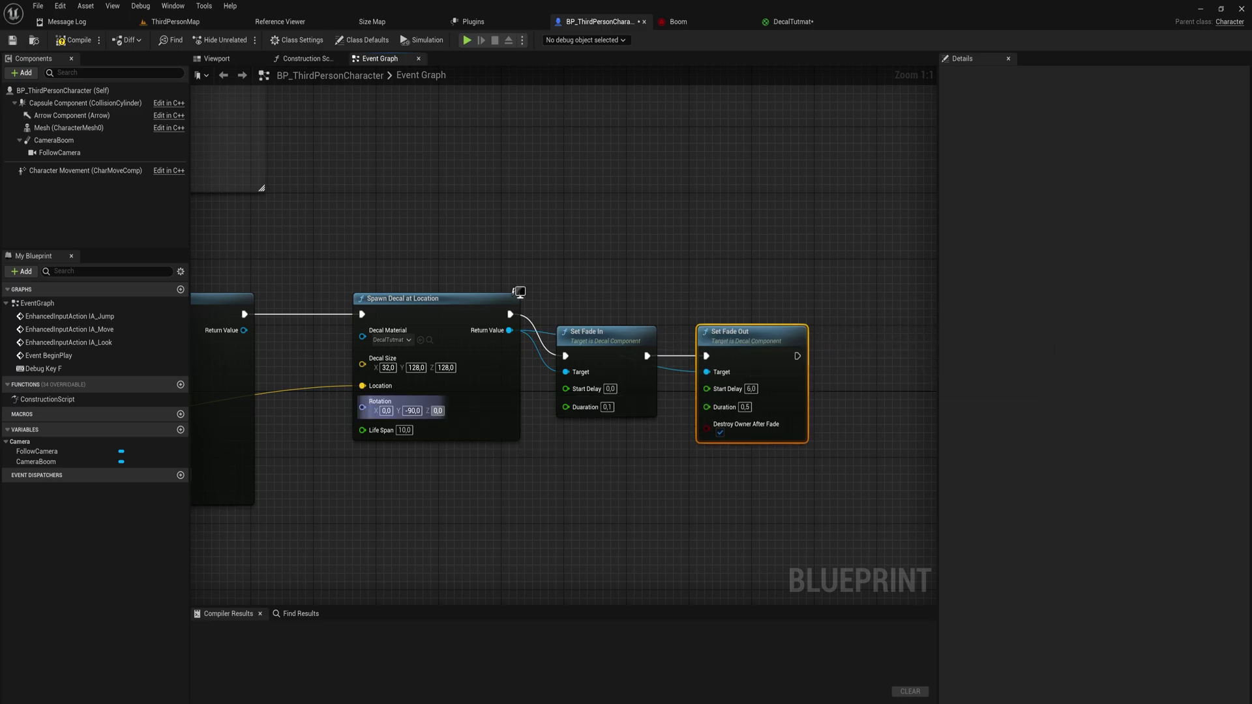
{"action": "right_click_drag", "start_coordinate": [518, 478], "coordinate": [494, 466]}
{"action": "left_click_drag", "start_coordinate": [453, 464], "coordinate": [422, 417]}
{"action": "mouse_move", "coordinate": [545, 398]}
{"action": "left_mouse_down"}
{"action": "mouse_move", "coordinate": [593, 283]}
{"action": "mouse_move", "coordinate": [549, 377]}
{"action": "left_mouse_up"}
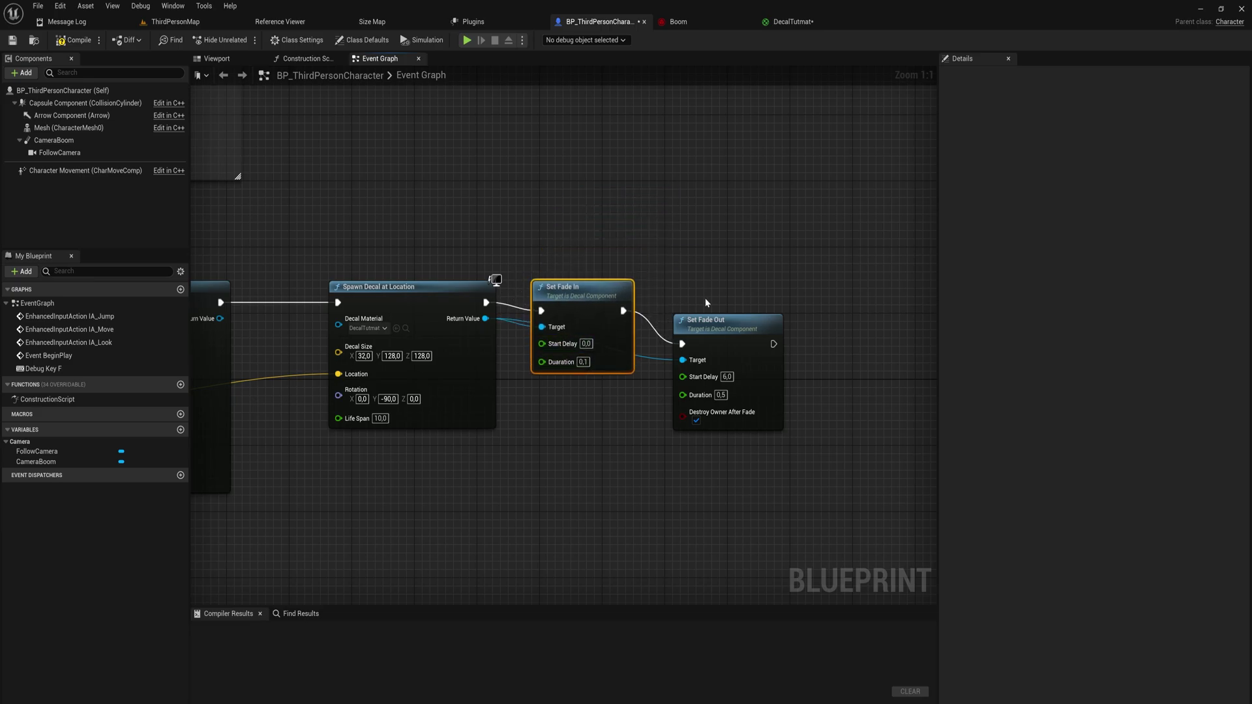
{"action": "left_click_drag", "start_coordinate": [708, 321], "coordinate": [732, 288]}
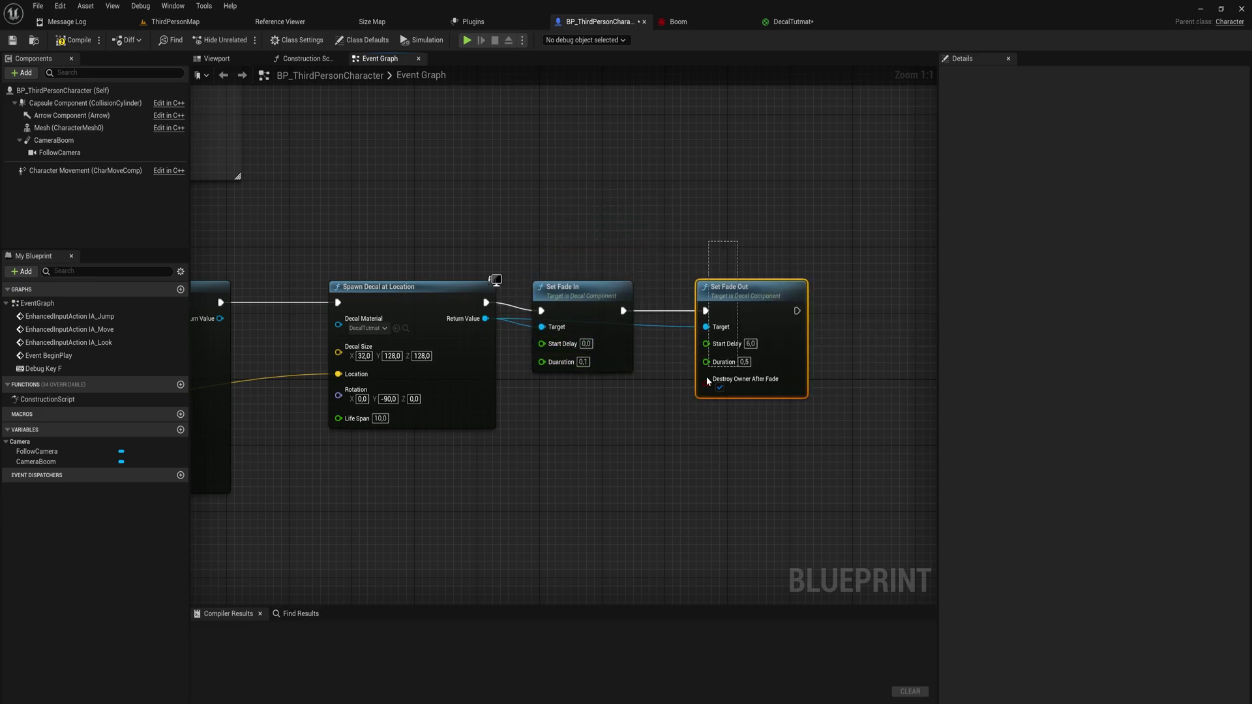
{"action": "right_click_drag", "start_coordinate": [625, 455], "coordinate": [685, 448]}
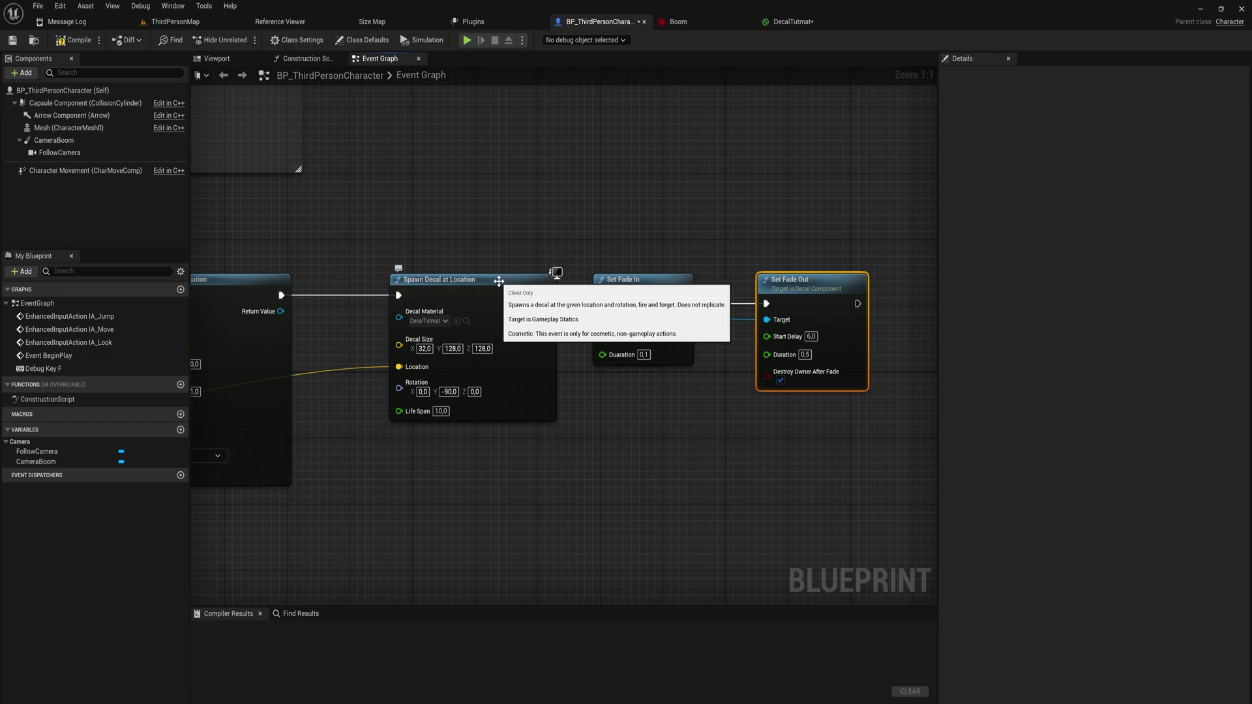
In the DecalTutmat material, add a Decal Lifetime Opacity node and place it just above the Op parameter
{"action": "left_click", "coordinate": [793, 22]}
{"action": "right_click", "coordinate": [564, 505]}
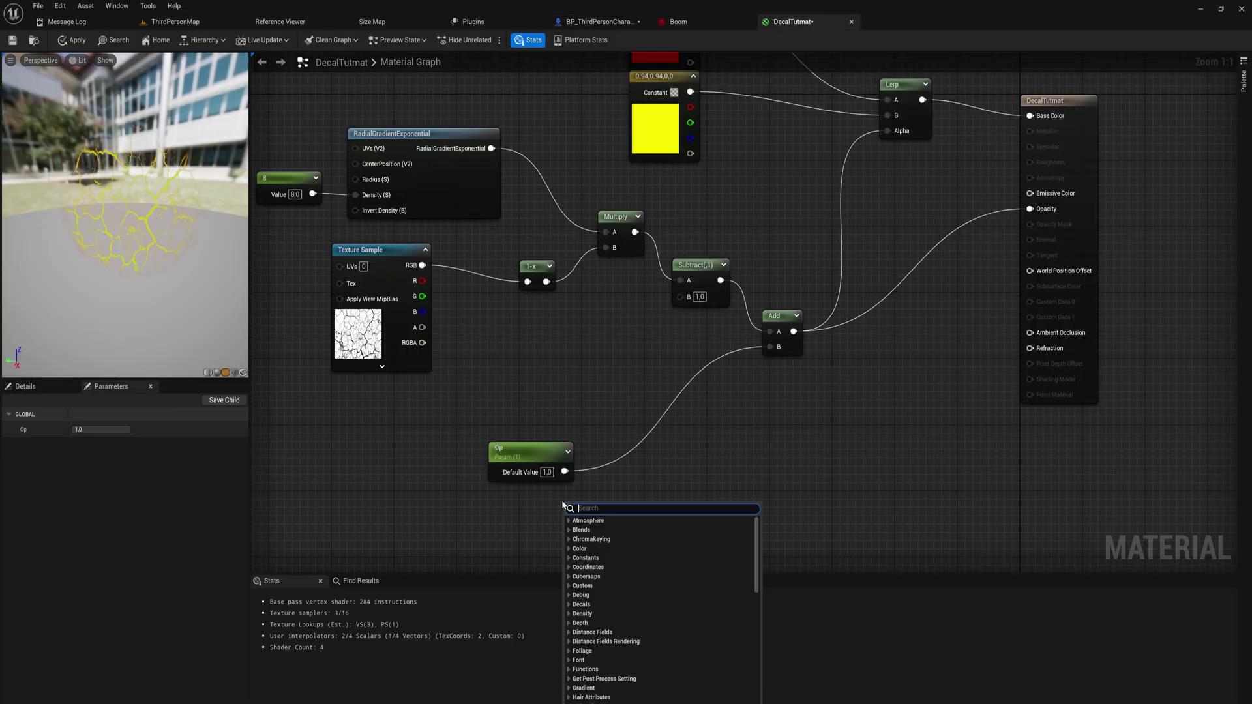
{"action": "type", "text": "decal"}
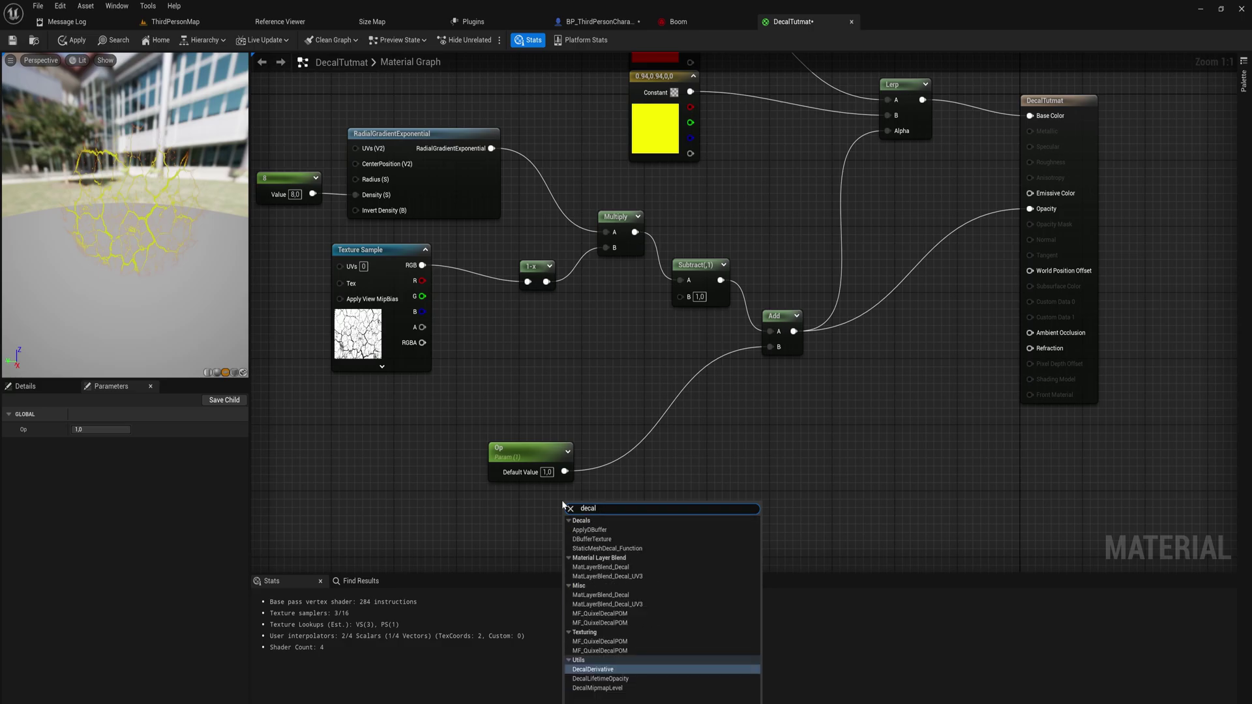
{"action": "type", "text": " time"}
{"action": "key", "text": "Return"}
{"action": "left_click_drag", "start_coordinate": [584, 504], "coordinate": [513, 401]}
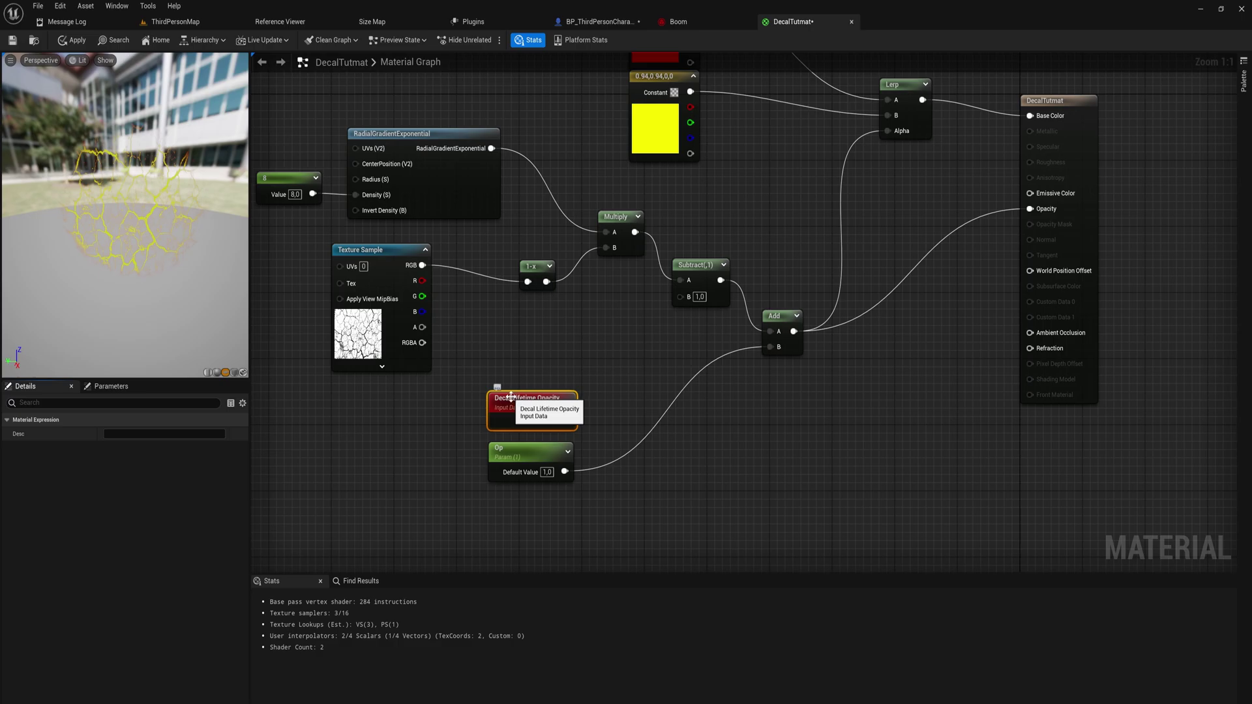
{"action": "scroll", "coordinate": [512, 396], "scroll_direction": "down", "scroll_amount": 1}
{"action": "scroll", "coordinate": [532, 399], "scroll_direction": "up", "scroll_amount": 1}
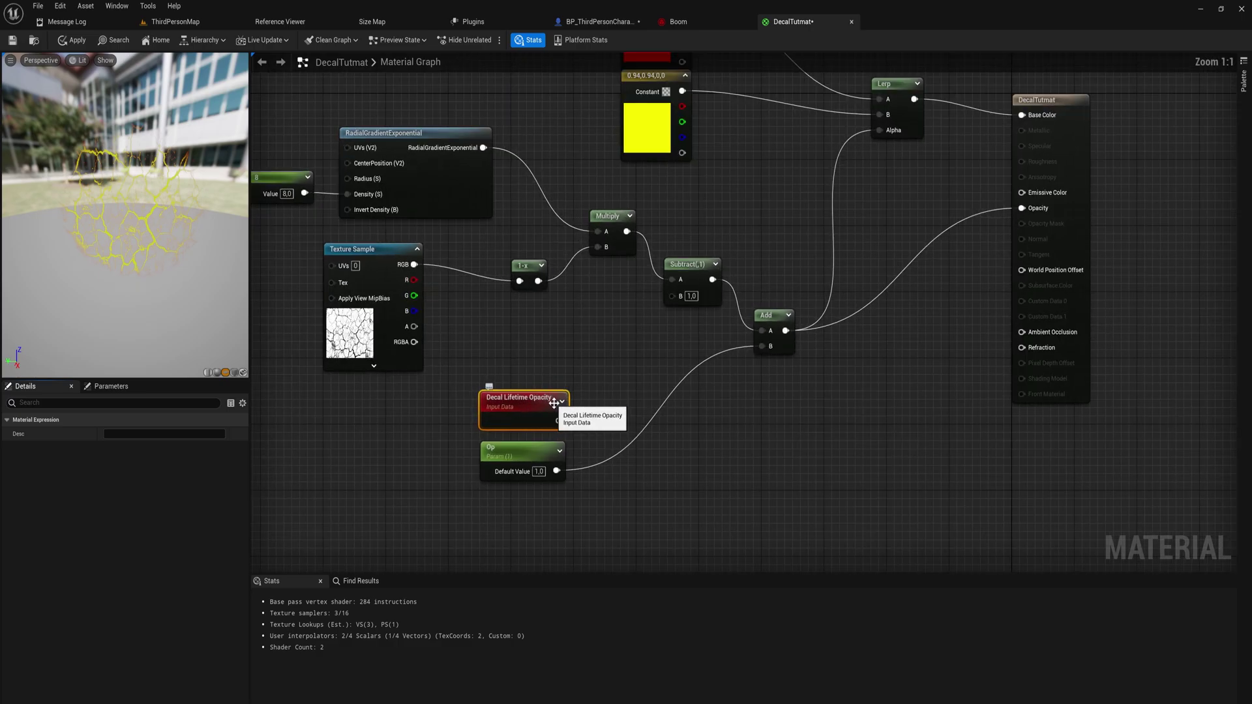
Multiply Decal Lifetime Opacity by the Op parameter and feed the result into the Add node's B input
{"action": "left_click_drag", "start_coordinate": [558, 421], "coordinate": [624, 421]}
{"action": "type", "text": "multiply"}
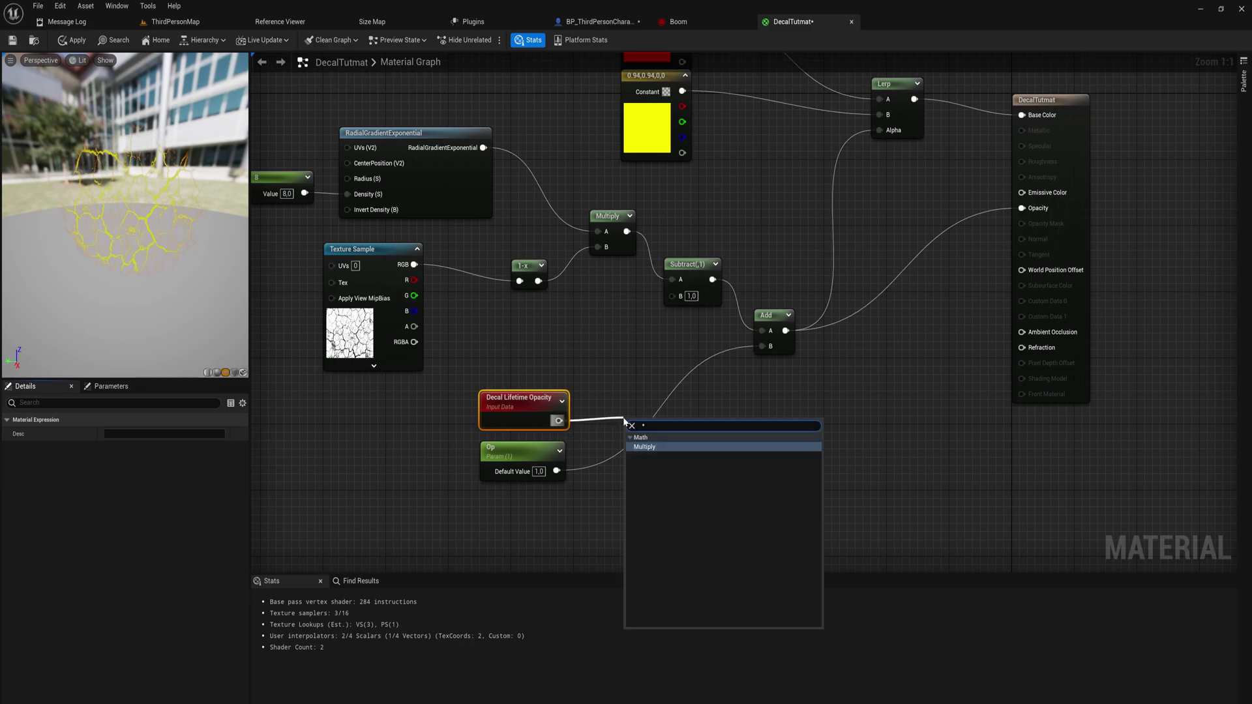
{"action": "key", "text": "Return"}
{"action": "left_click_drag", "start_coordinate": [632, 456], "coordinate": [556, 471]}
{"action": "left_click_drag", "start_coordinate": [661, 440], "coordinate": [770, 347]}
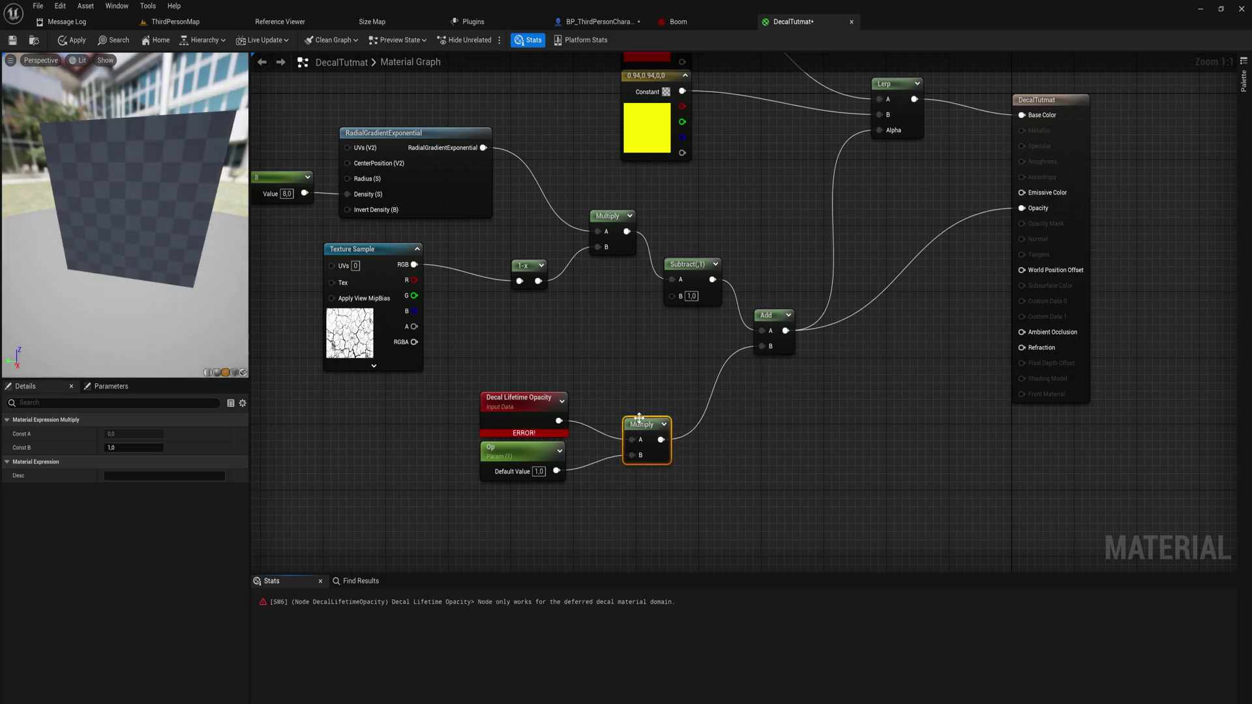
Set the material's Material Domain to Deferred Decal and apply the material changes
{"action": "left_click", "coordinate": [577, 511]}
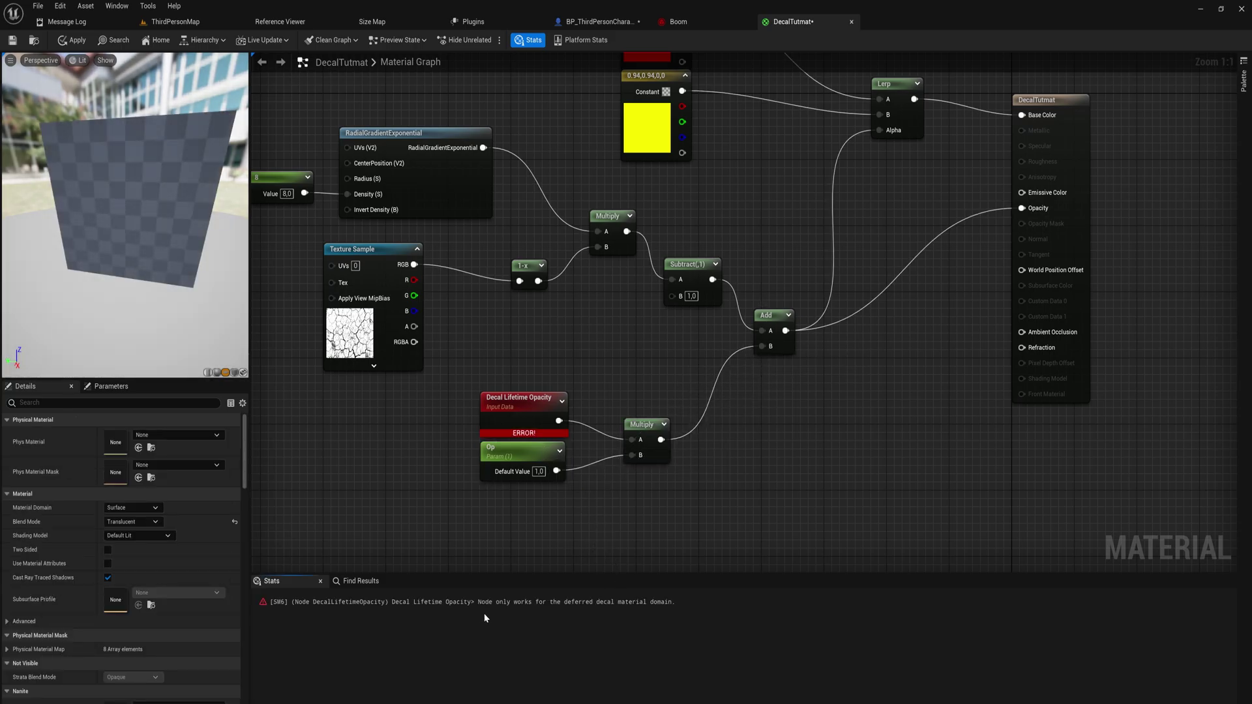
{"action": "left_click", "coordinate": [1073, 385]}
{"action": "left_click", "coordinate": [137, 509]}
{"action": "left_click", "coordinate": [146, 531]}
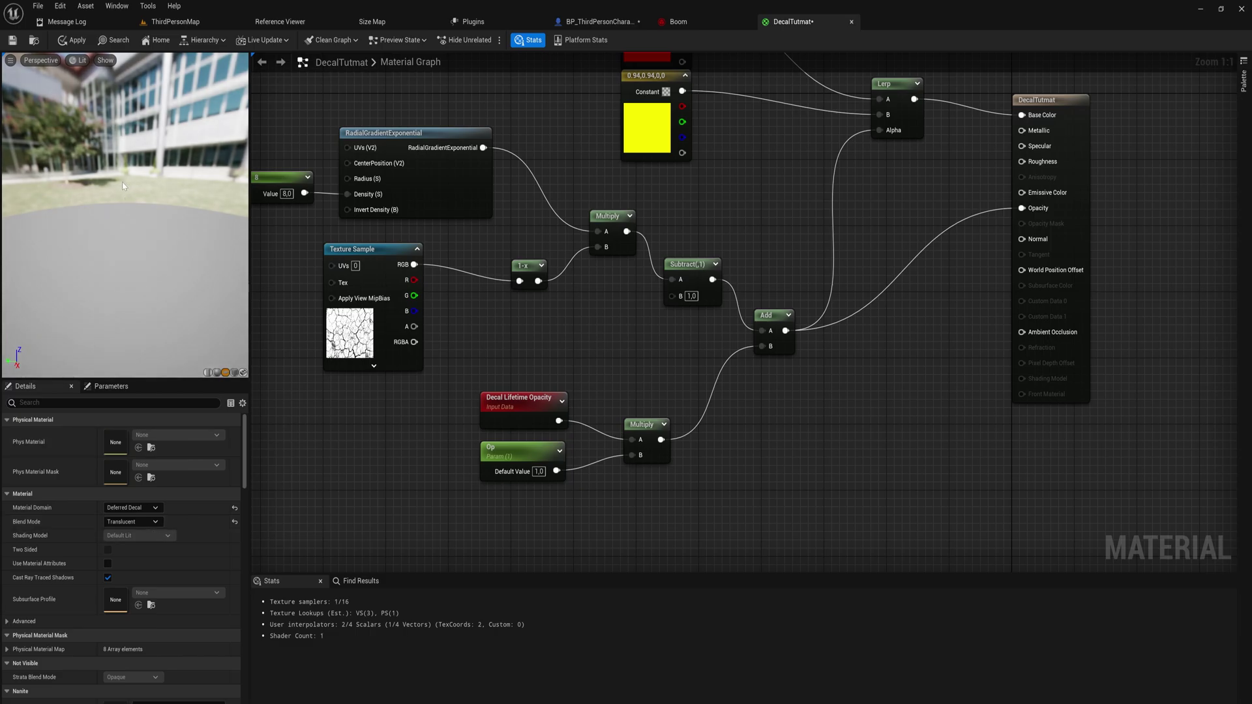
{"action": "left_click", "coordinate": [76, 41]}
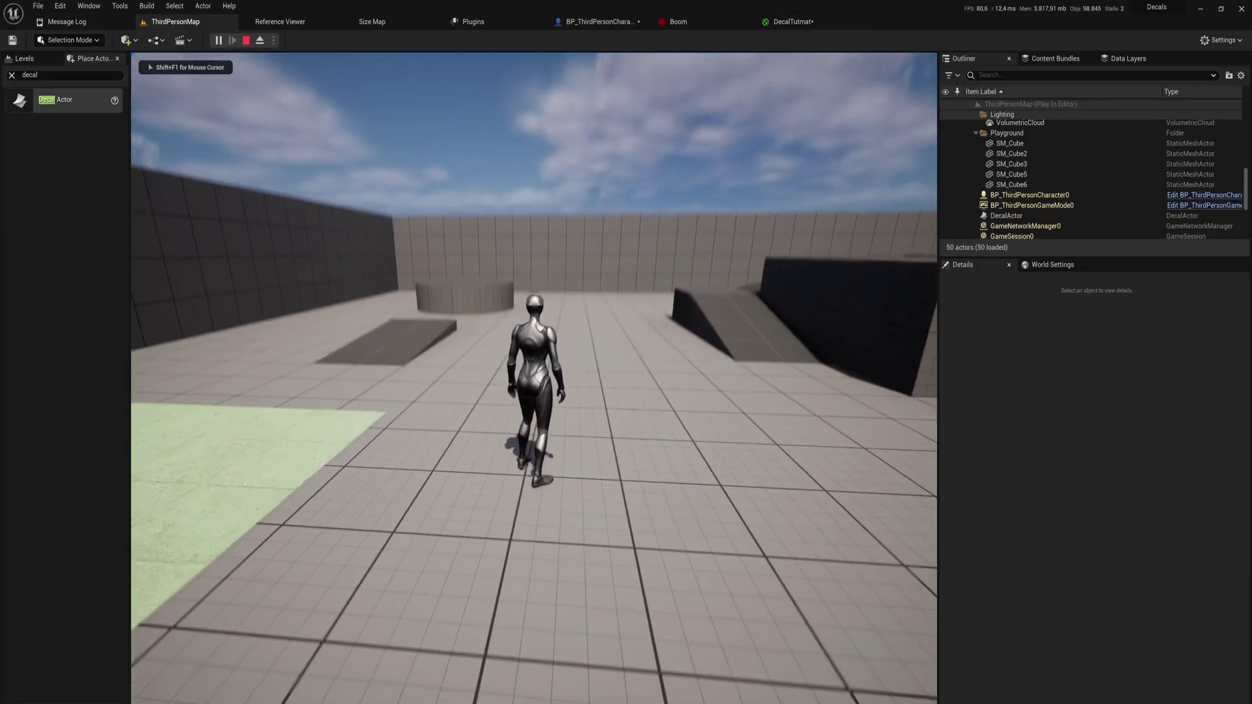
Play-test ThirdPersonMap by moving the character around the level, and end the play session
{"action": "key", "text": "w"}
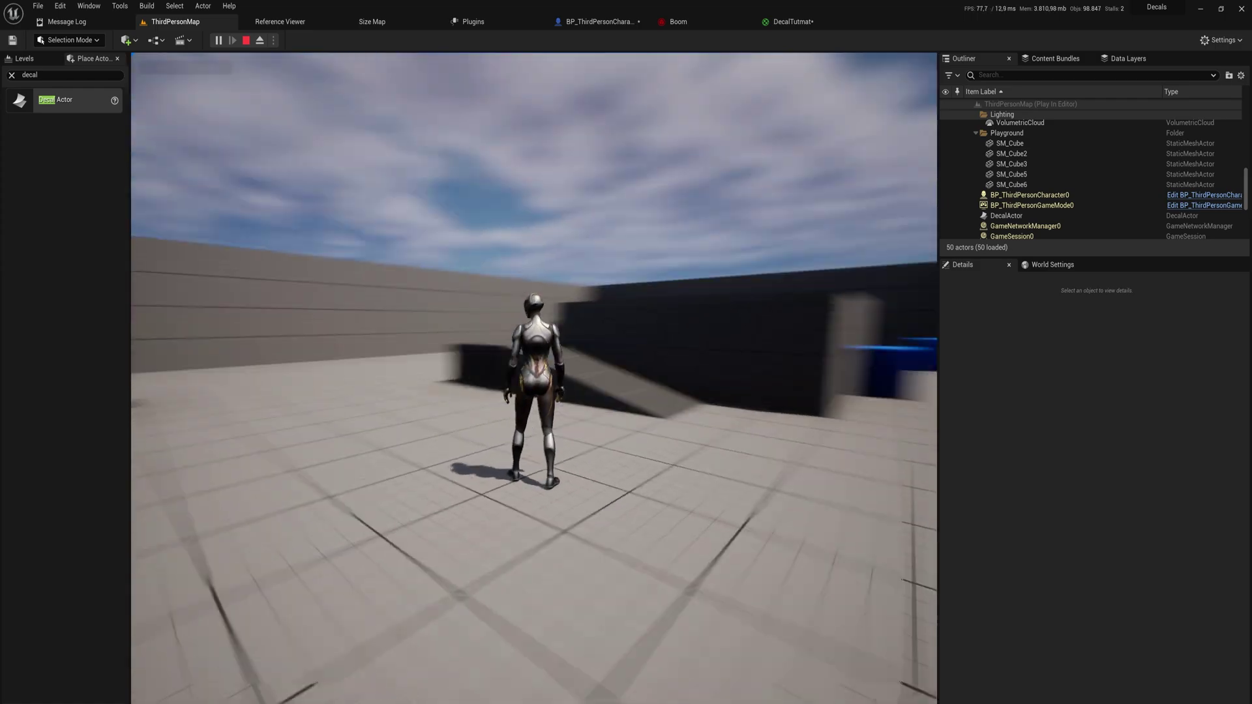
{"action": "key", "text": "w"}
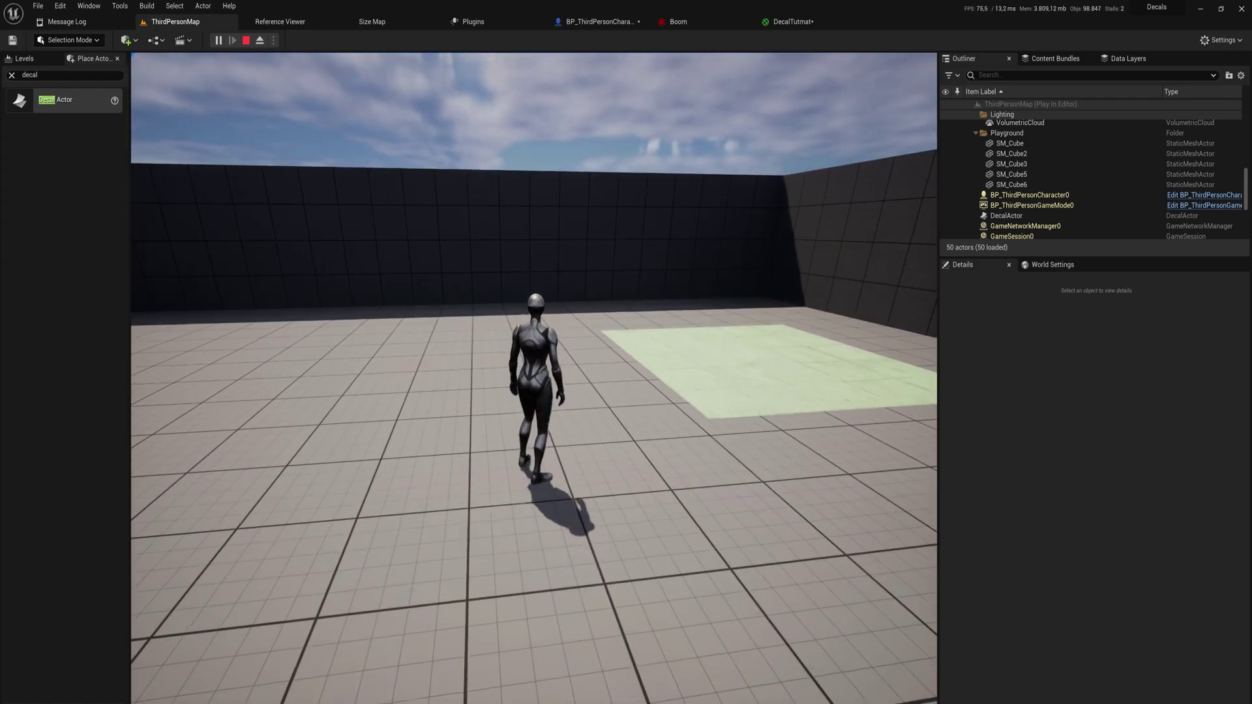
{"action": "key", "text": "w"}
{"action": "key", "text": "w"}
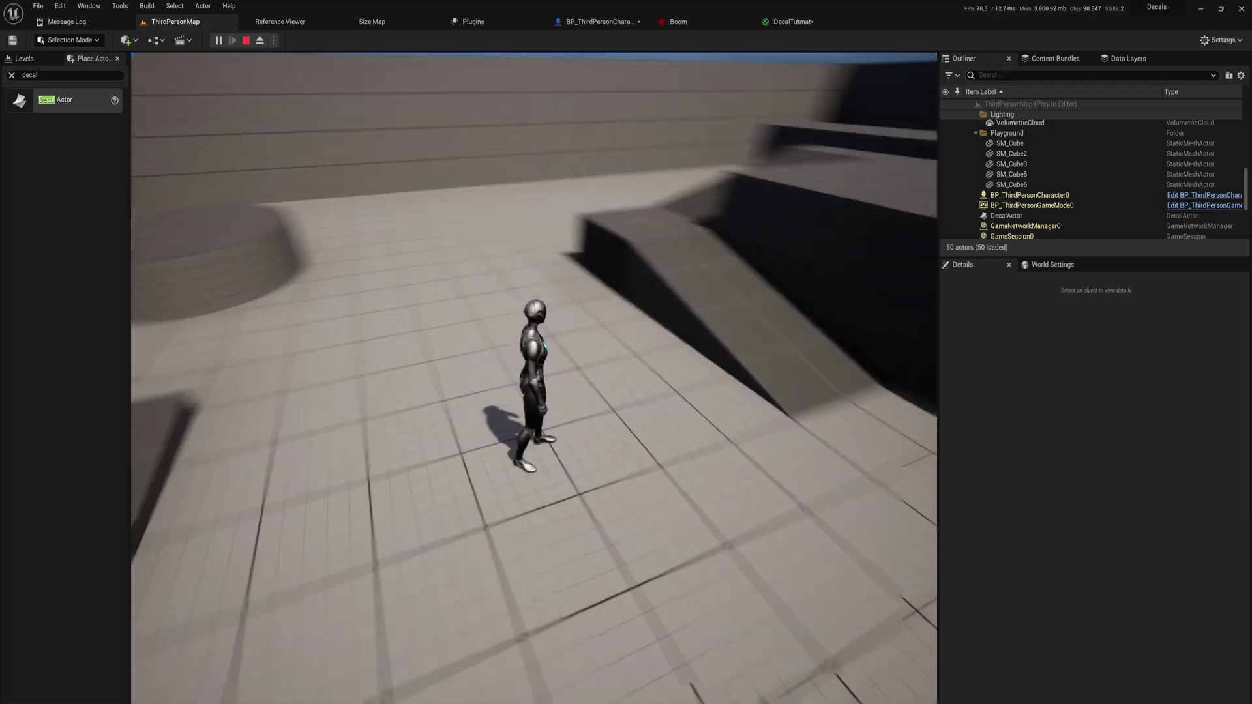
{"action": "key", "text": "Escape"}
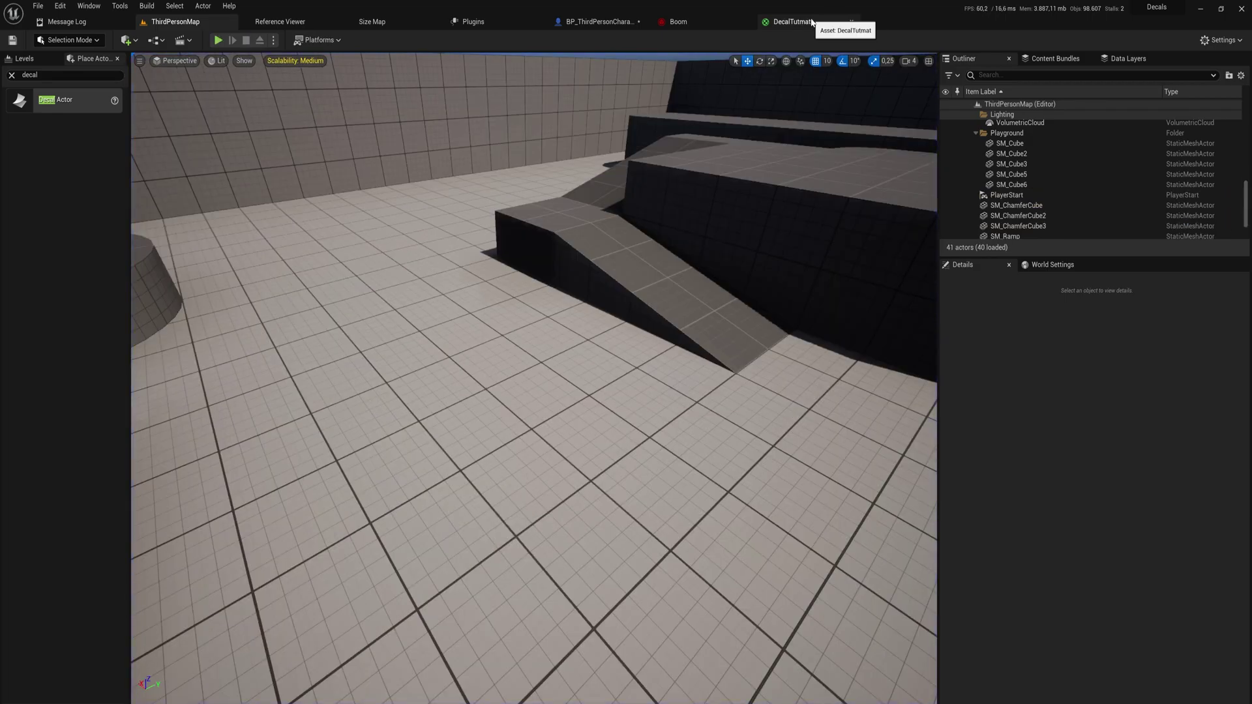
In BP_ThirdPersonCharacter's Event Graph, insert Line Trace By Channel between Debug Key F and Spawn System at Location, with Start fed by Get Actor Location
{"action": "left_click", "coordinate": [599, 22]}
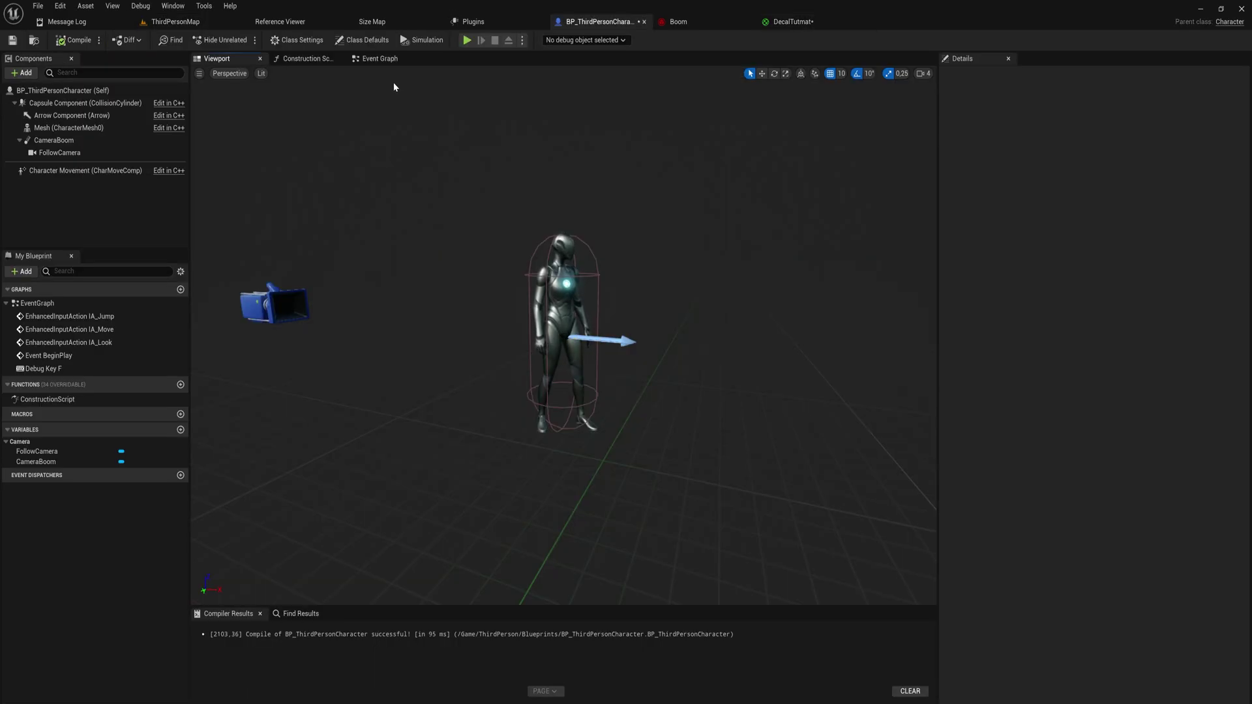
{"action": "left_click", "coordinate": [385, 58]}
{"action": "right_click_drag", "start_coordinate": [545, 449], "coordinate": [939, 556]}
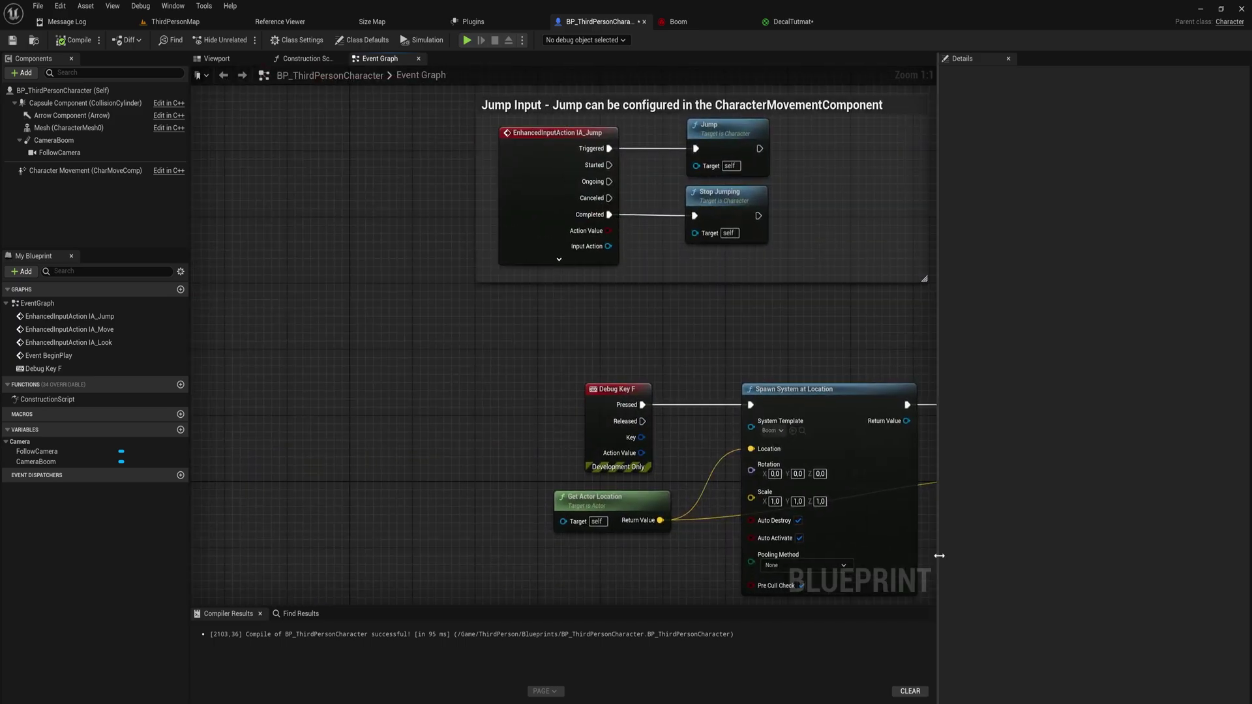
{"action": "left_click_drag", "start_coordinate": [617, 383], "coordinate": [260, 377]}
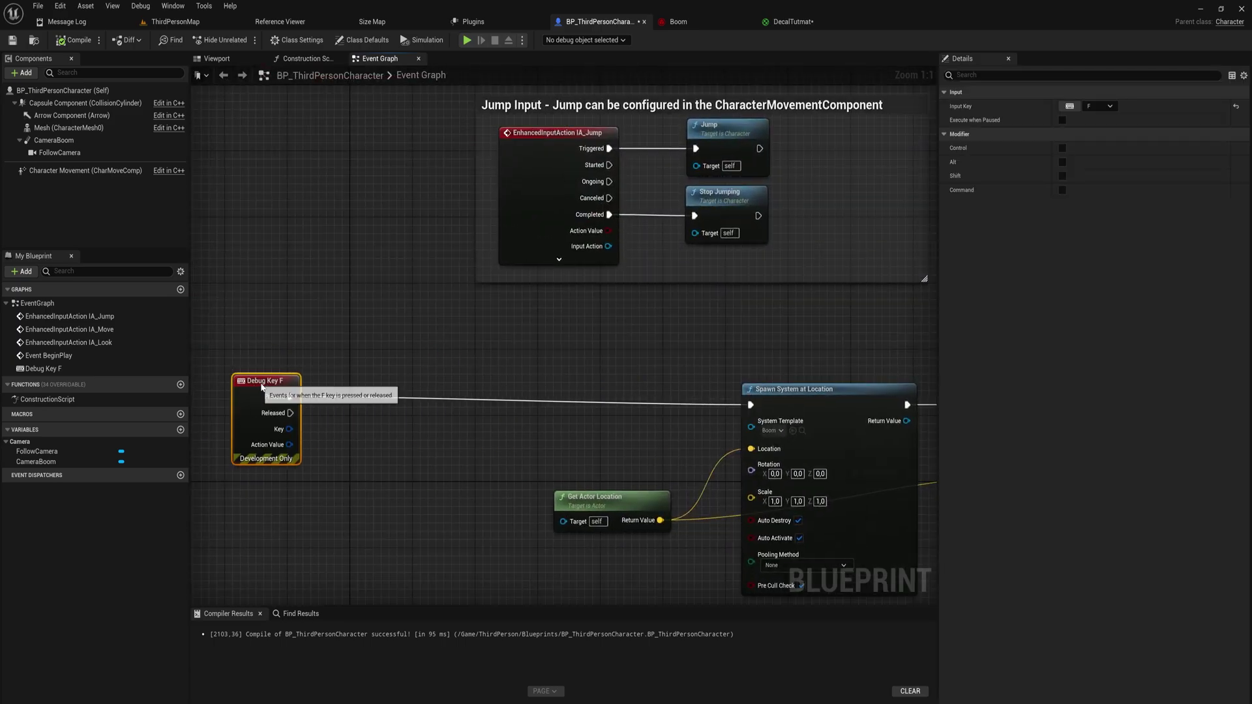
{"action": "right_click_drag", "start_coordinate": [309, 413], "coordinate": [424, 399]}
{"action": "left_click_drag", "start_coordinate": [406, 383], "coordinate": [462, 392]}
{"action": "type", "text": "line trace by"}
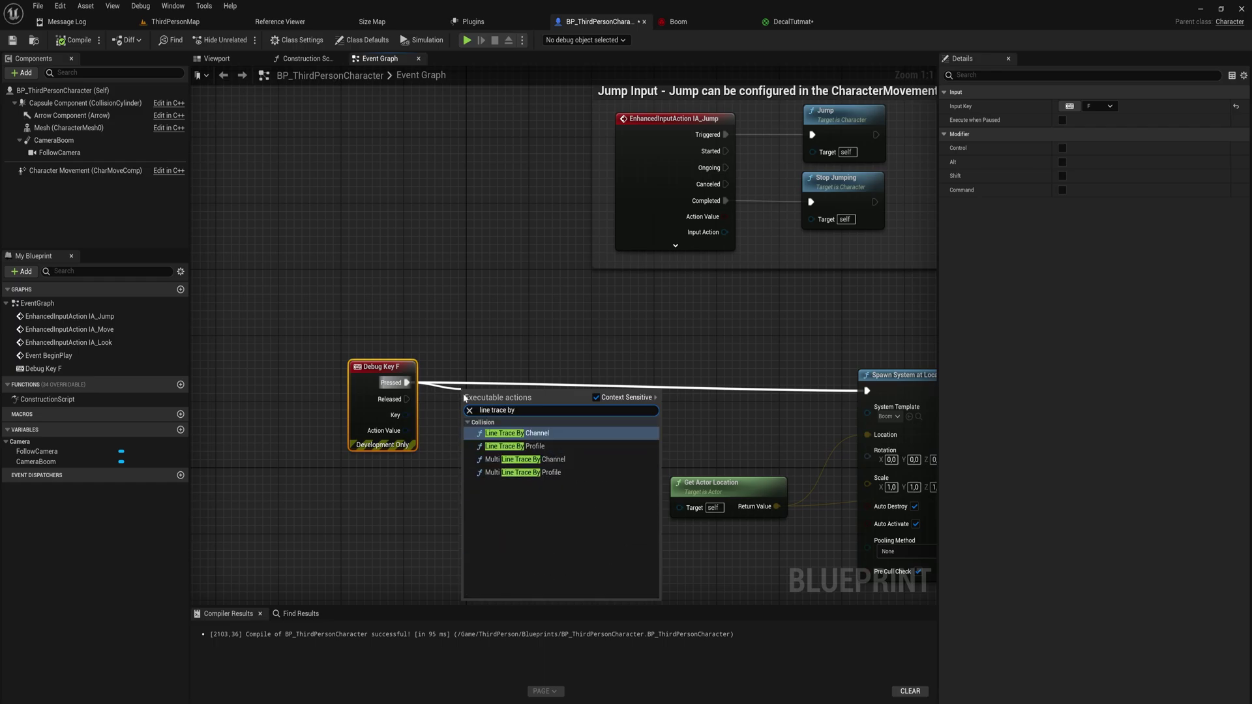
{"action": "key", "text": "Return"}
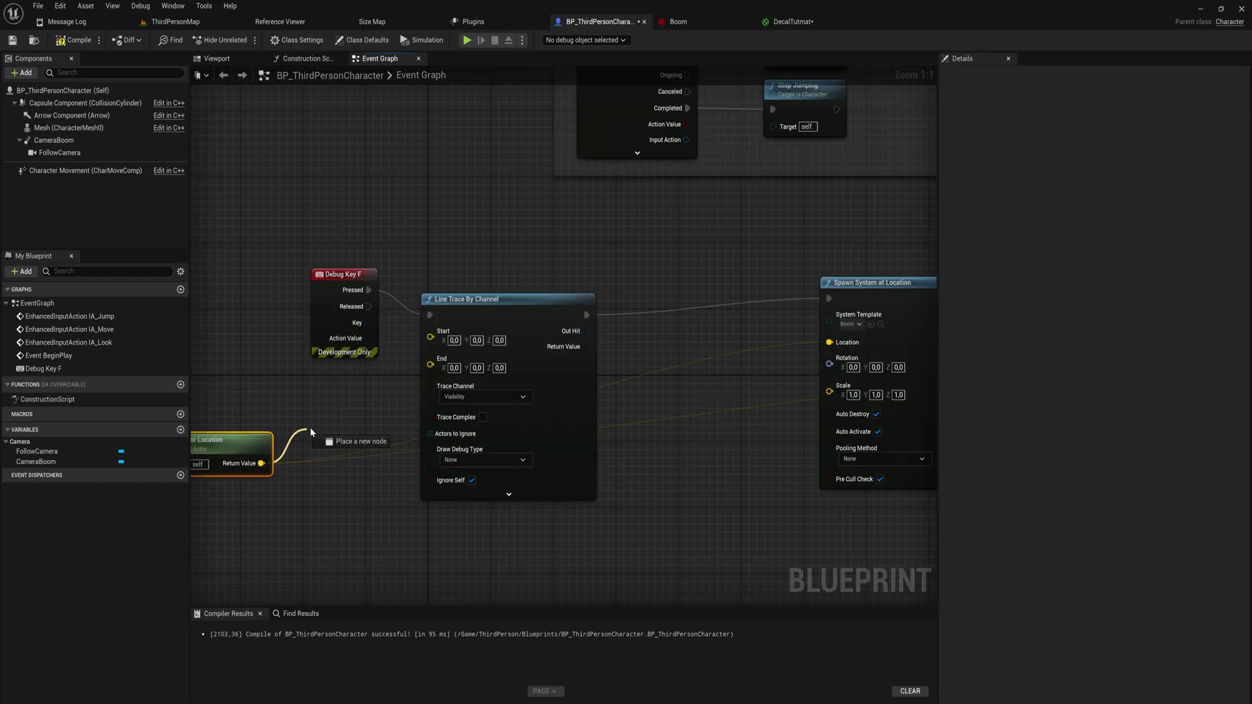
{"action": "left_click_drag", "start_coordinate": [330, 439], "coordinate": [551, 266]}
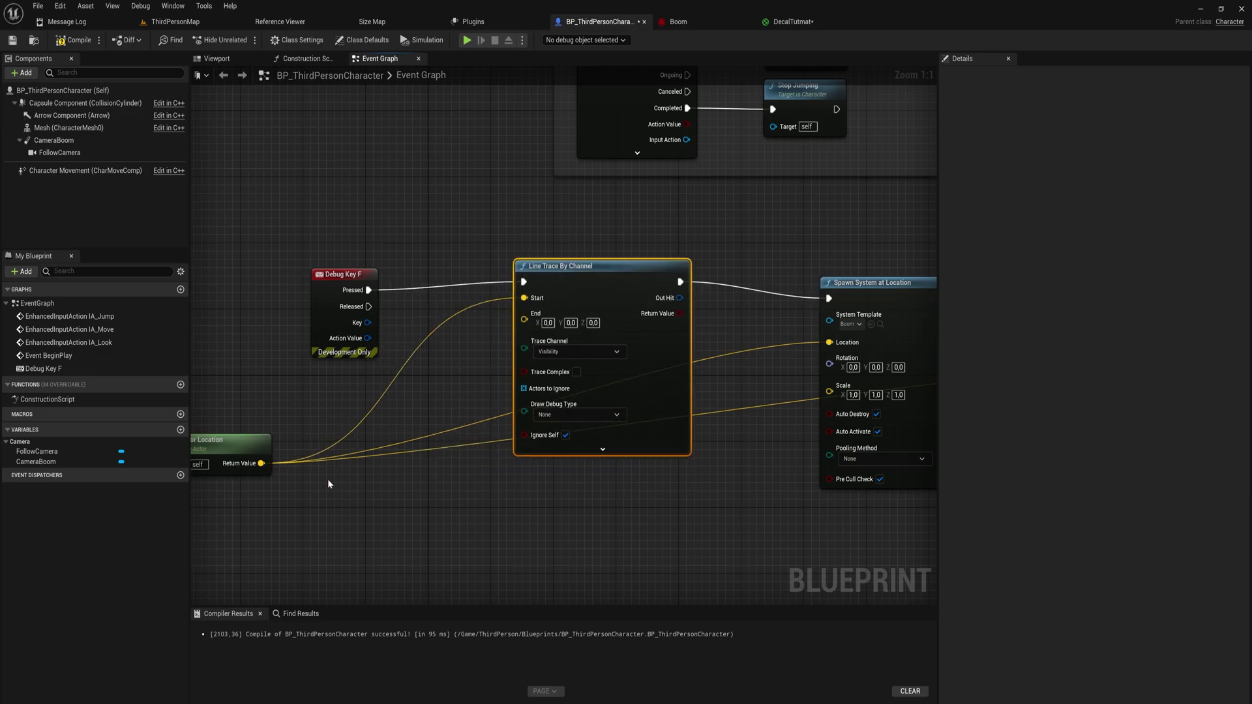
Add a vector to the Get Actor Location result, supplied by a Multiply node whose first input has Z set to -1
{"action": "right_click_drag", "start_coordinate": [336, 468], "coordinate": [516, 423]}
{"action": "left_click_drag", "start_coordinate": [441, 419], "coordinate": [480, 445]}
{"action": "type", "text": "+"}
{"action": "key", "text": "Return"}
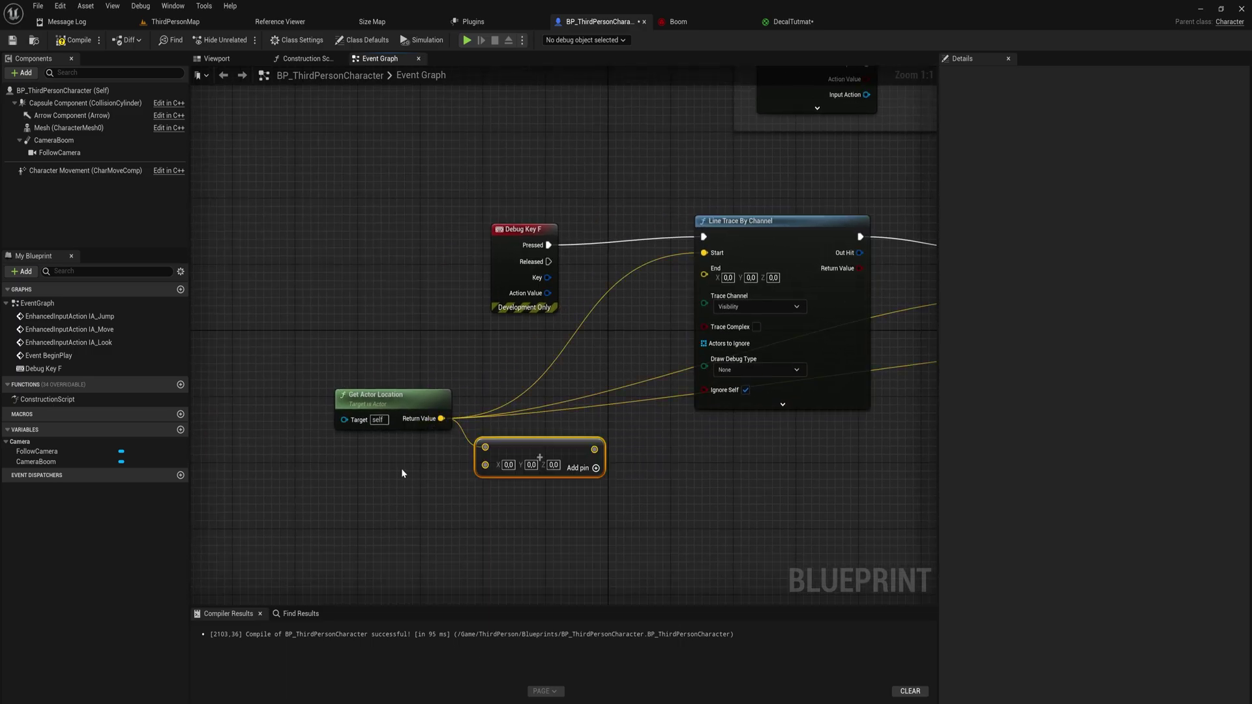
{"action": "left_click", "coordinate": [413, 483]}
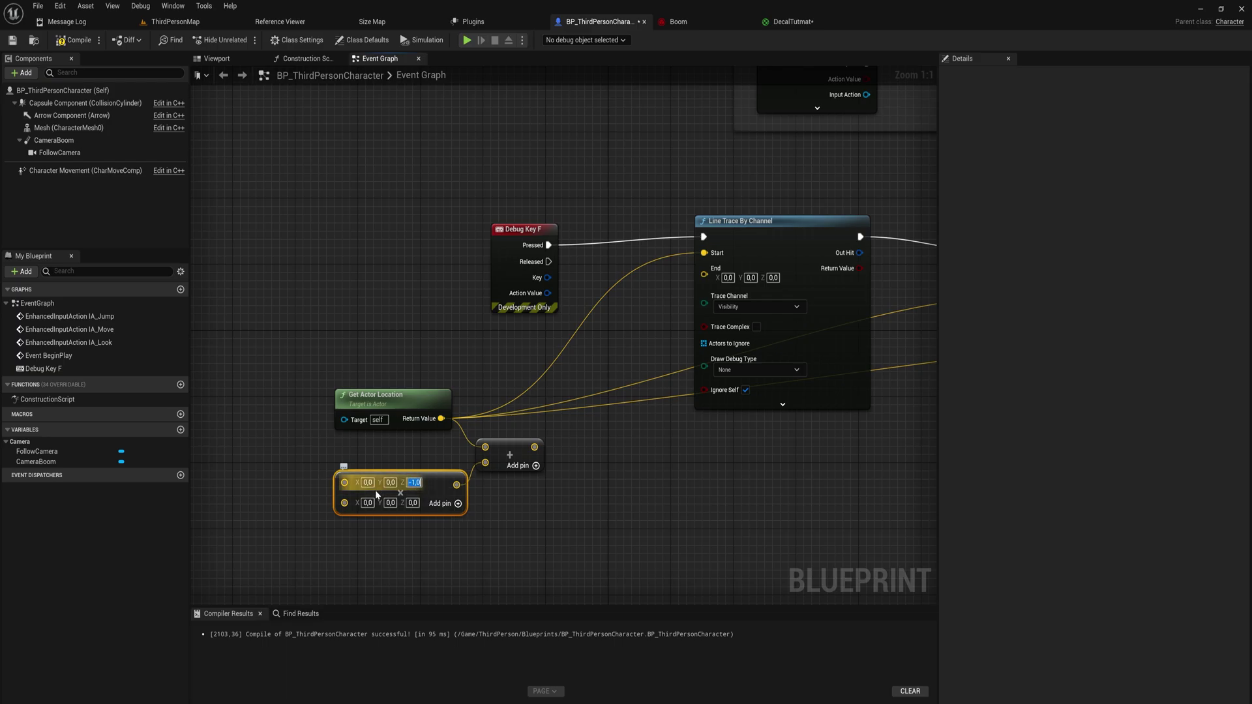
{"action": "key", "text": "Return"}
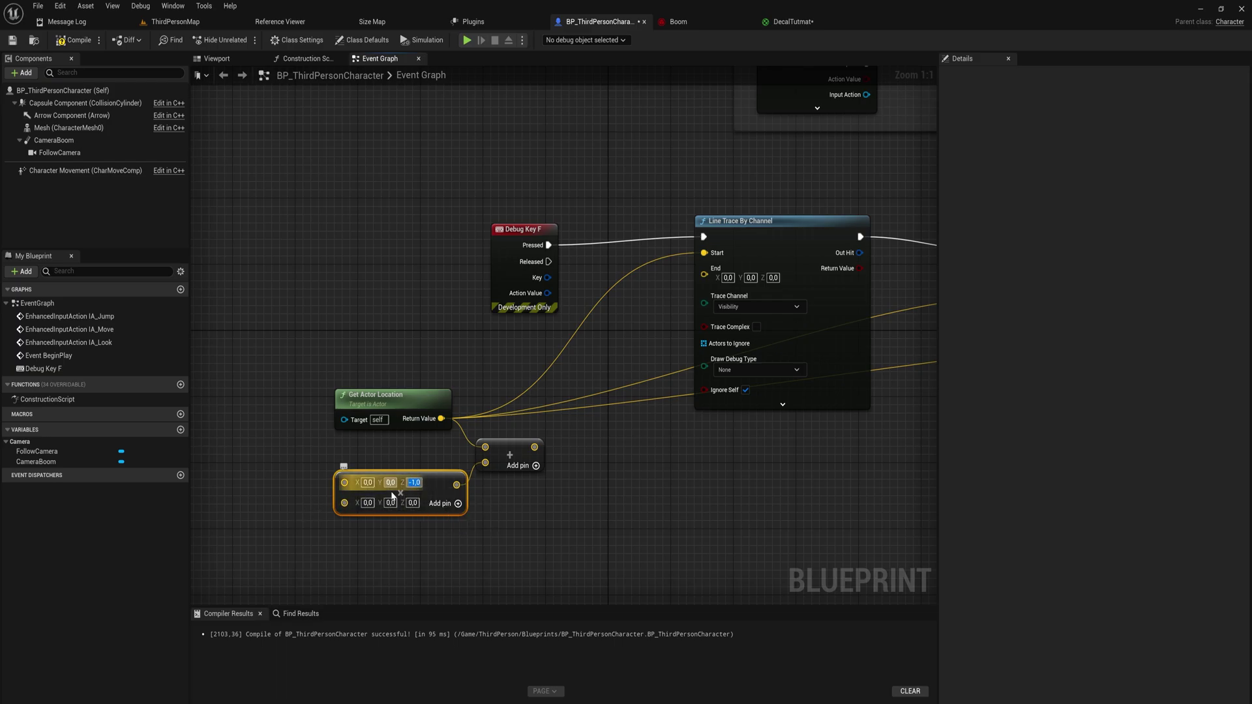
Convert the Multiply node's second input to a single-precision float of 500, compile, and connect the Add result to the line trace's End
{"action": "right_click", "coordinate": [345, 504]}
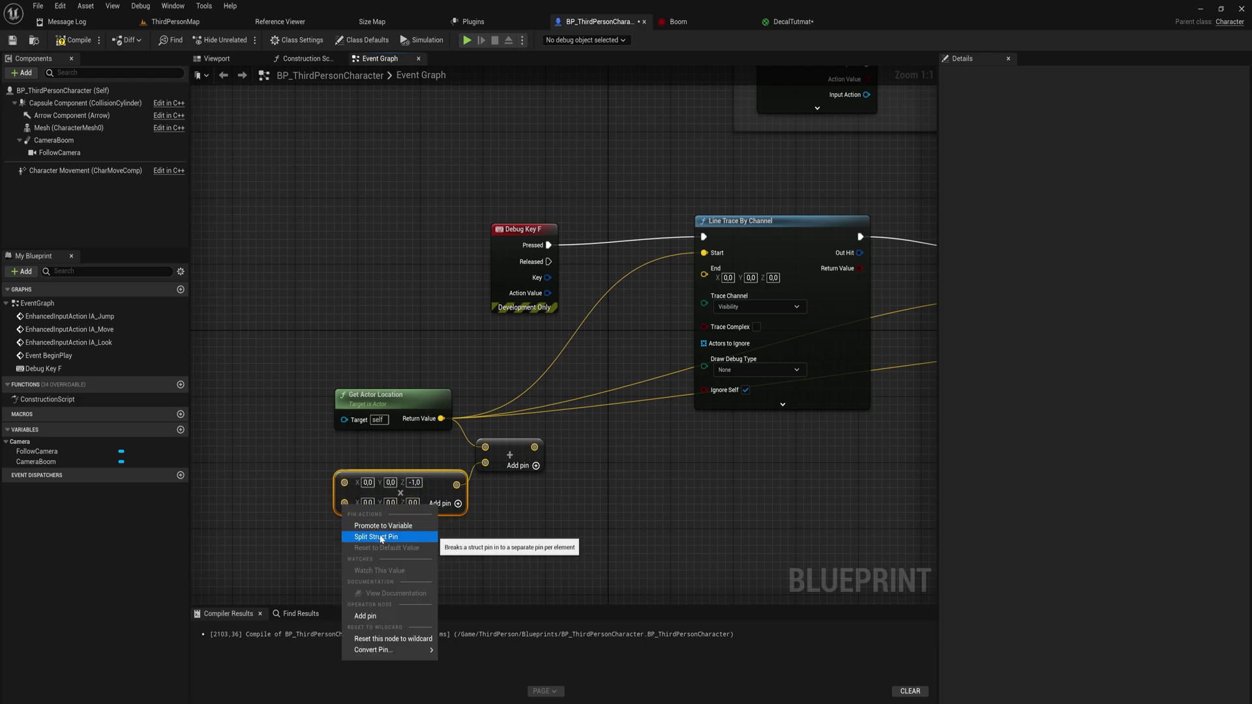
{"action": "mouse_move", "coordinate": [408, 656]}
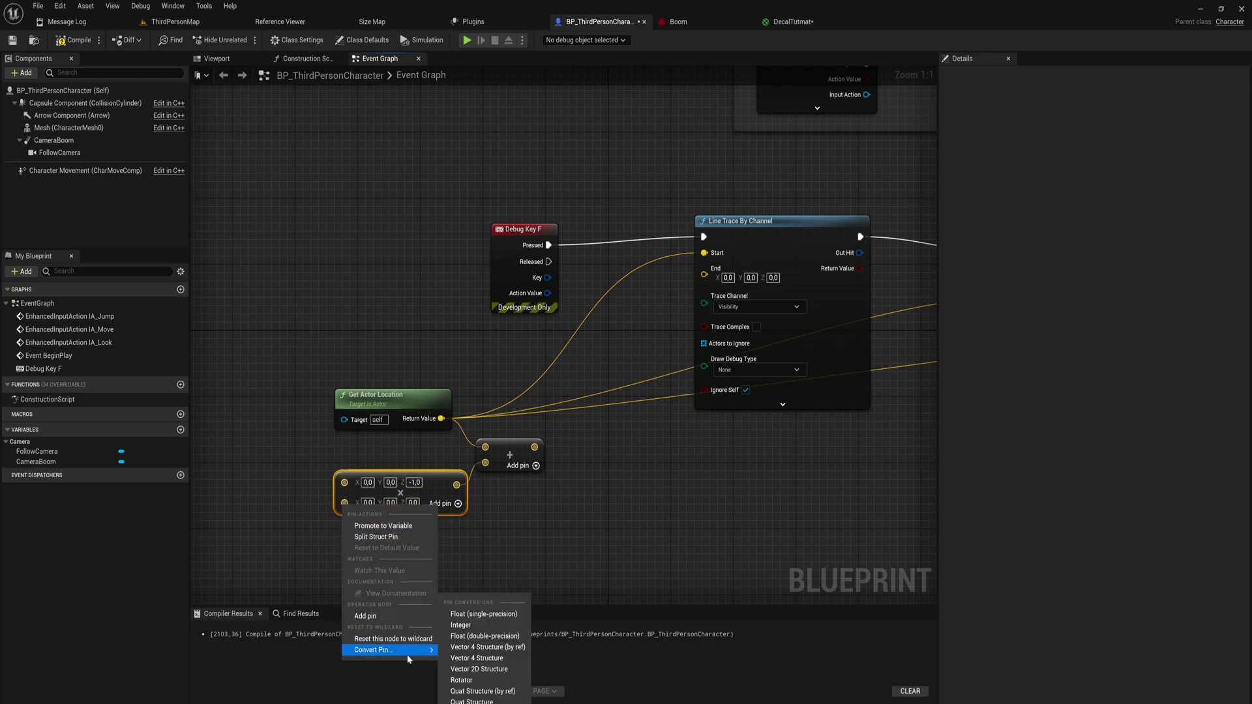
{"action": "left_click", "coordinate": [484, 614]}
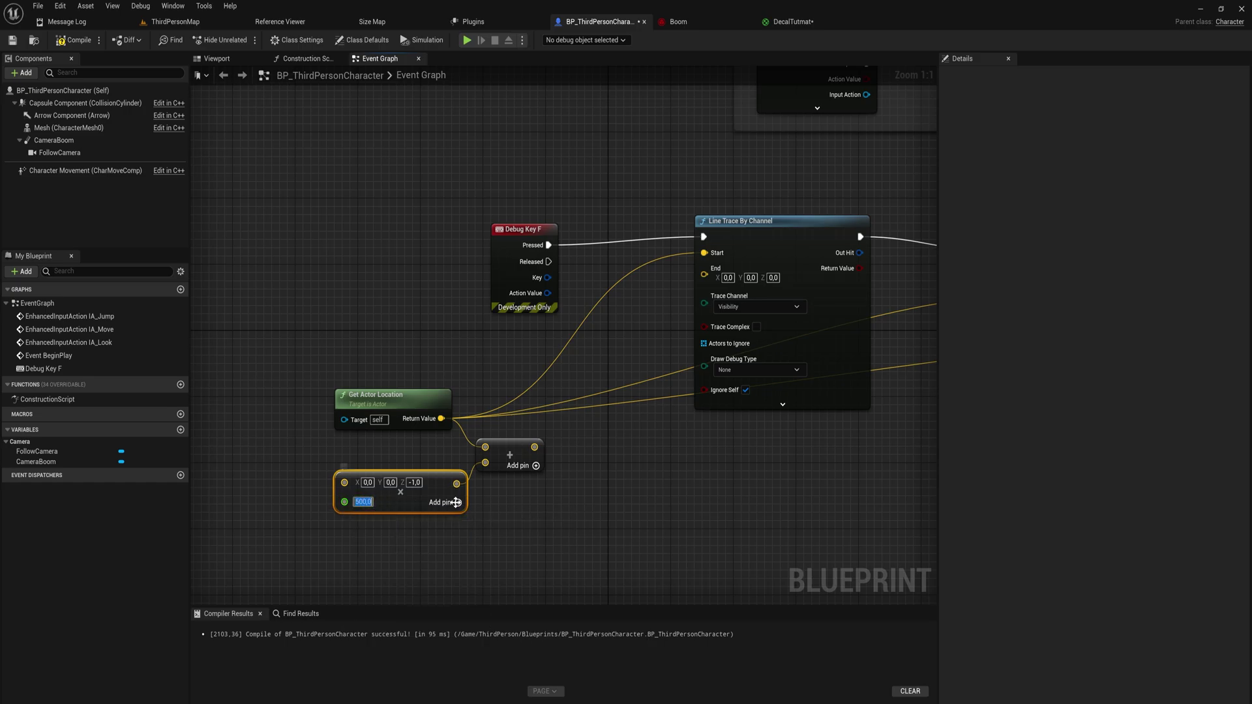
{"action": "key", "text": "F7"}
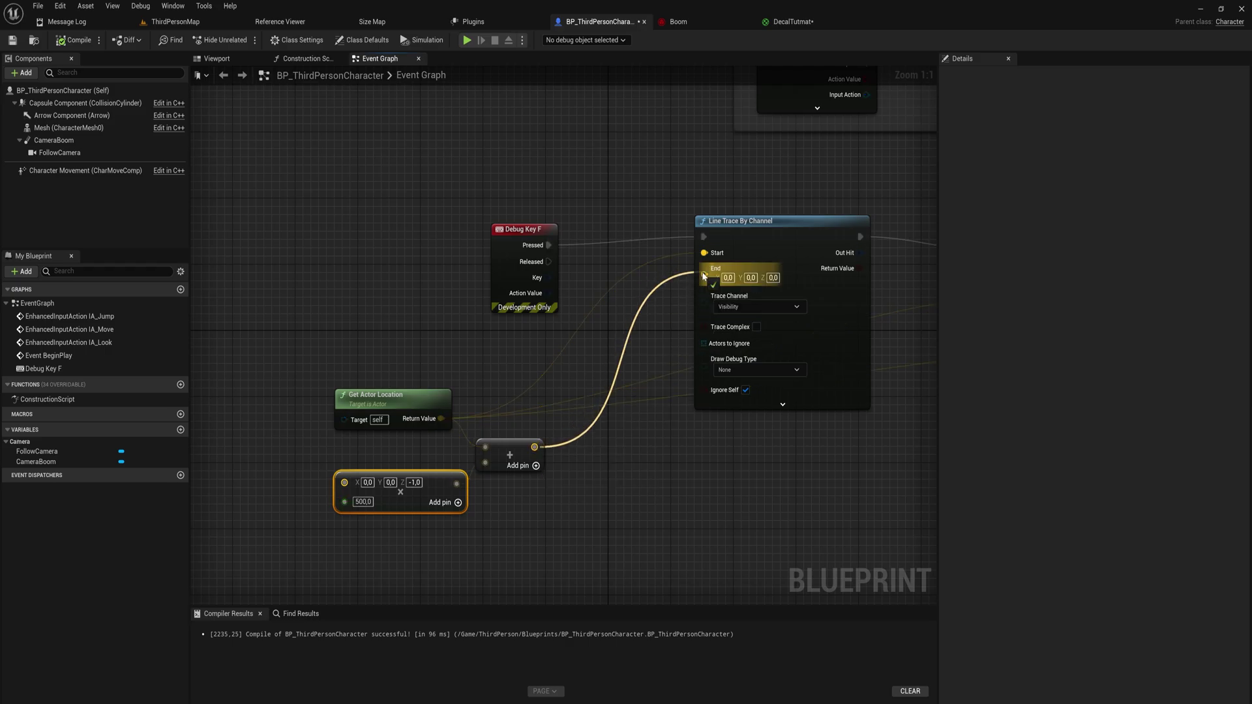
{"action": "left_click_drag", "start_coordinate": [705, 275], "coordinate": [705, 276]}
Split the trace's Out Hit struct and feed Out Hit Location into the Location of both Spawn System at Location and Spawn Decal at Location
{"action": "right_click_drag", "start_coordinate": [802, 436], "coordinate": [605, 467]}
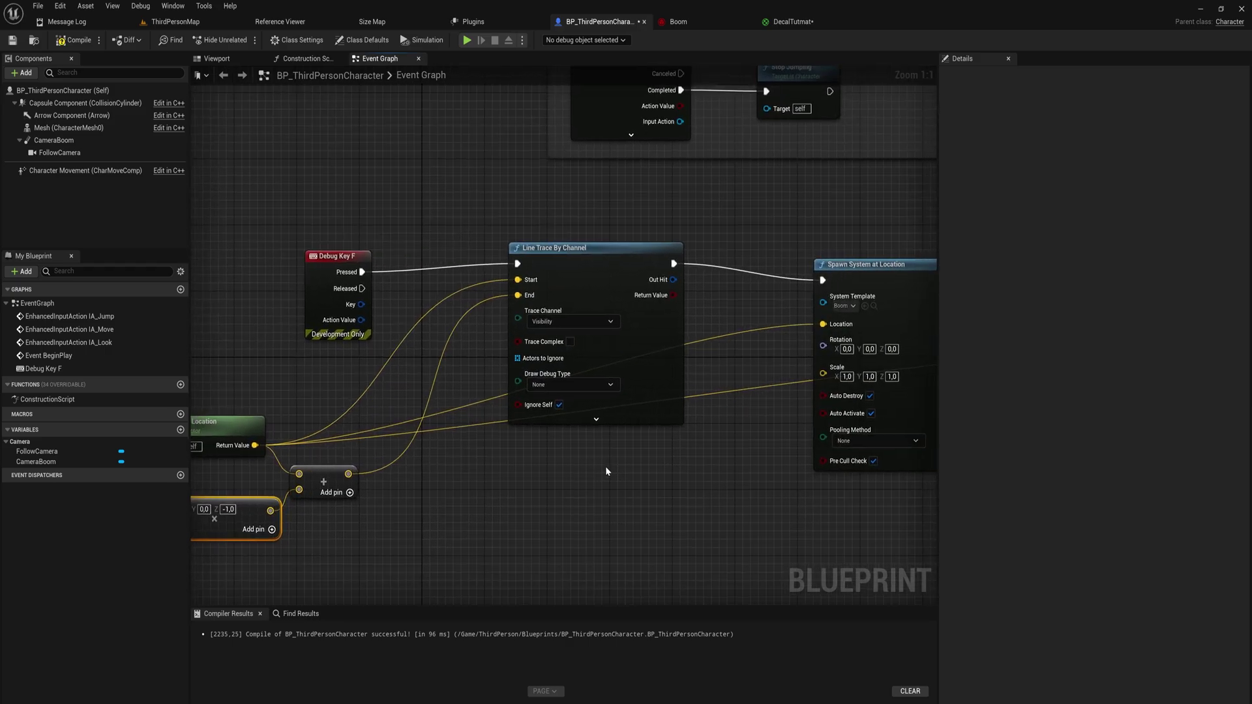
{"action": "right_click", "coordinate": [673, 285]}
{"action": "left_click", "coordinate": [703, 315]}
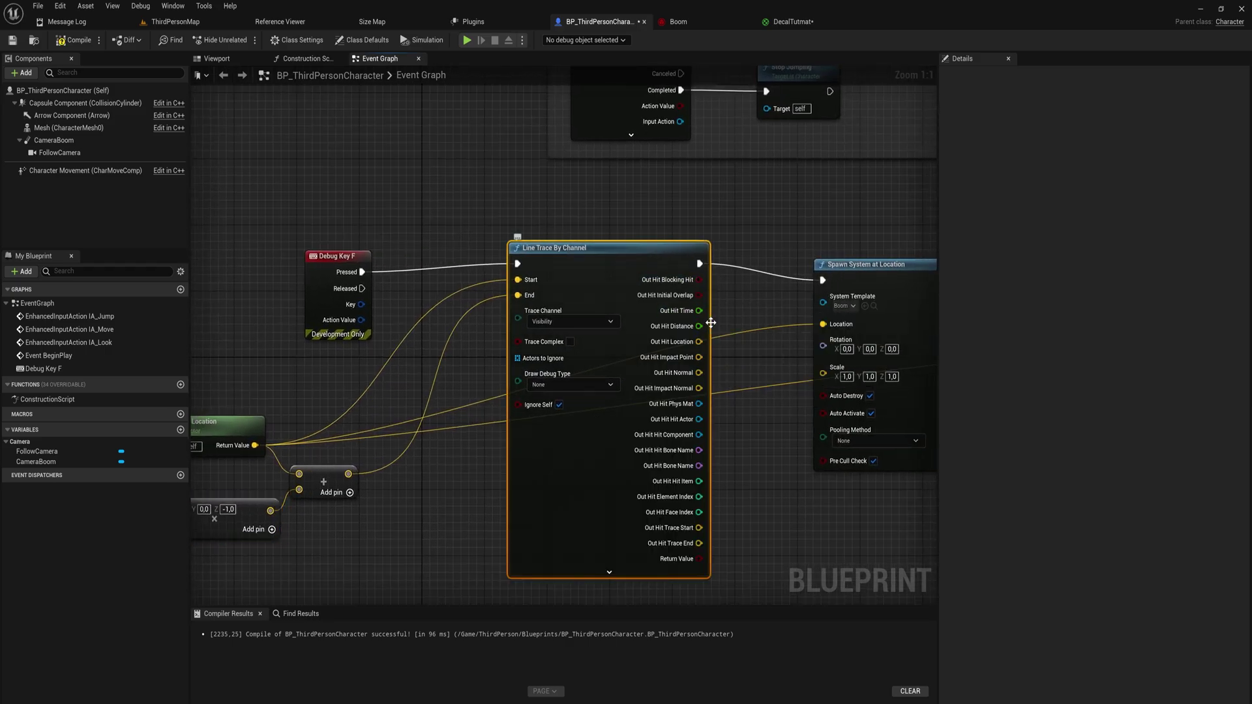
{"action": "right_click_drag", "start_coordinate": [711, 322], "coordinate": [572, 307]}
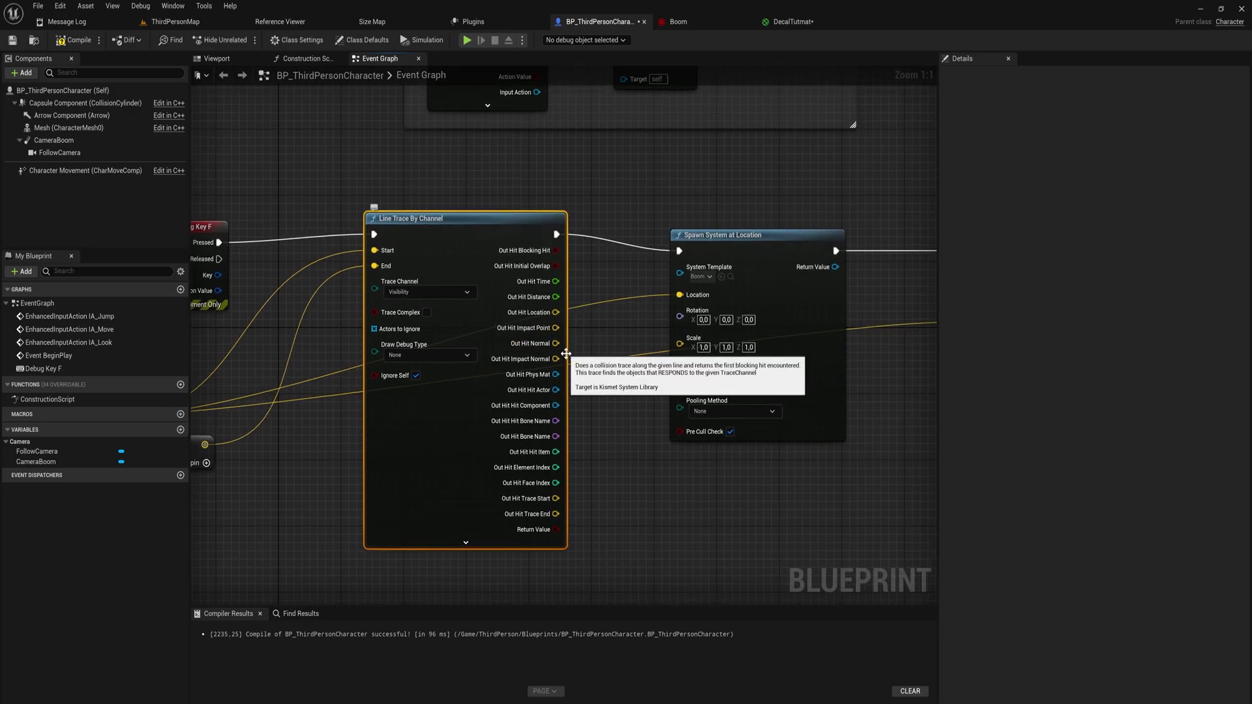
{"action": "left_click_drag", "start_coordinate": [556, 312], "coordinate": [696, 299]}
{"action": "left_click_drag", "start_coordinate": [554, 314], "coordinate": [806, 325]}
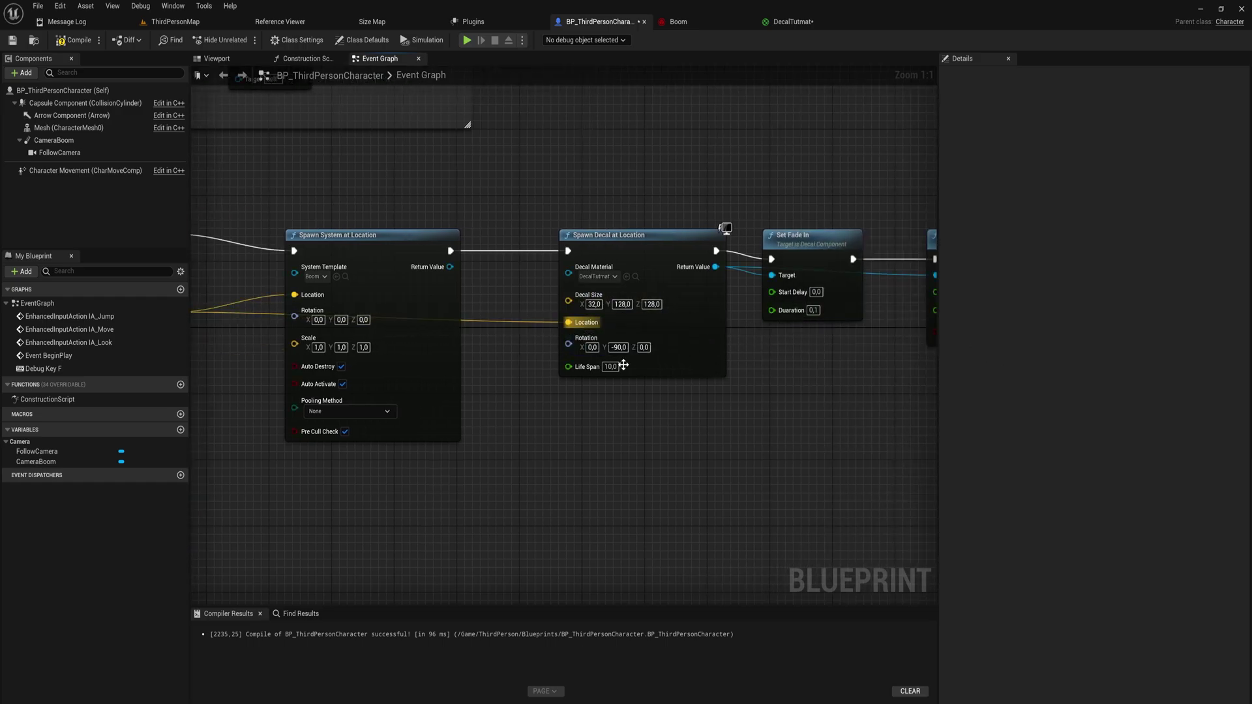
{"action": "right_click_drag", "start_coordinate": [830, 468], "coordinate": [414, 424]}
Play-test ThirdPersonMap, spawning the crack decal on the open floor and examining it from around the character
{"action": "key", "text": "alt+p"}
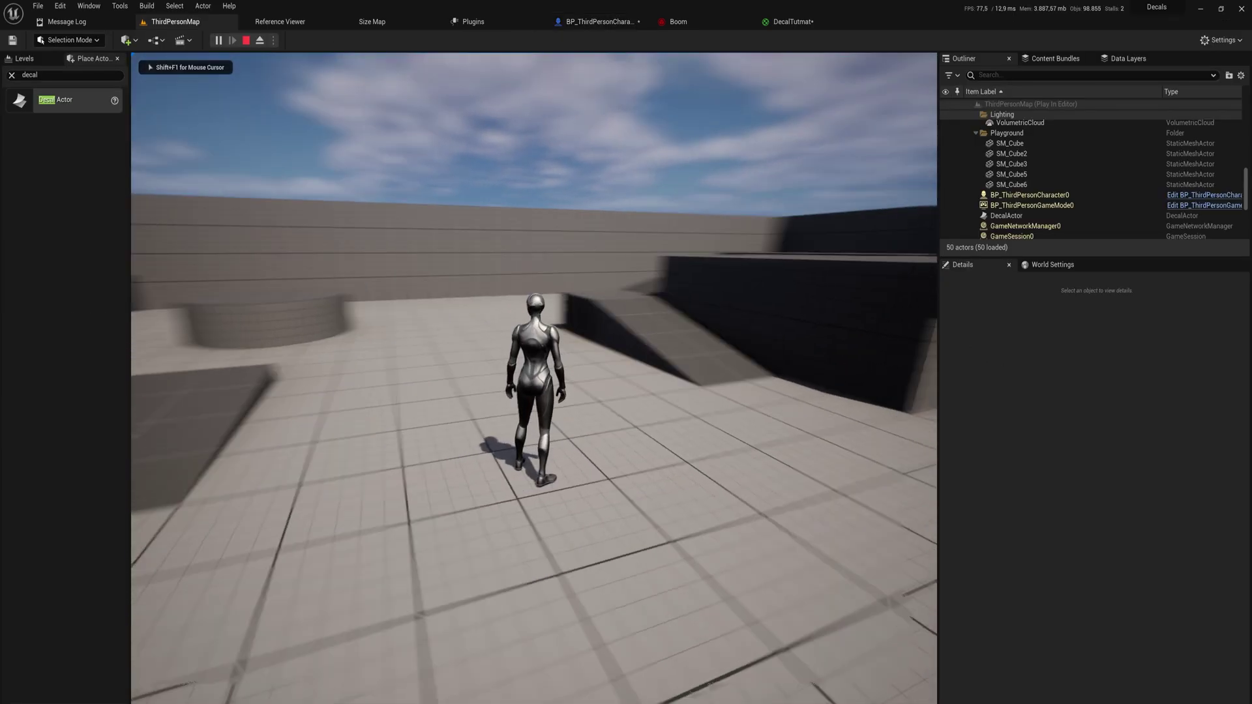
{"action": "key", "text": "e"}
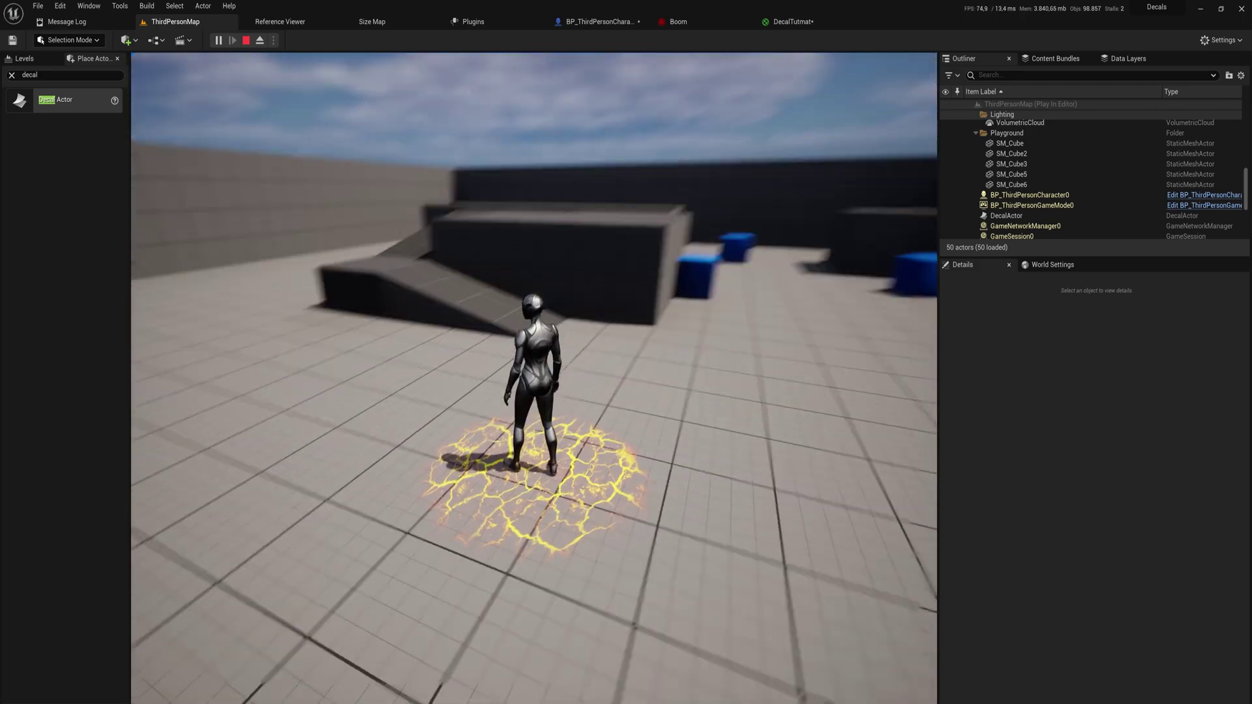
{"action": "key", "text": "w"}
{"action": "key", "text": "s"}
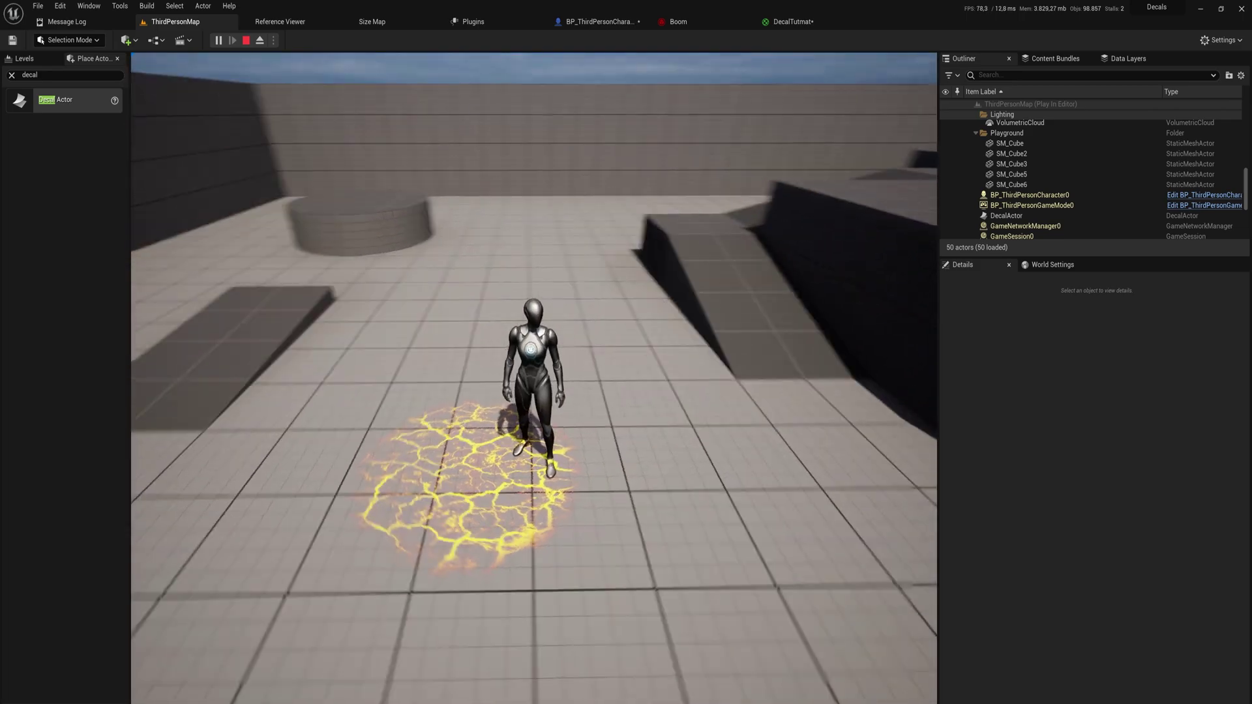
{"action": "key", "text": "a"}
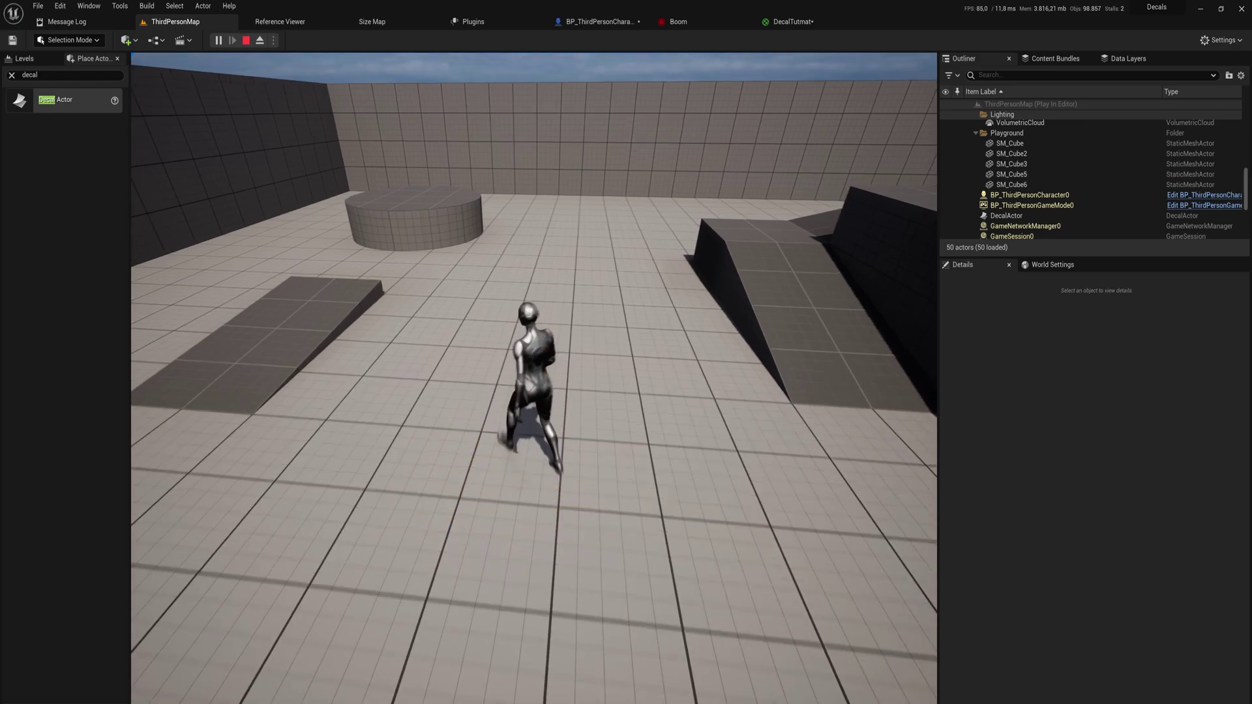
Move the character onto the raised ramp block, spawn the decal near its edge to check how it projects, and end the play session
{"action": "key", "text": "w"}
{"action": "key", "text": "space"}
{"action": "key", "text": "d"}
{"action": "key", "text": "s"}
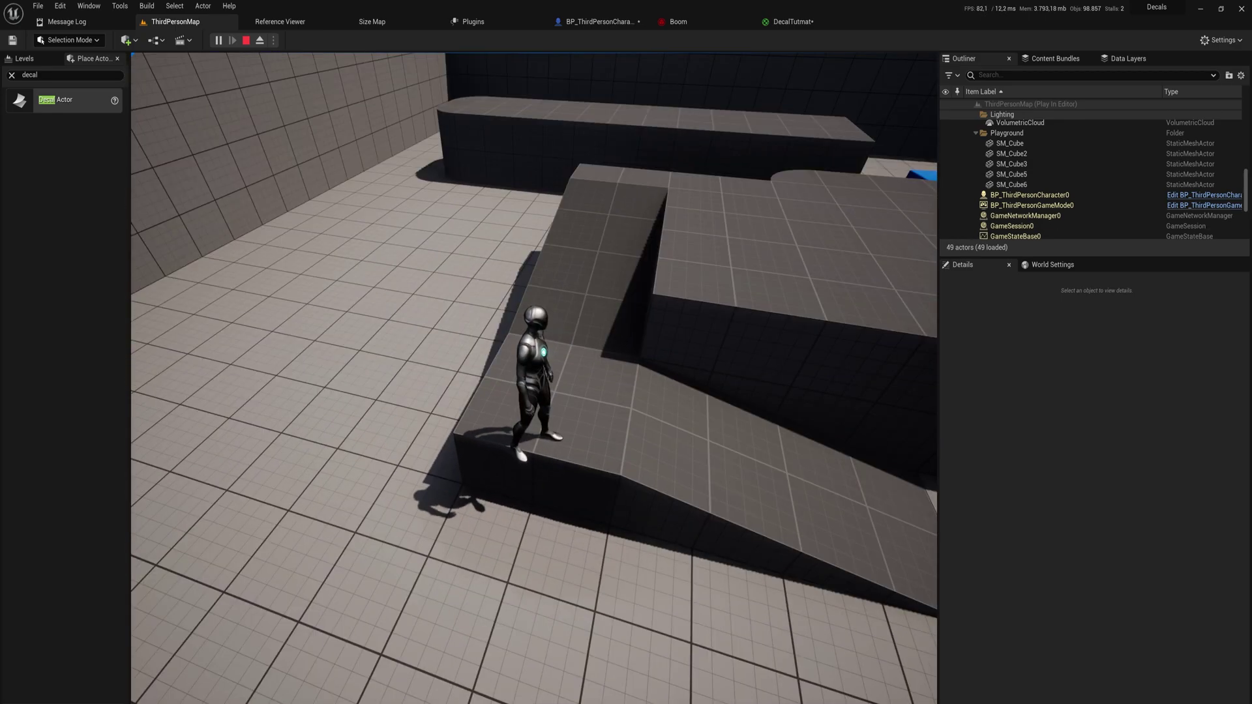
{"action": "key", "text": "d"}
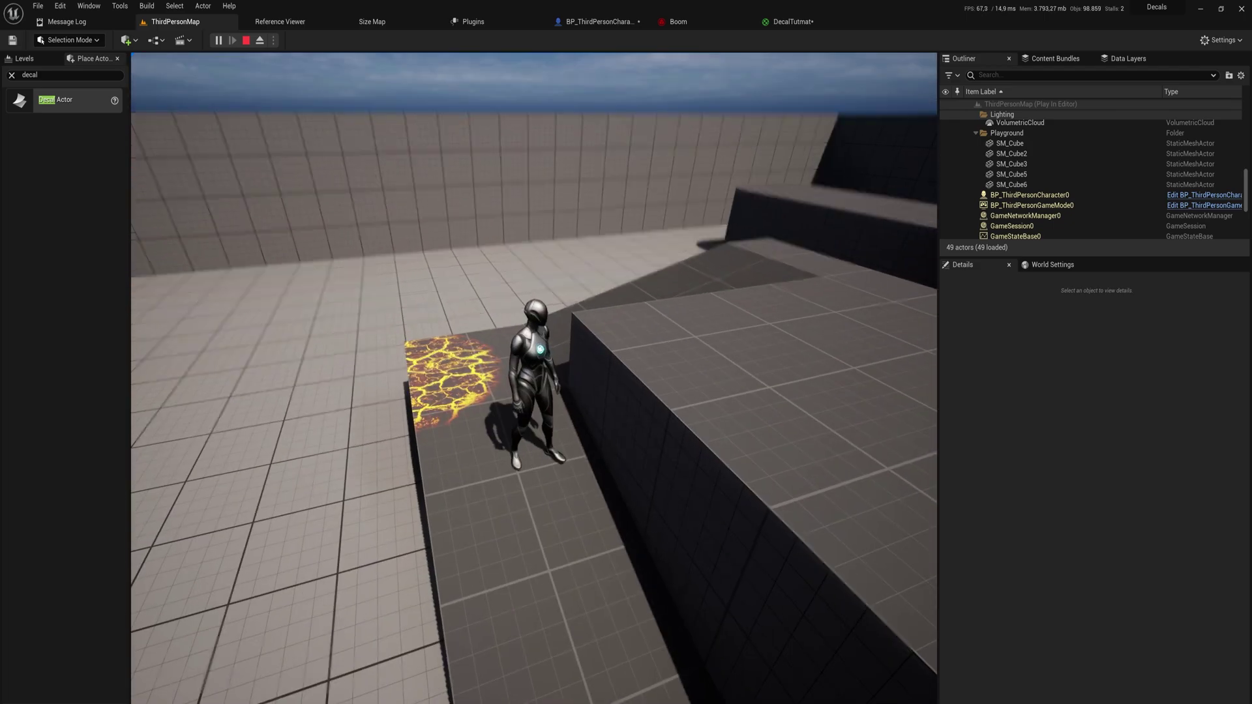
{"action": "key", "text": "w"}
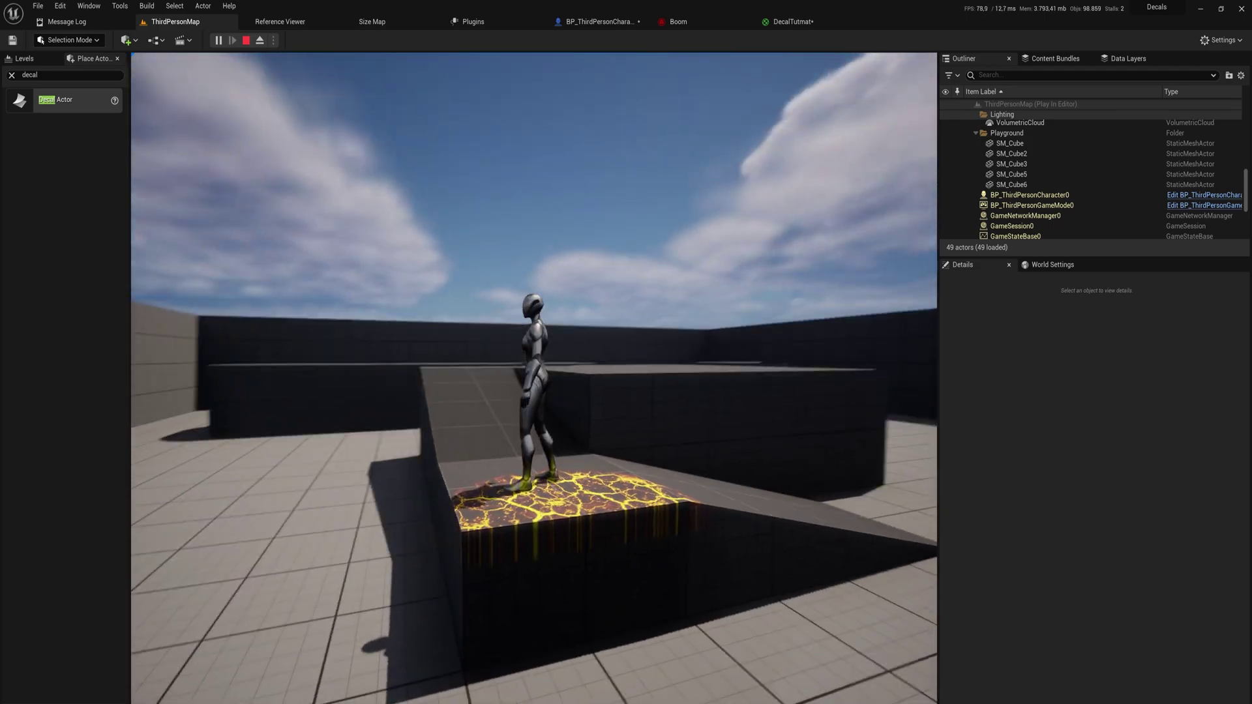
{"action": "key", "text": "w"}
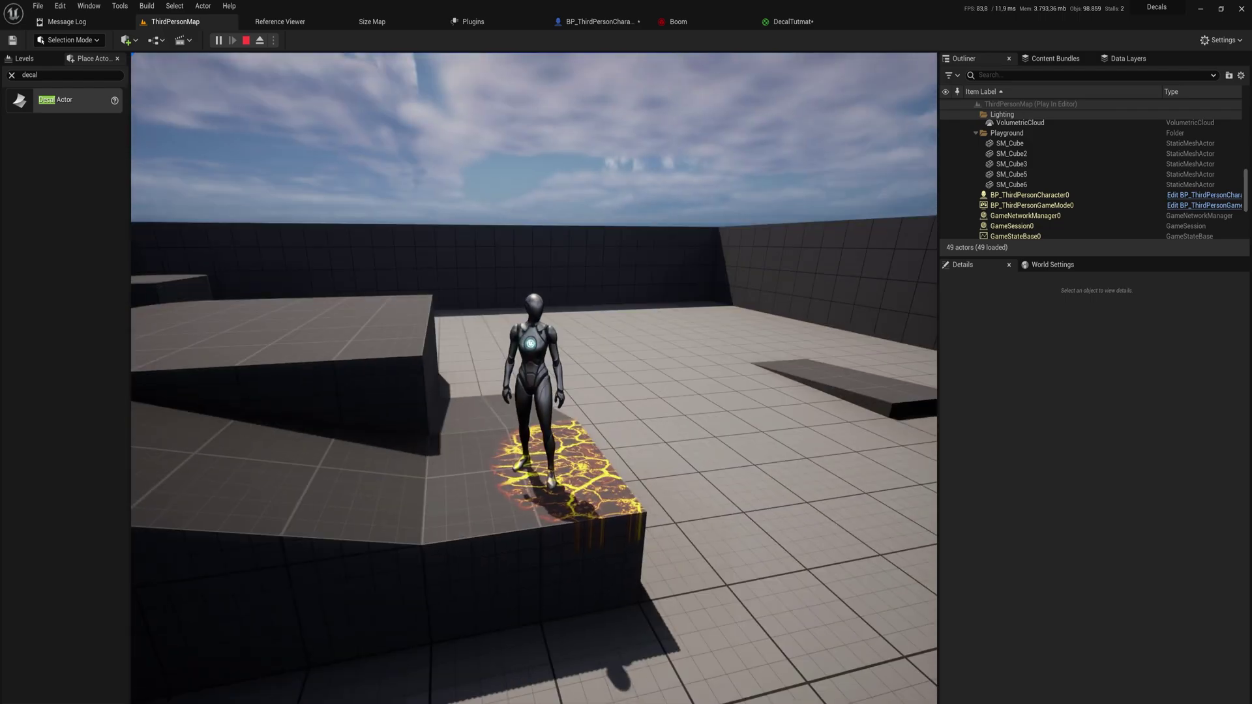
{"action": "key", "text": "w"}
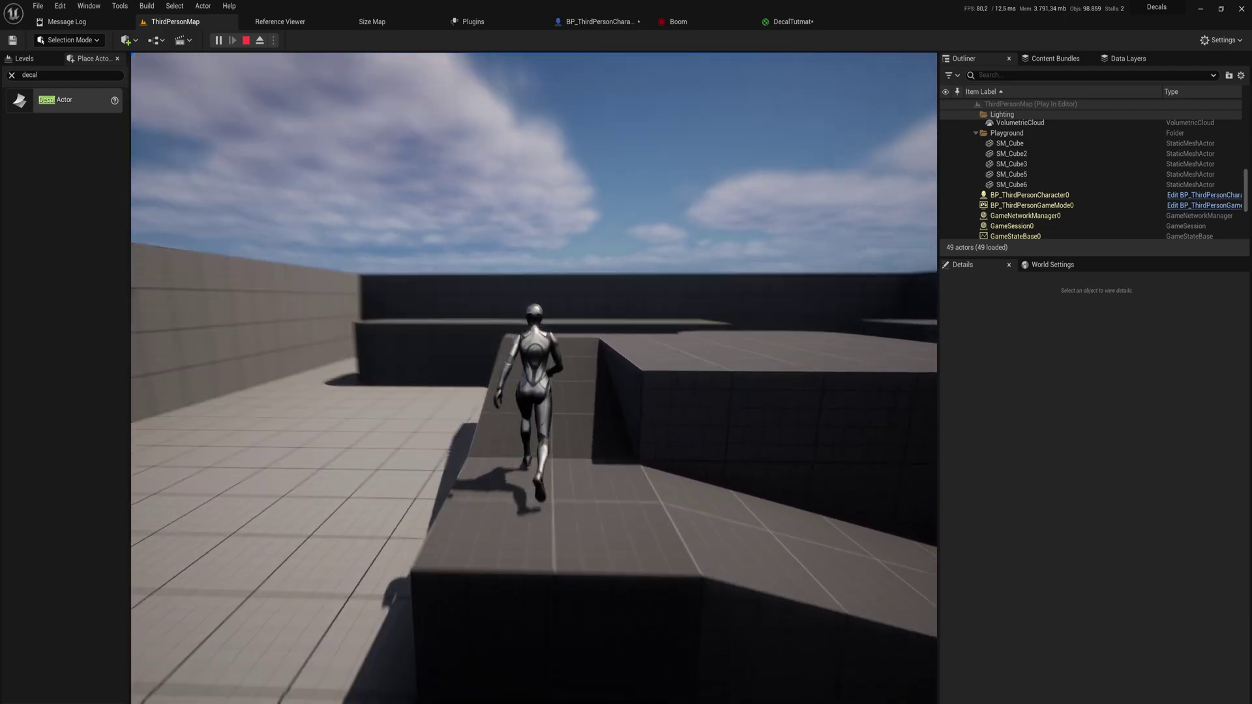
{"action": "key", "text": "d"}
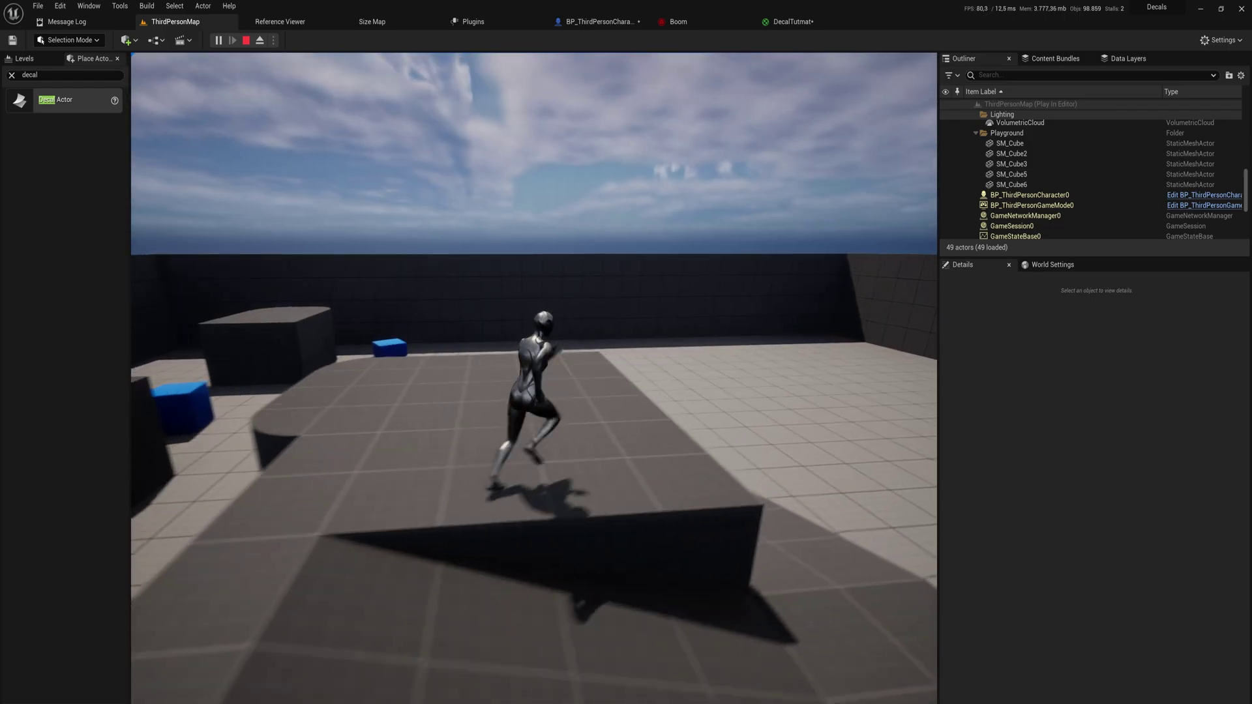
{"action": "key", "text": "s"}
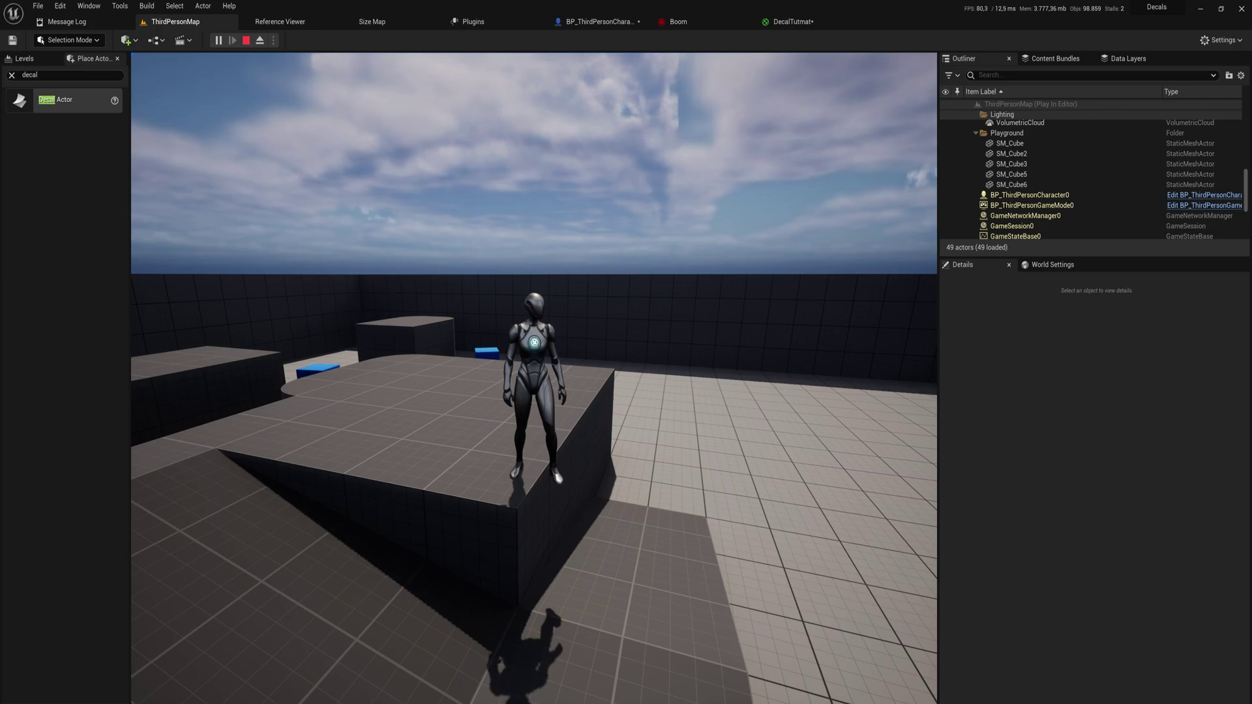
{"action": "key", "text": "Escape"}
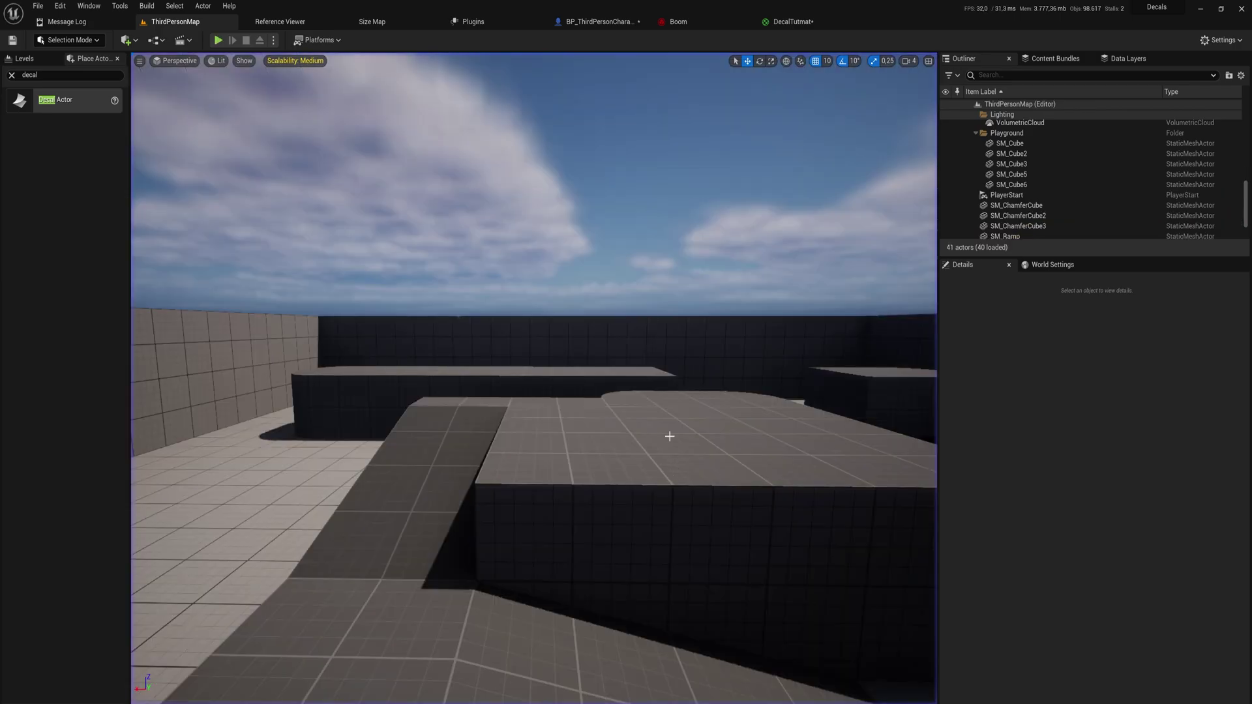
In BP_ThirdPersonCharacter, set the Decal Size X of Spawn Decal at Location to 5 and compile
{"action": "left_click", "coordinate": [613, 25]}
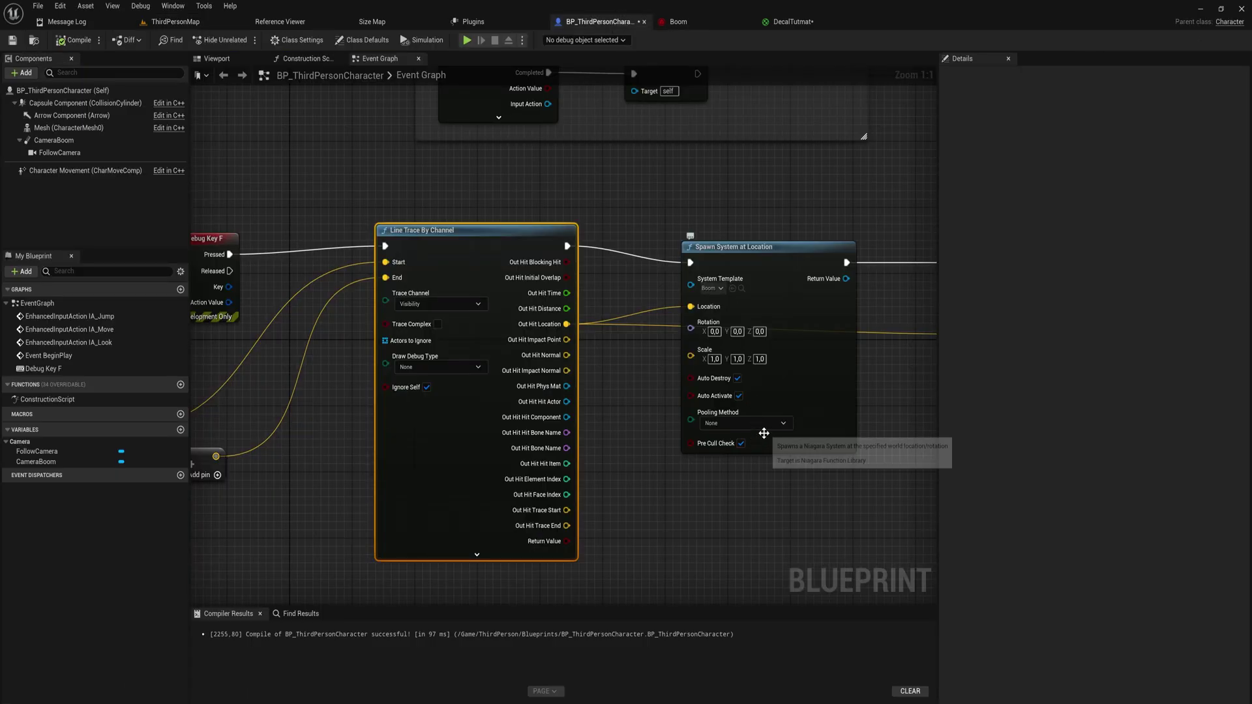
{"action": "right_click_drag", "start_coordinate": [849, 444], "coordinate": [428, 412]}
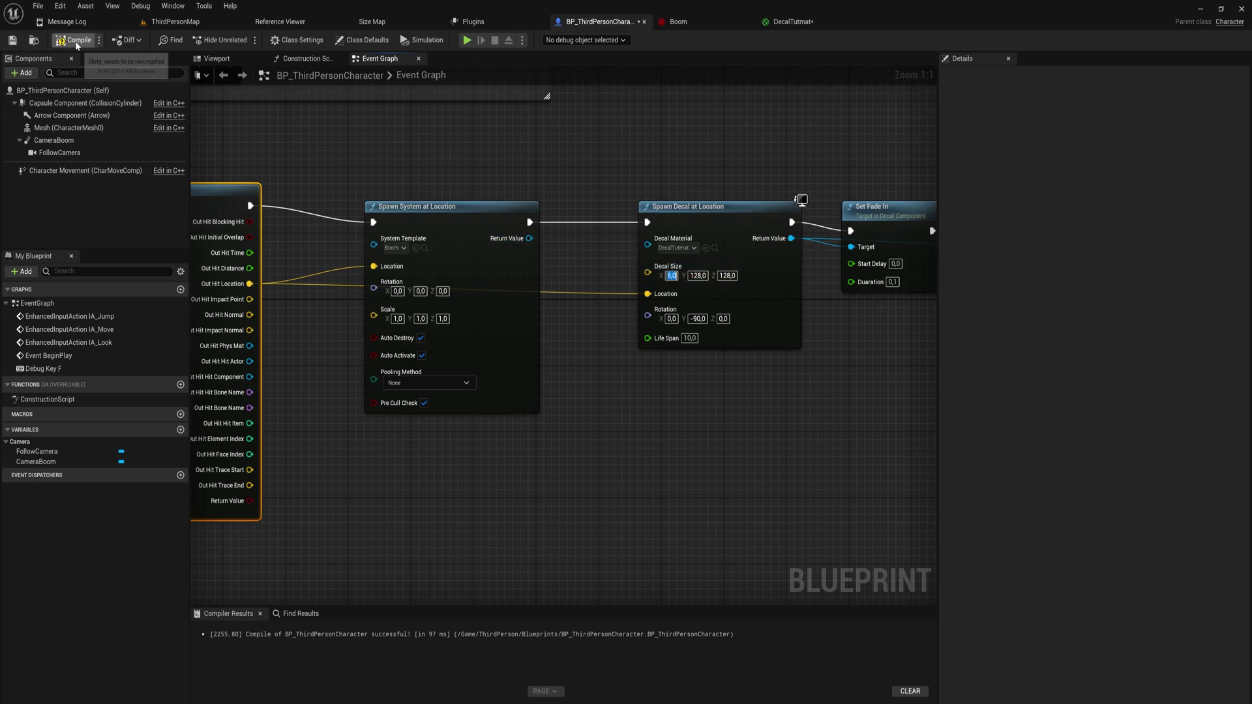
Play-test ThirdPersonMap, spawning the decal on the open floor and at the edge of the raised ramp block to check its projection
{"action": "left_click", "coordinate": [163, 22]}
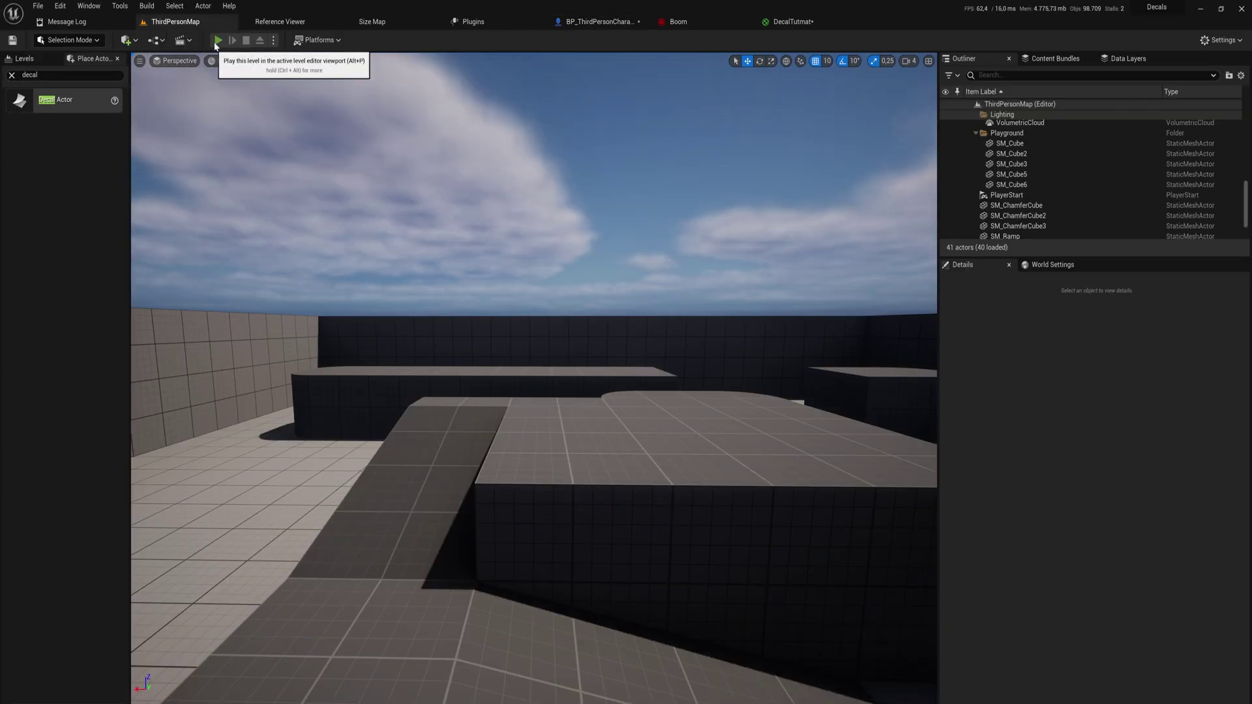
{"action": "left_click", "coordinate": [218, 41]}
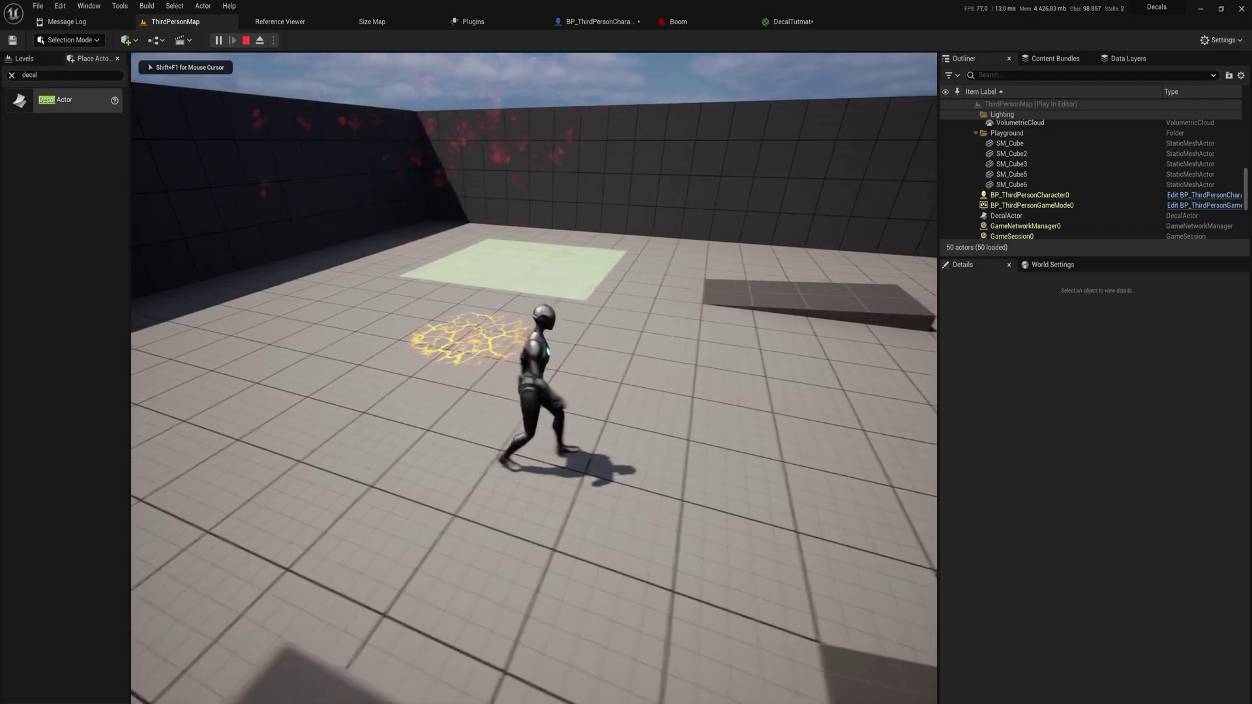
{"action": "key", "text": "w"}
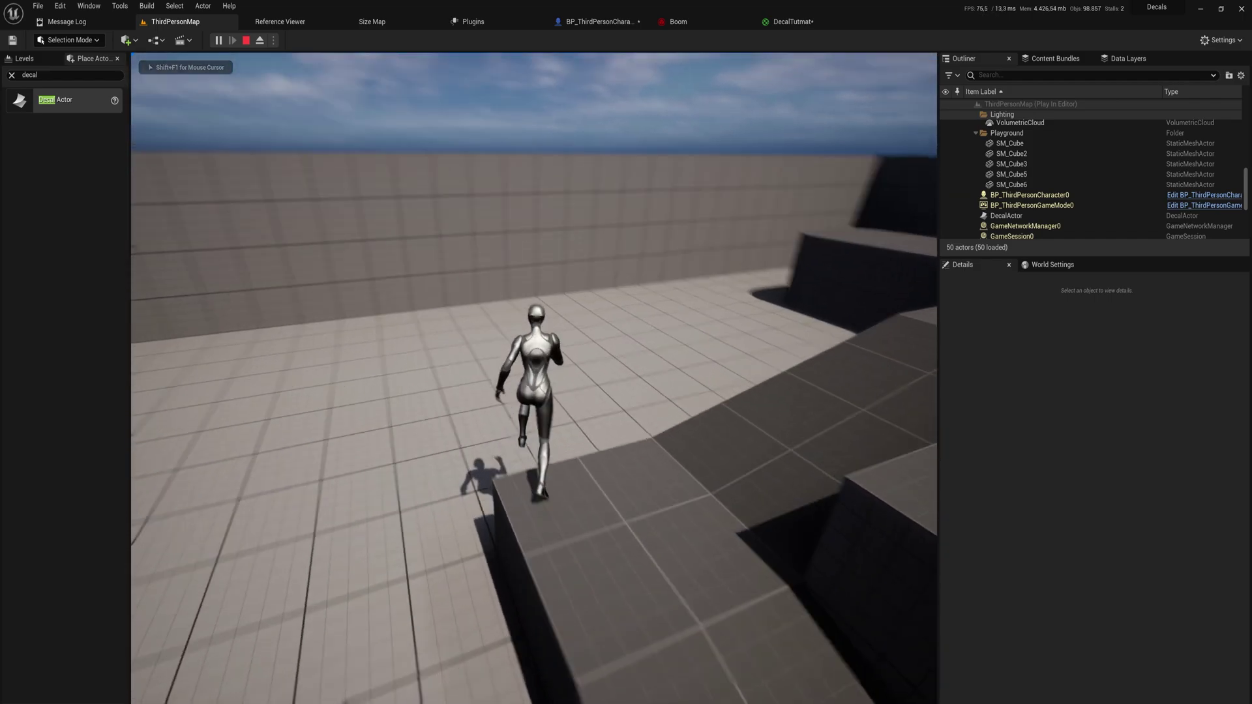
{"action": "key", "text": "d"}
{"action": "key", "text": "space"}
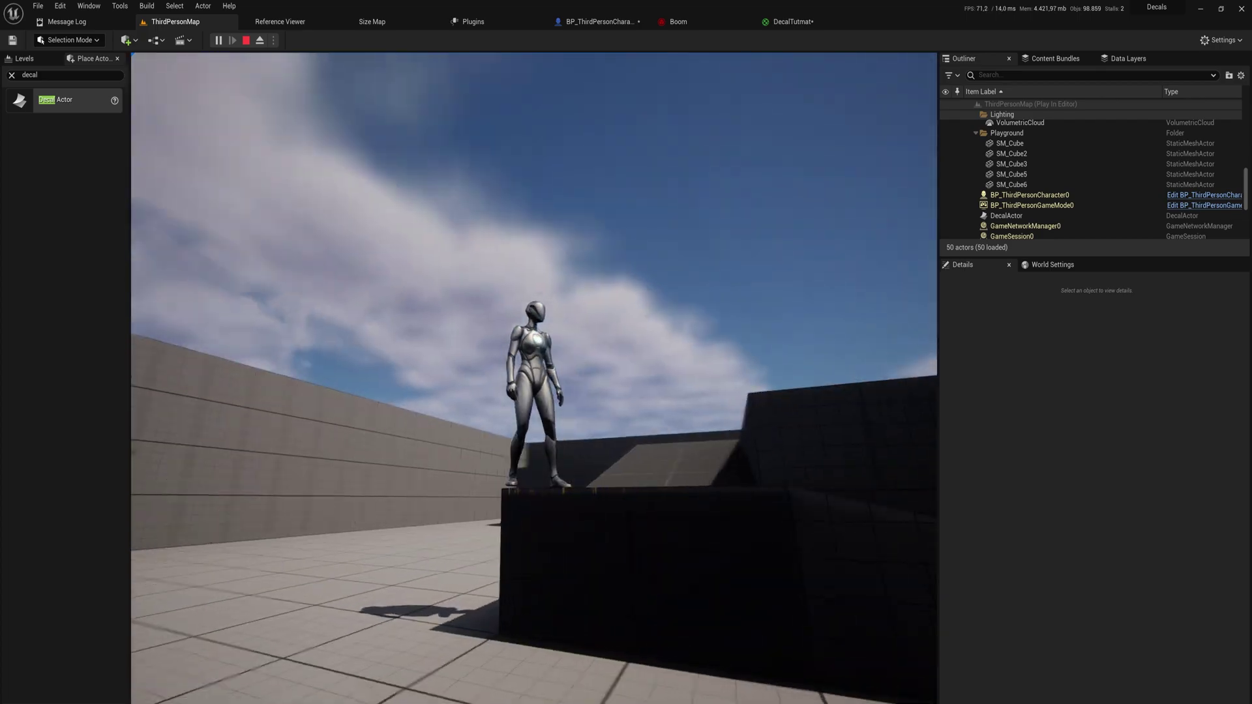
{"action": "key", "text": "w"}
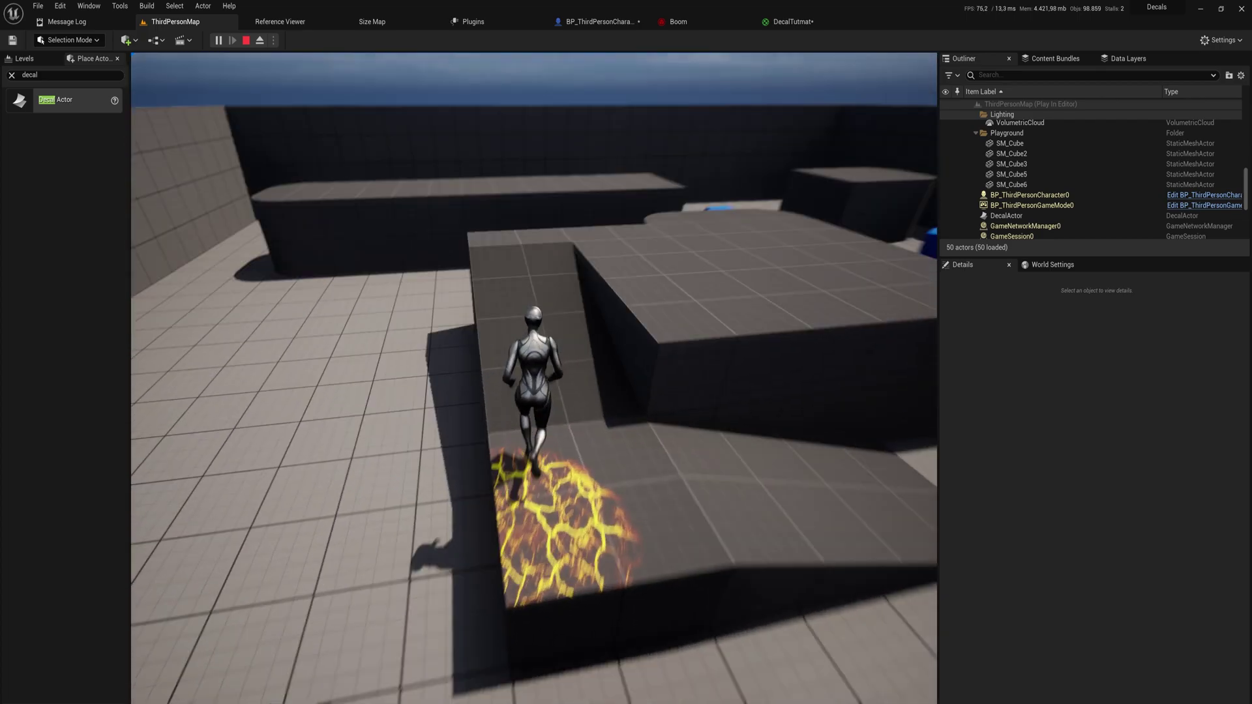
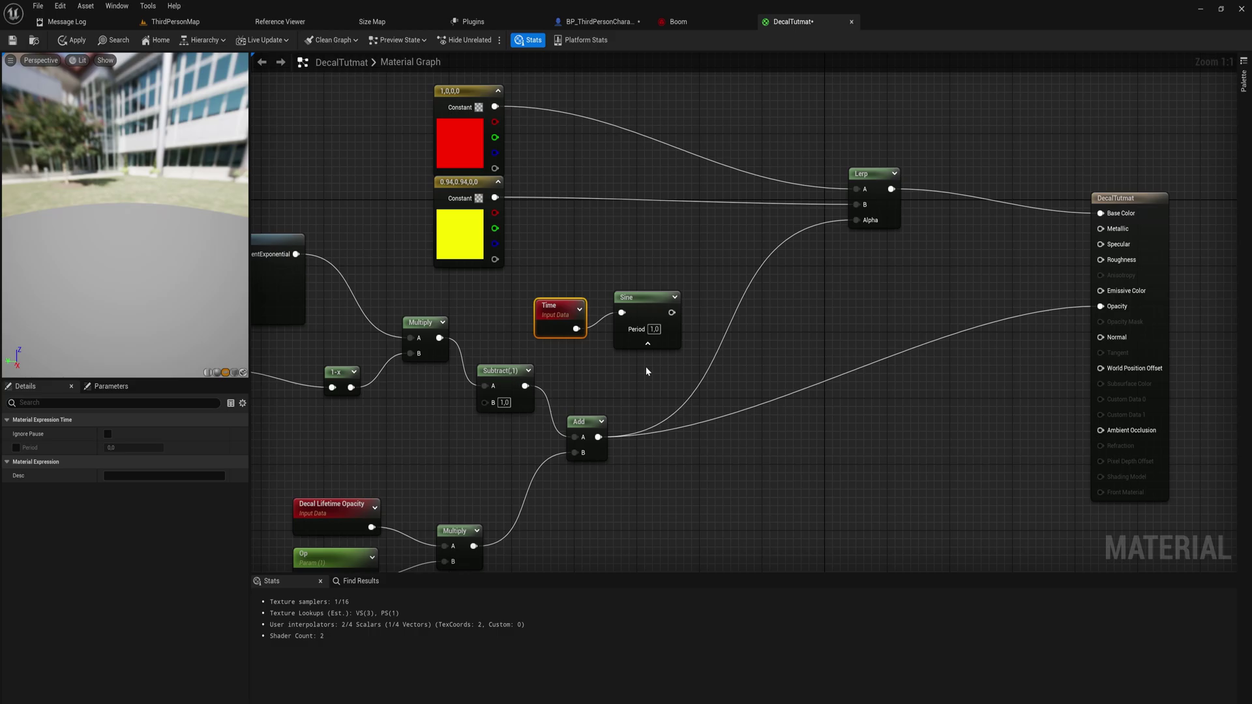
In the DecalTutmat material, set the Sine node's Period to 4,5 and feed its output into a new Remap node
{"action": "left_click", "coordinate": [654, 330]}
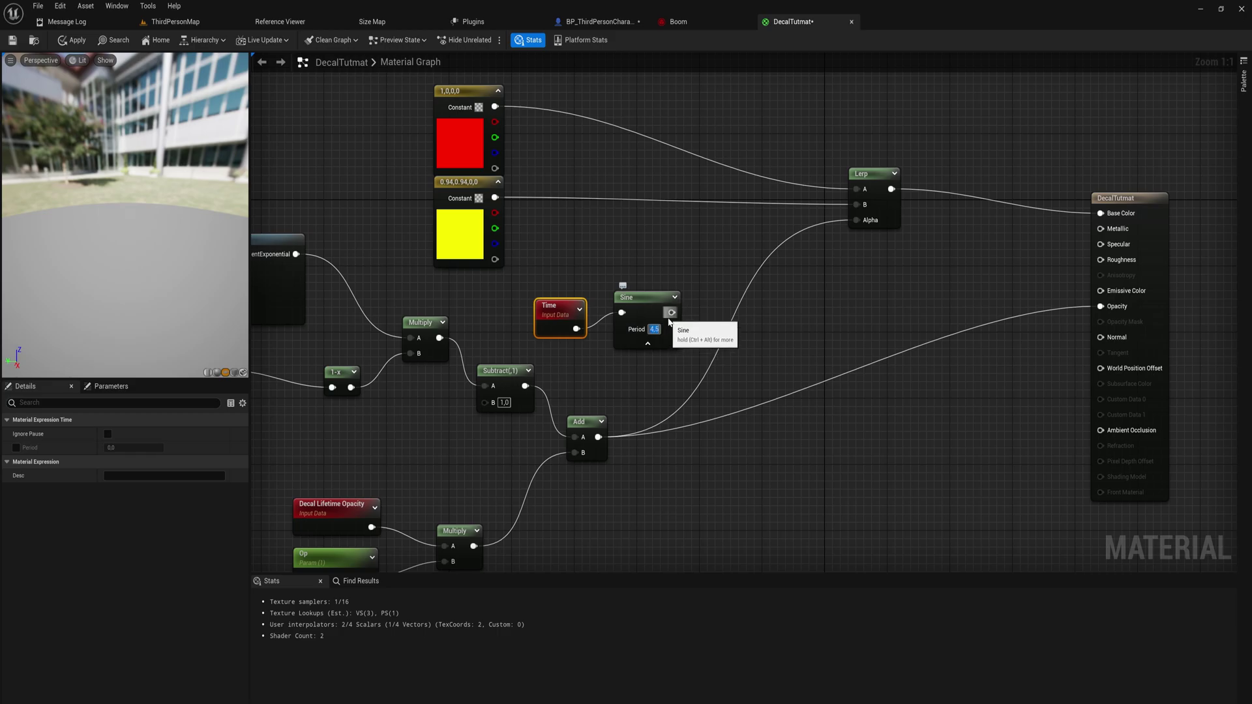
{"action": "left_click_drag", "start_coordinate": [672, 313], "coordinate": [728, 297]}
{"action": "type", "text": "remape"}
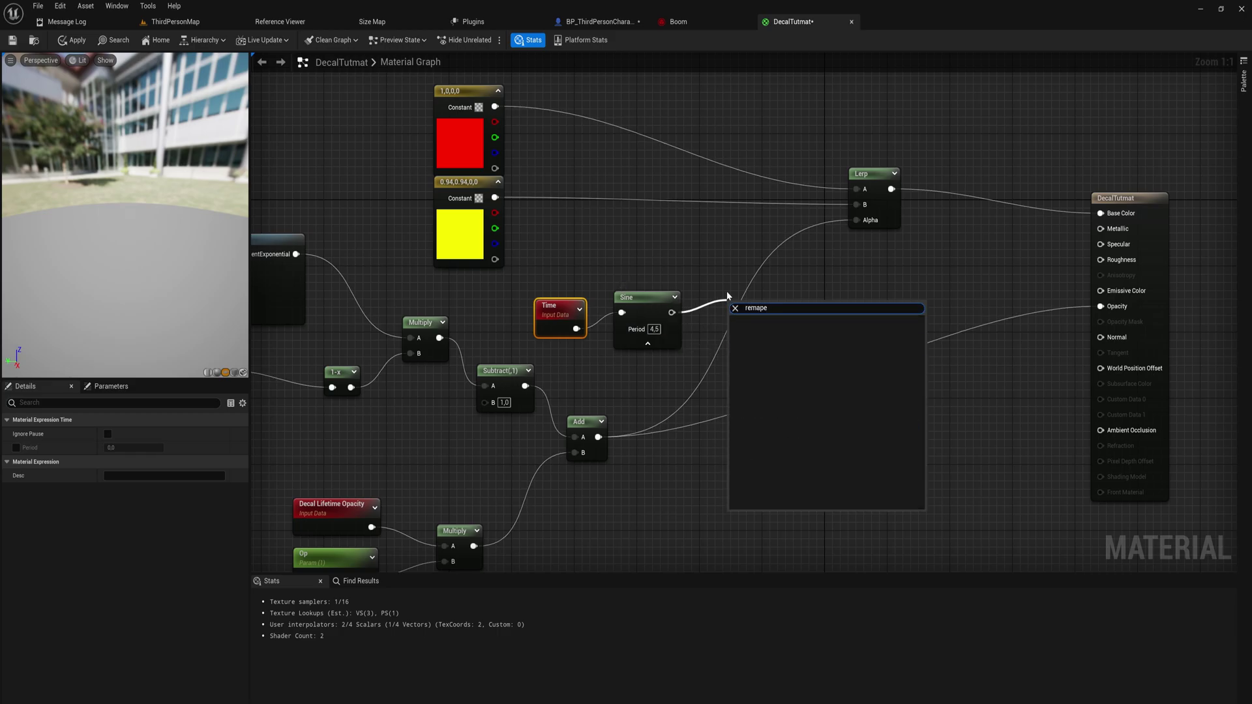
{"action": "key", "text": "Return"}
Set Remap's InputLow to -1,0, TargetLow to 0,8 and TargetHigh to 1,2, and reposition the Time, Sine and Remap nodes together
{"action": "left_click", "coordinate": [776, 340]}
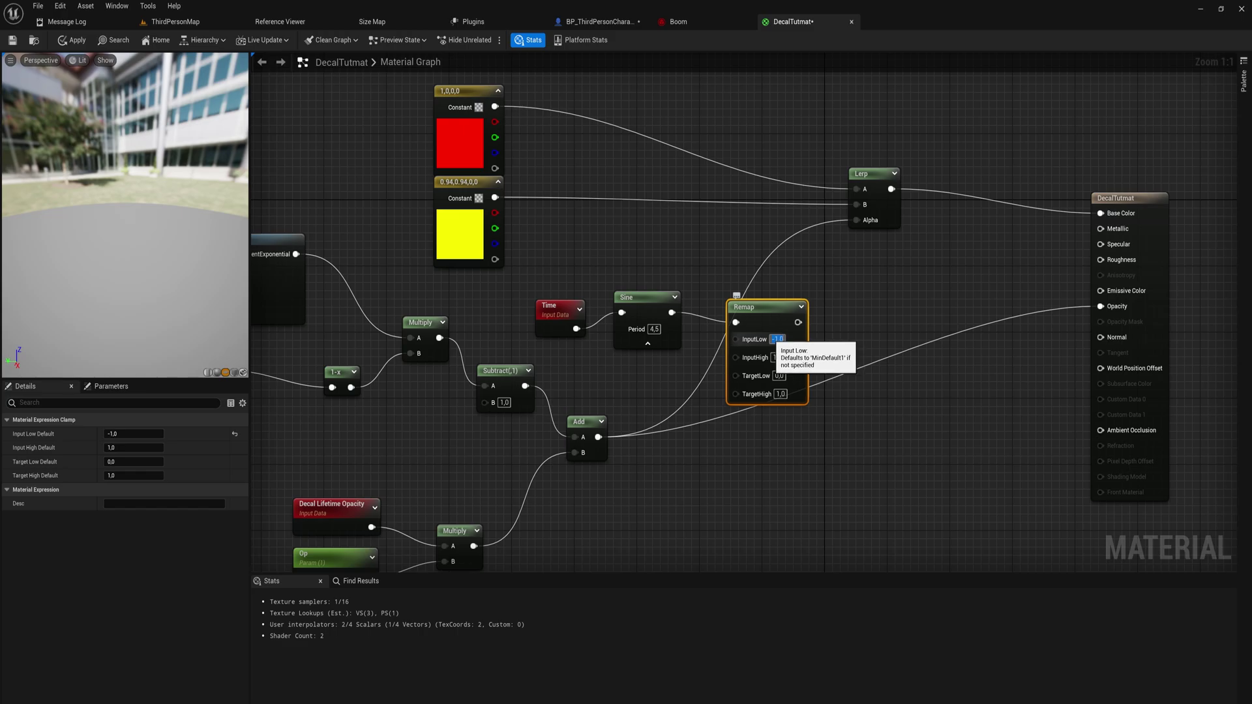
{"action": "left_click", "coordinate": [777, 375]}
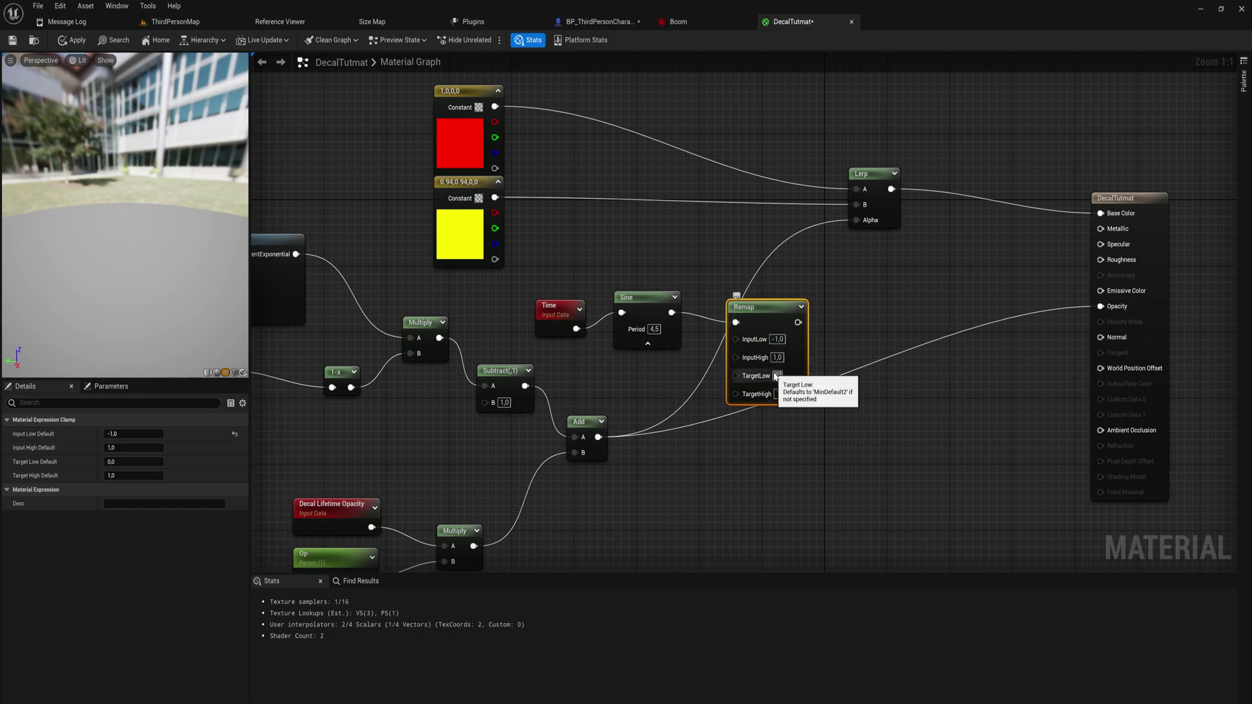
{"action": "type", "text": "0,8"}
{"action": "left_click", "coordinate": [780, 394]}
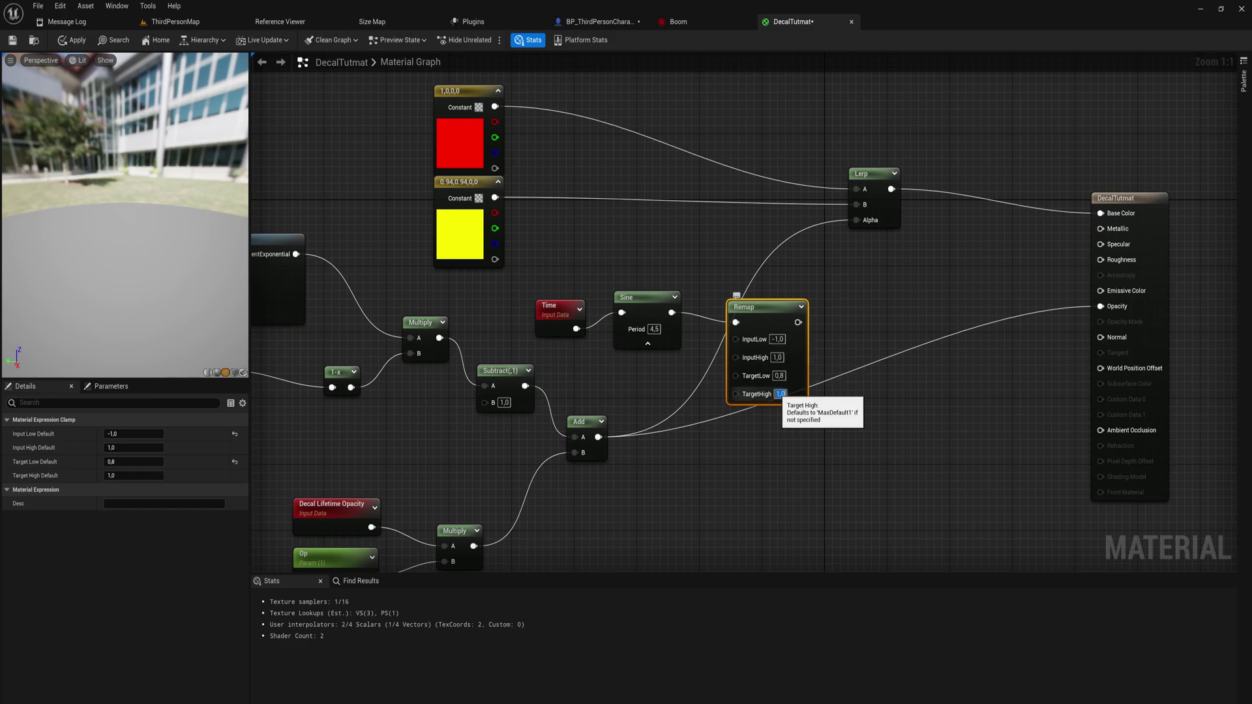
{"action": "type", "text": "1,2"}
{"action": "mouse_move", "coordinate": [755, 328]}
{"action": "left_mouse_down"}
{"action": "mouse_move", "coordinate": [744, 285]}
{"action": "mouse_move", "coordinate": [758, 297]}
{"action": "mouse_move", "coordinate": [747, 311]}
{"action": "left_mouse_up"}
{"action": "left_click_drag", "start_coordinate": [821, 326], "coordinate": [534, 297]}
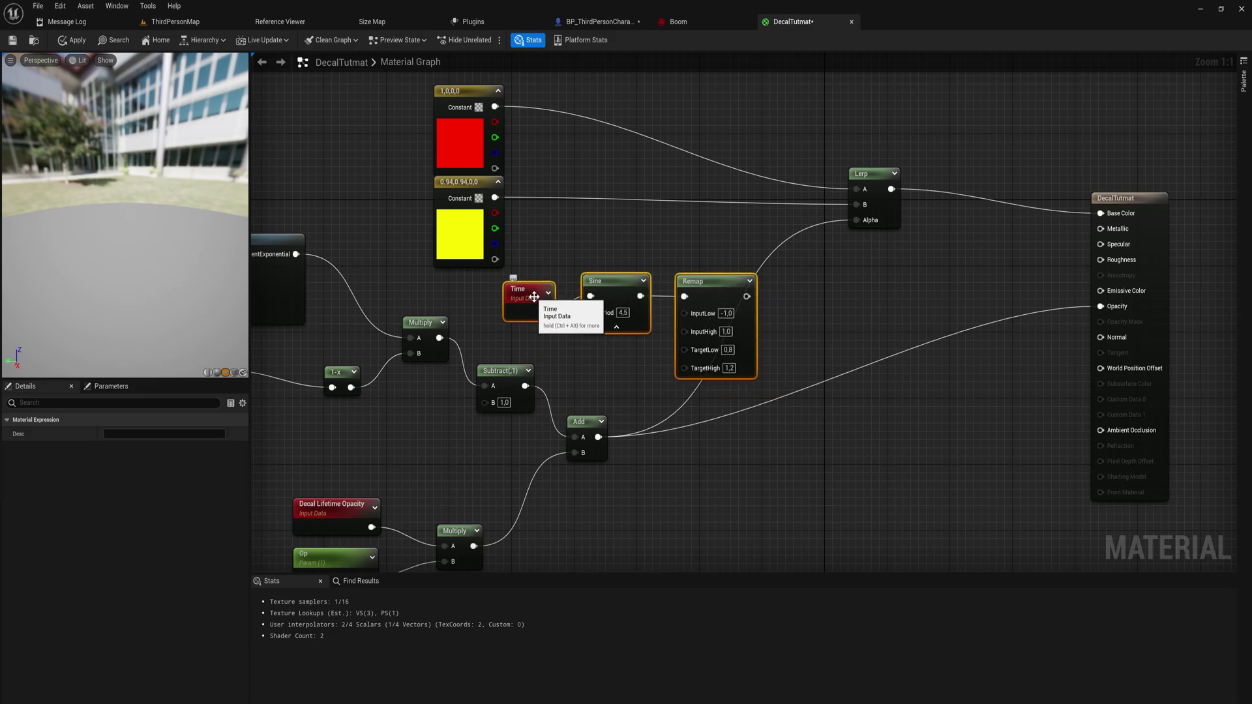
Multiply the Remap output with the Lerp result in a new Multiply node that feeds Base Color
{"action": "right_click_drag", "start_coordinate": [818, 305], "coordinate": [736, 312]}
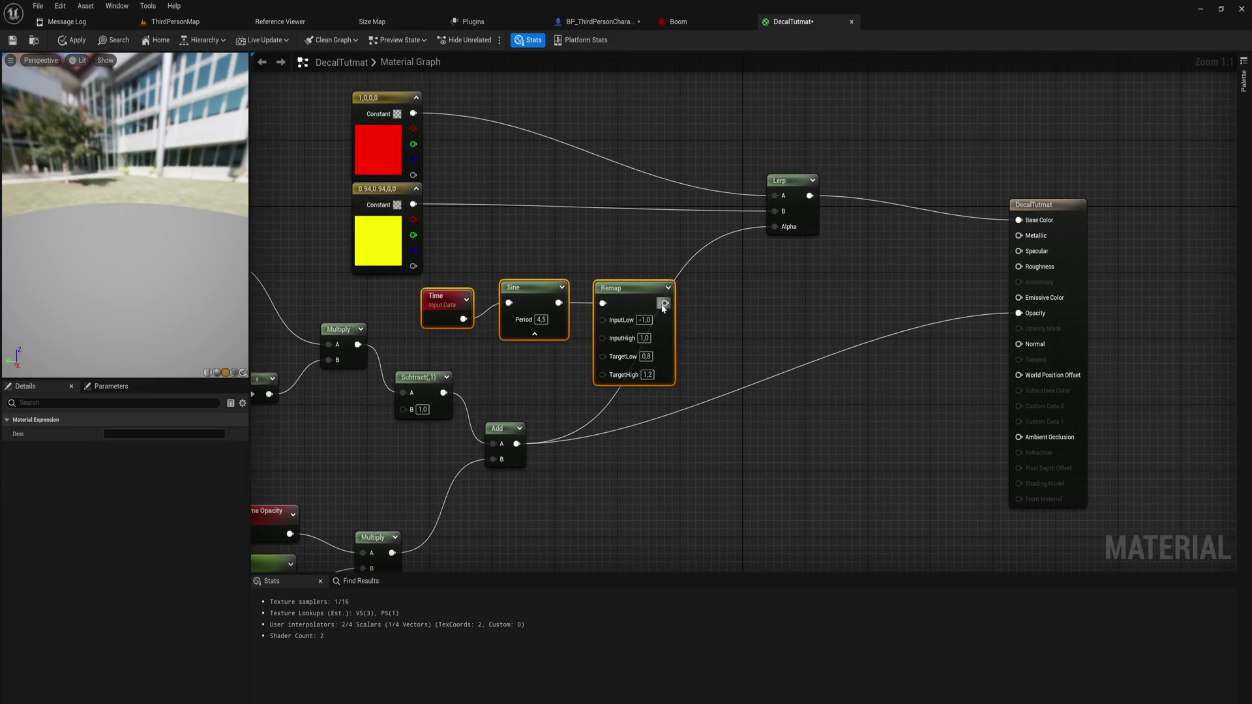
{"action": "left_click_drag", "start_coordinate": [666, 304], "coordinate": [699, 297]}
{"action": "type", "text": "mul"}
{"action": "key", "text": "Return"}
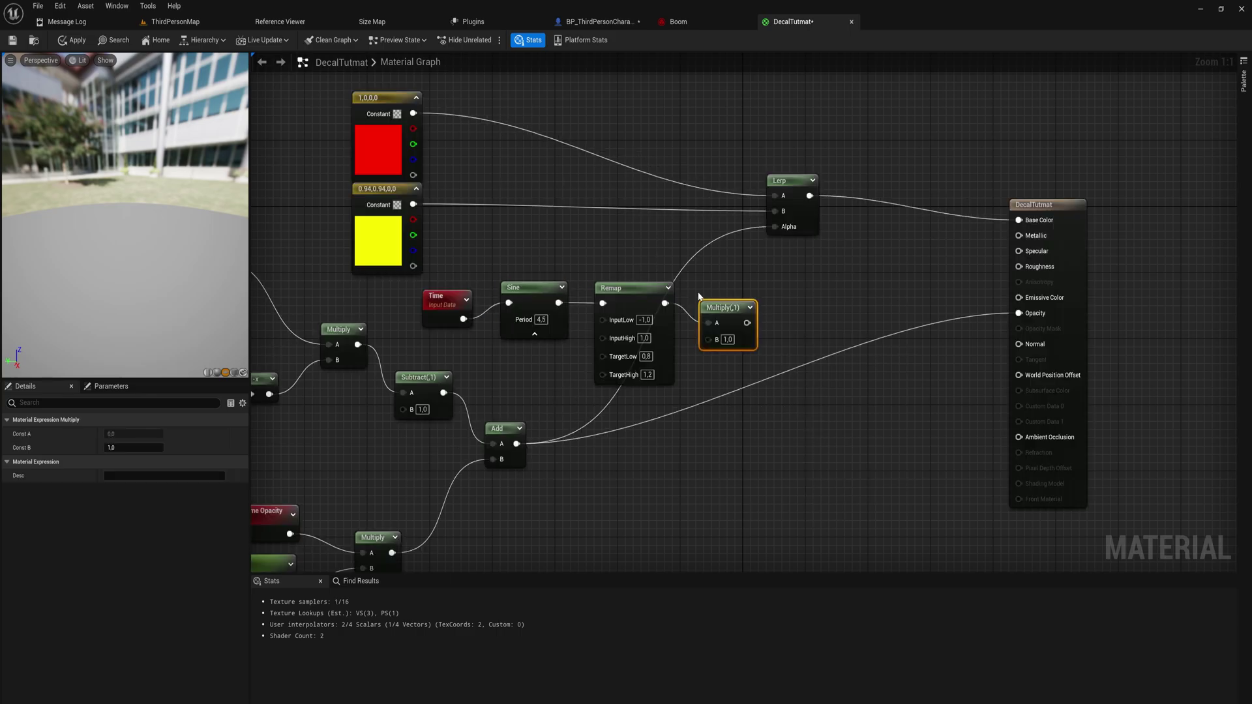
{"action": "left_click_drag", "start_coordinate": [809, 196], "coordinate": [1016, 223]}
{"action": "left_click_drag", "start_coordinate": [716, 319], "coordinate": [862, 217]}
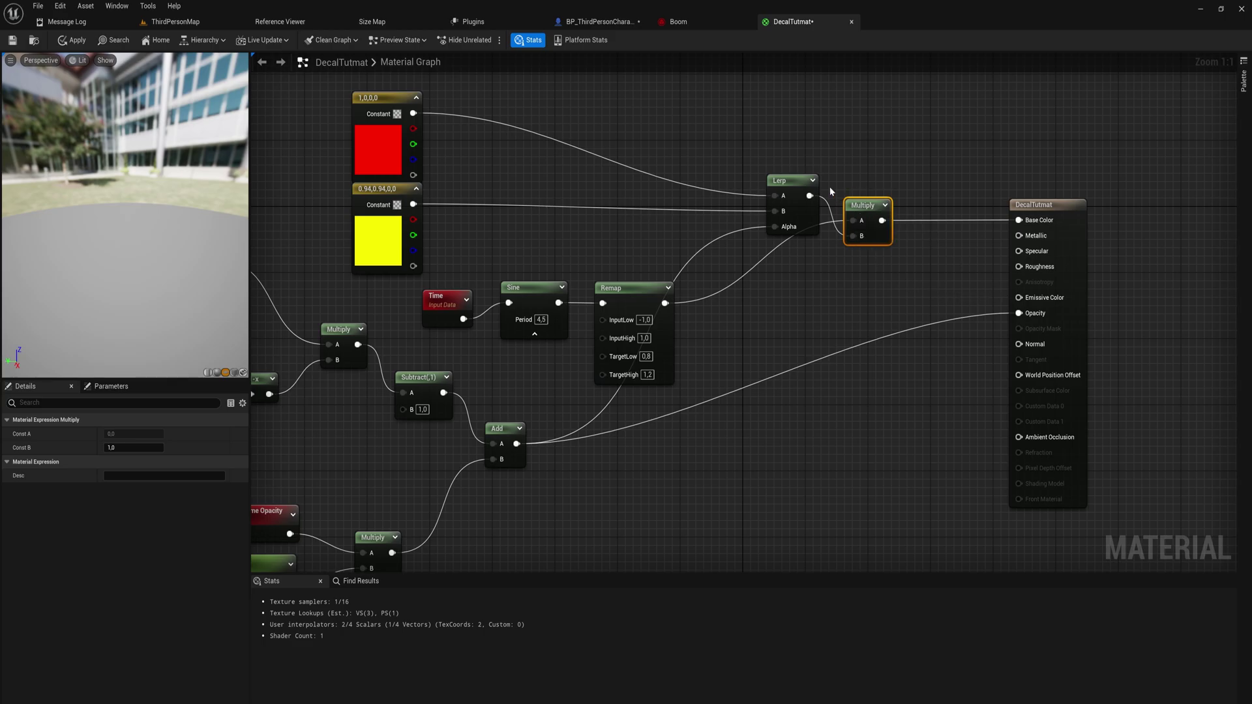
Move the Add node below the Lerp, closer to the DecalTutmat output node, to make room on the opacity branch
{"action": "right_click_drag", "start_coordinate": [785, 355], "coordinate": [827, 262]}
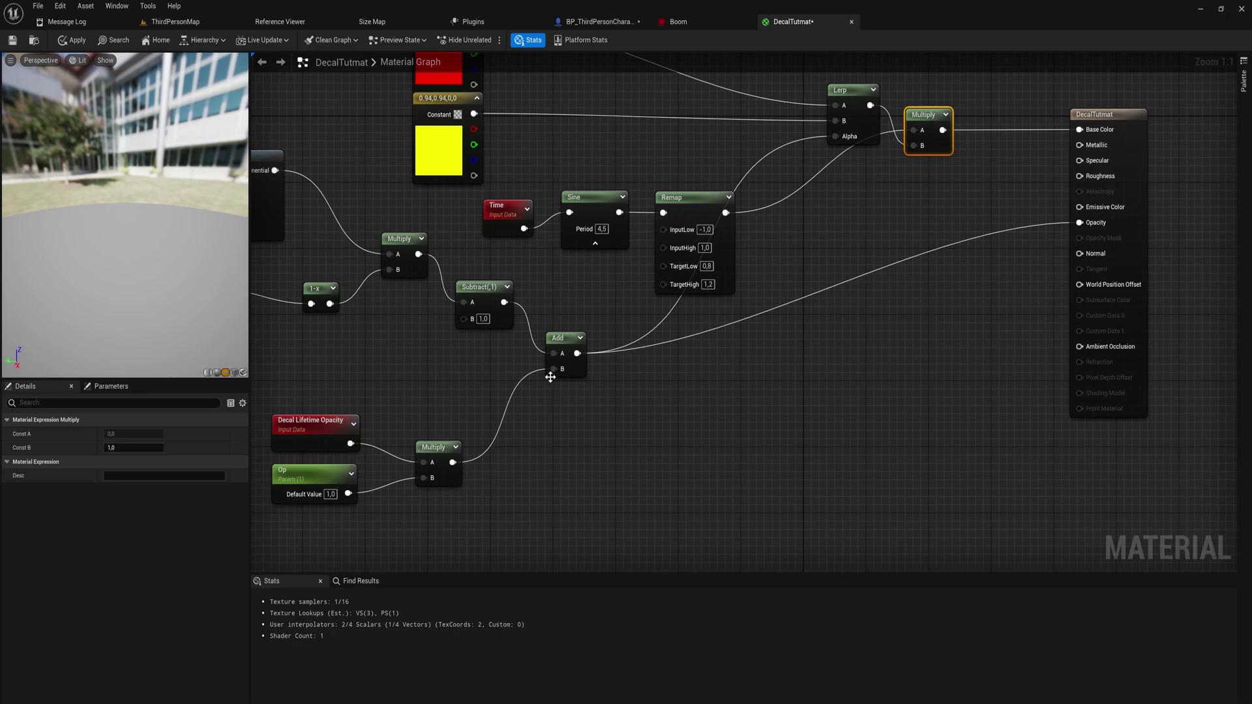
{"action": "right_click_drag", "start_coordinate": [575, 414], "coordinate": [666, 369]}
{"action": "left_click_drag", "start_coordinate": [589, 461], "coordinate": [348, 359]}
{"action": "left_click_drag", "start_coordinate": [649, 300], "coordinate": [937, 258]}
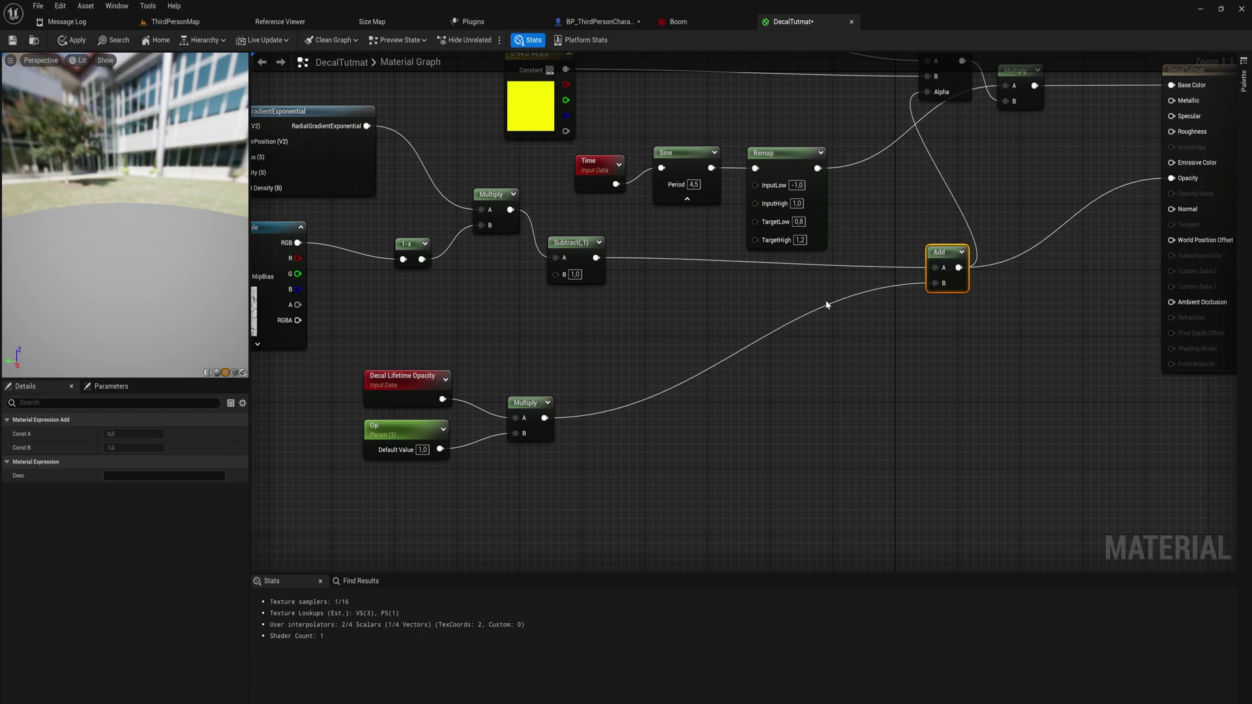
Insert a Multiply between the Decal Lifetime Opacity multiplication and the Add node's B input, with the Remap output as its B input
{"action": "left_click_drag", "start_coordinate": [545, 418], "coordinate": [726, 380]}
{"action": "type", "text": "*"}
{"action": "key", "text": "Return"}
{"action": "right_click_drag", "start_coordinate": [759, 352], "coordinate": [622, 420]}
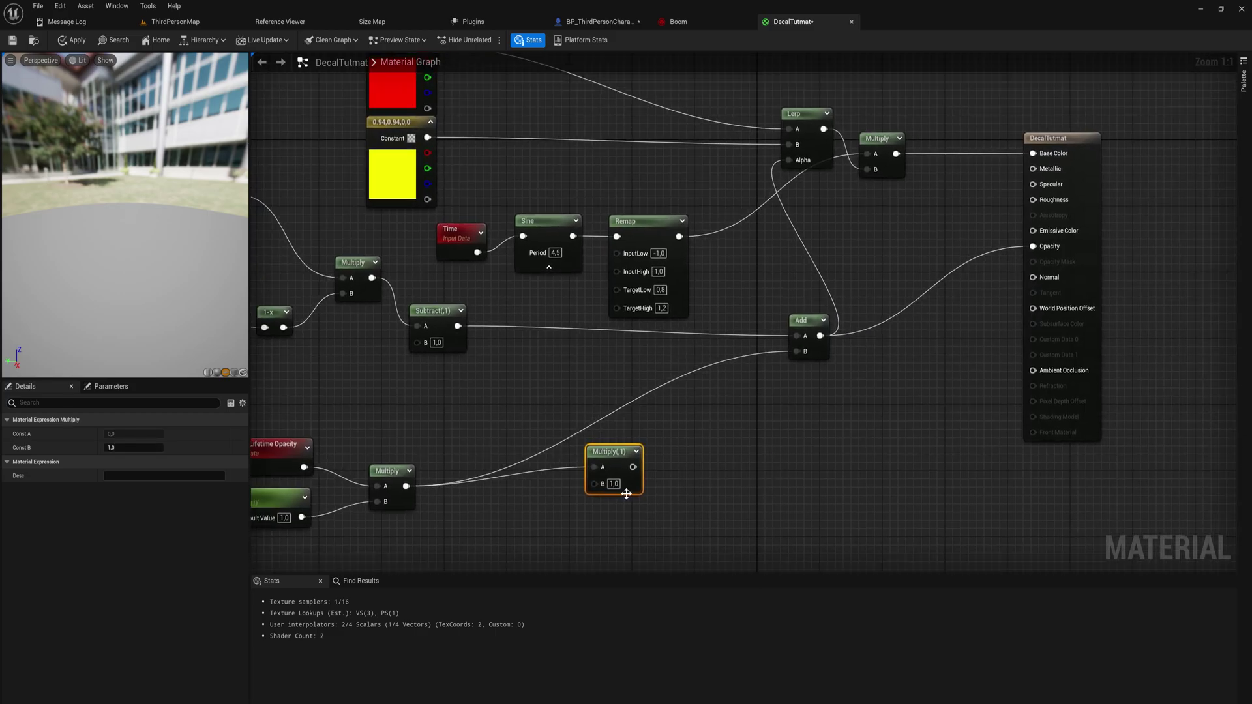
{"action": "left_click_drag", "start_coordinate": [633, 467], "coordinate": [795, 353]}
{"action": "left_click_drag", "start_coordinate": [679, 237], "coordinate": [594, 484]}
{"action": "right_click_drag", "start_coordinate": [651, 414], "coordinate": [579, 438]}
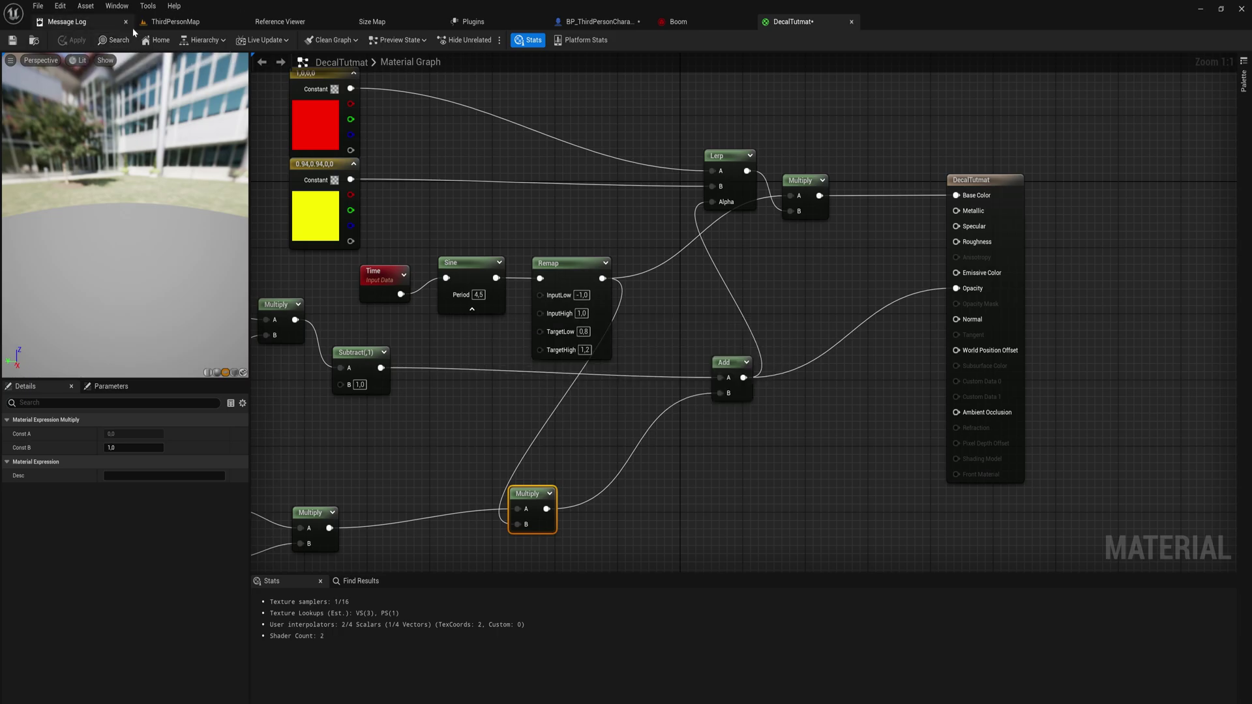
Play-test ThirdPersonMap, spawn the decal on the open floor to examine the pulsing material, and end the play session
{"action": "left_click", "coordinate": [171, 23]}
{"action": "left_click", "coordinate": [218, 40]}
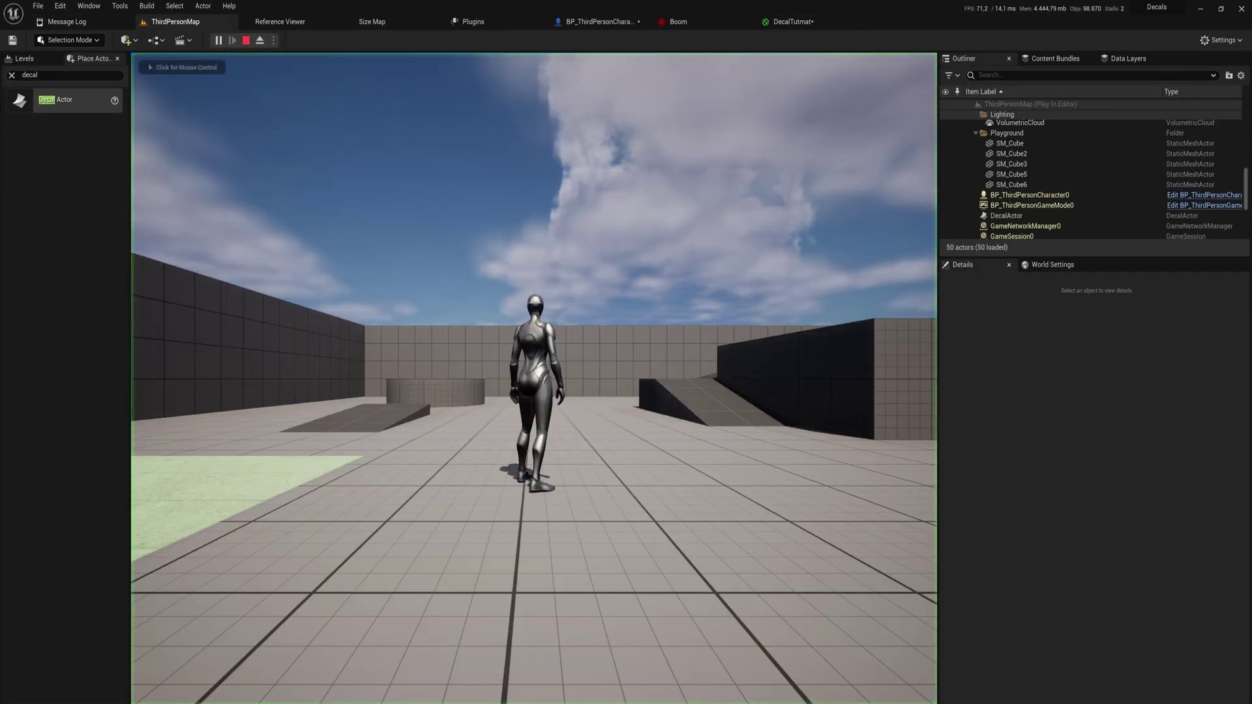
{"action": "key", "text": "w"}
{"action": "key", "text": "f"}
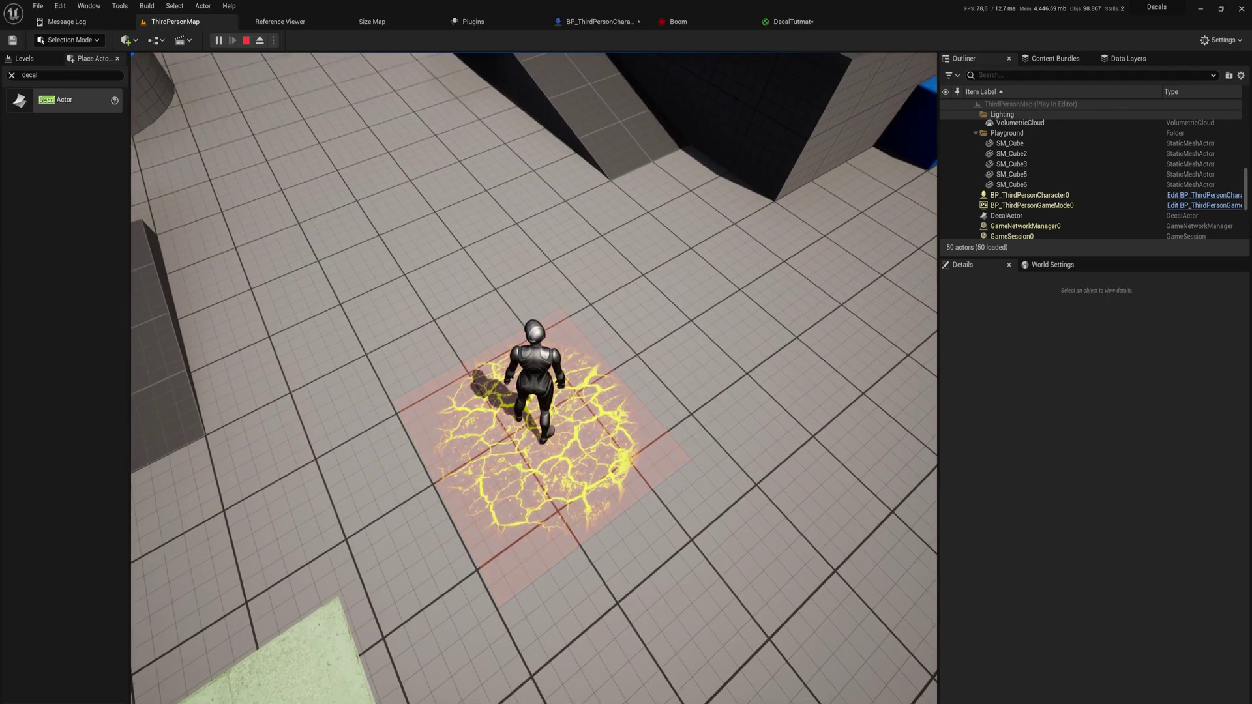
{"action": "key", "text": "w"}
{"action": "key", "text": "d"}
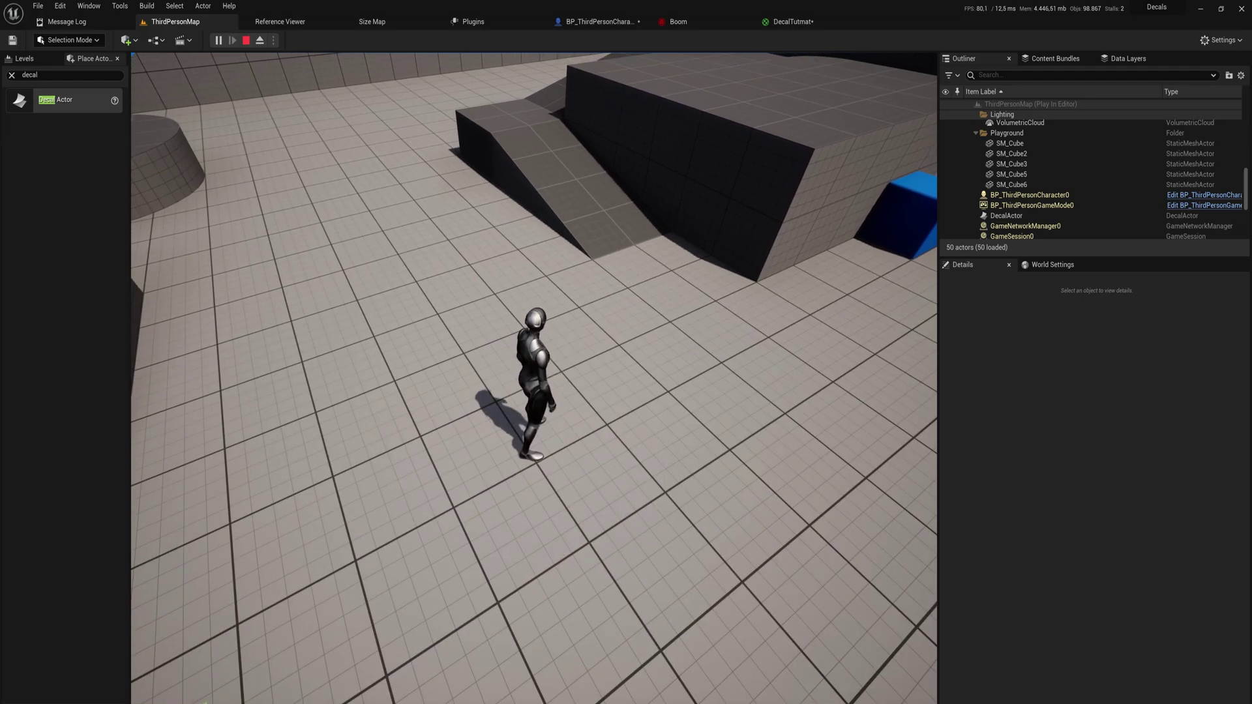
{"action": "key", "text": "Escape"}
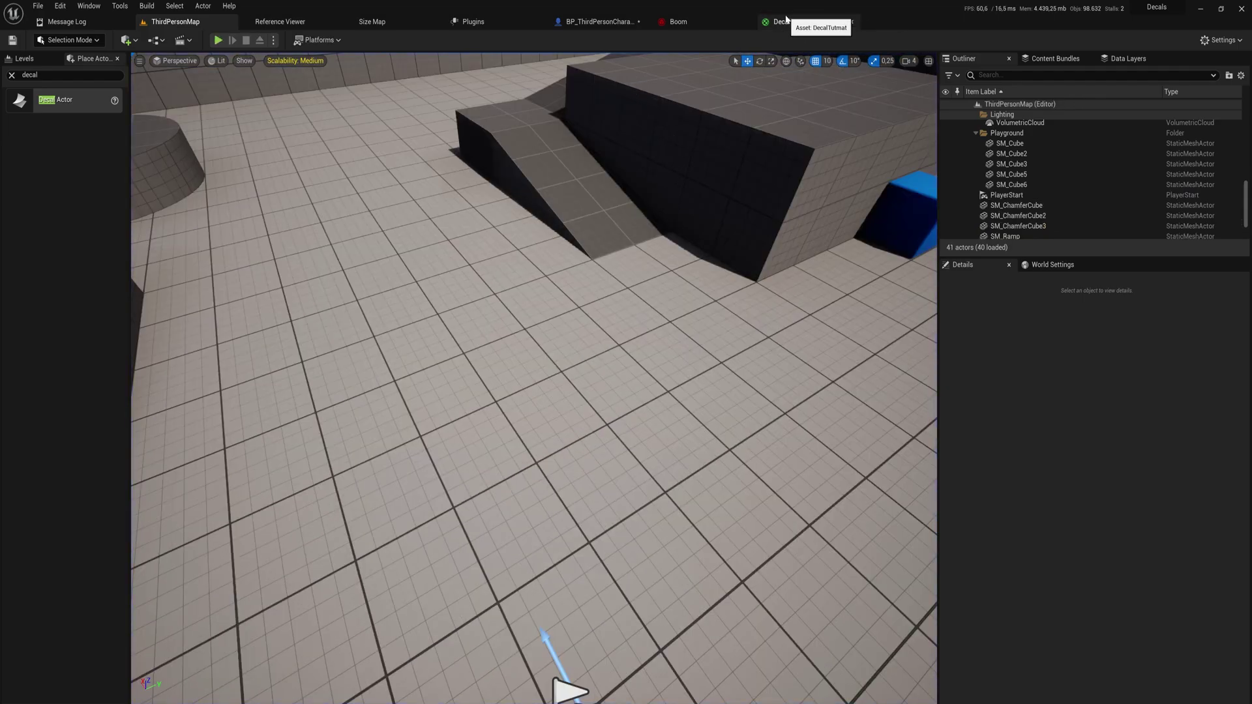
Set the Remap node's TargetHigh to 1,0 in DecalTutmat and apply the material
{"action": "left_click", "coordinate": [787, 20]}
{"action": "right_click_drag", "start_coordinate": [567, 376], "coordinate": [789, 338]}
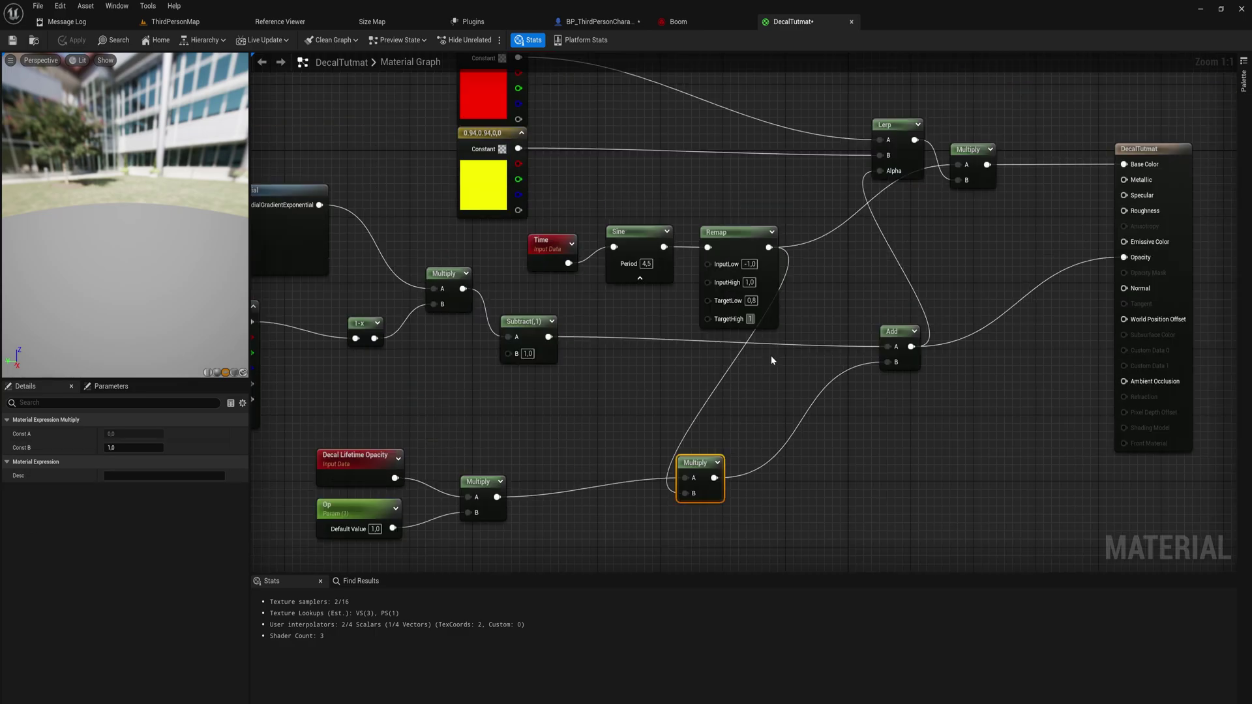
{"action": "left_click", "coordinate": [773, 350]}
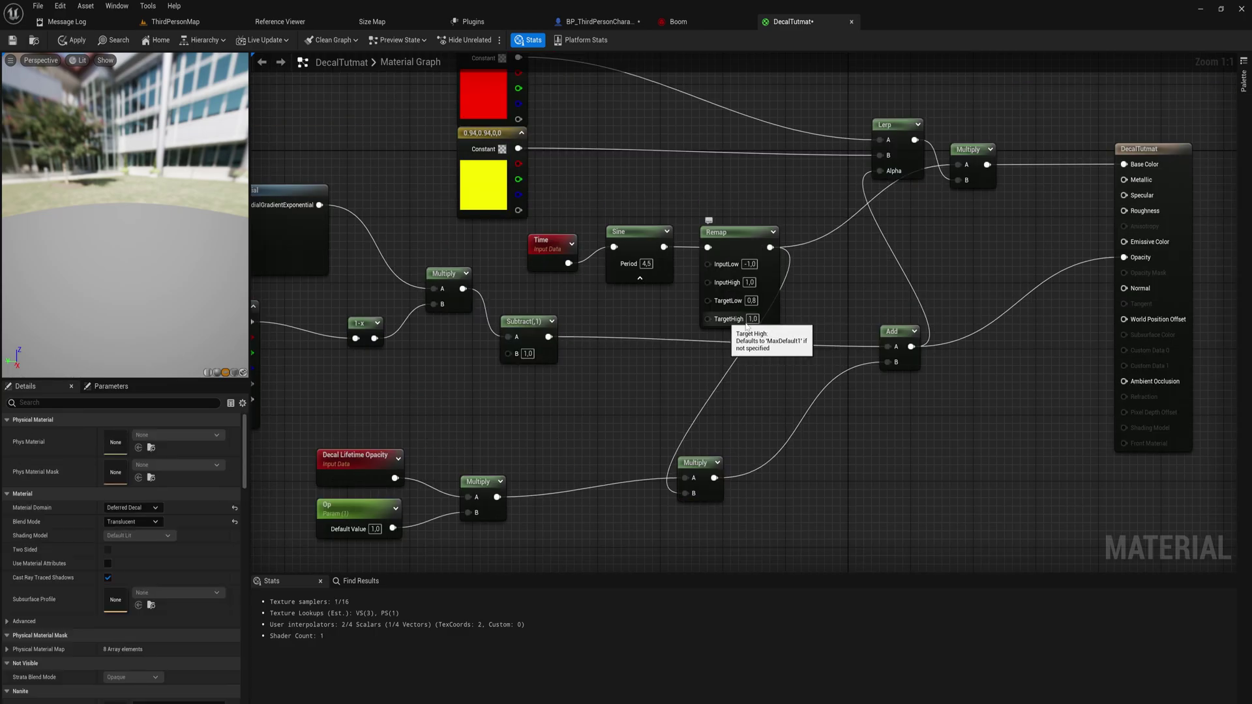
{"action": "left_click", "coordinate": [75, 41]}
Play ThirdPersonMap again and spawn the decal on the open floor to check its pulsing edges
{"action": "left_click", "coordinate": [166, 24]}
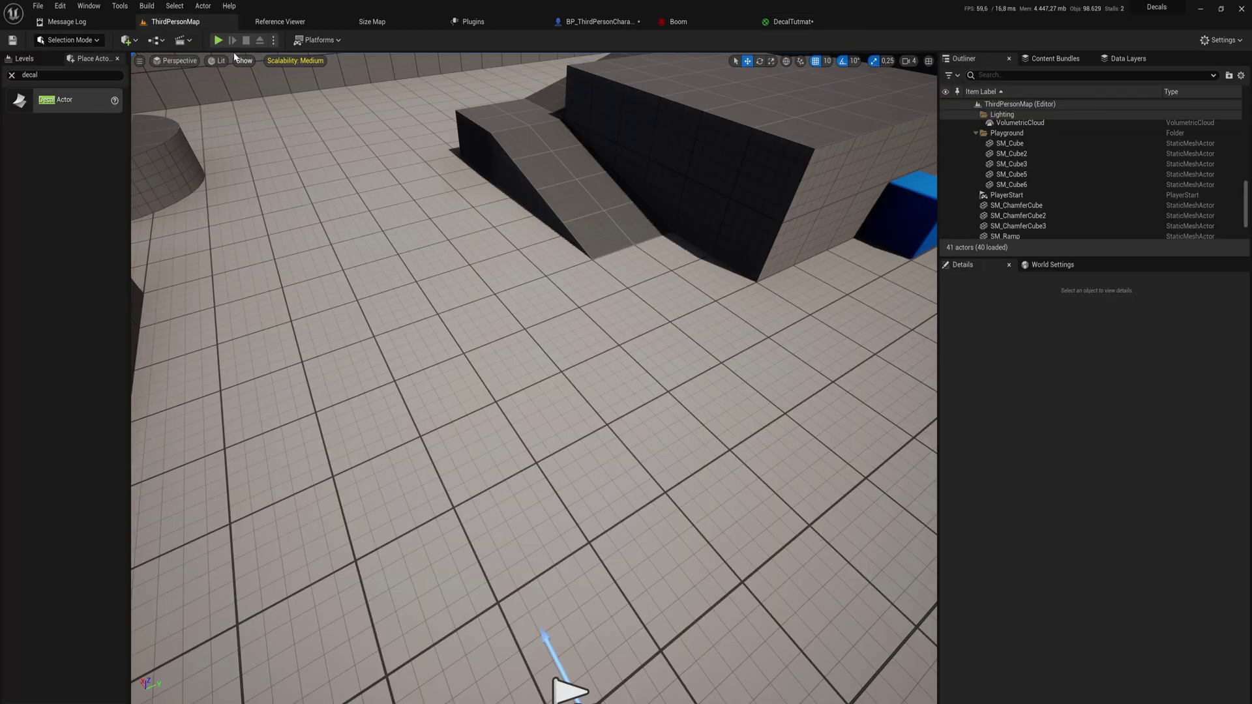
{"action": "left_click", "coordinate": [217, 41]}
{"action": "key", "text": "w"}
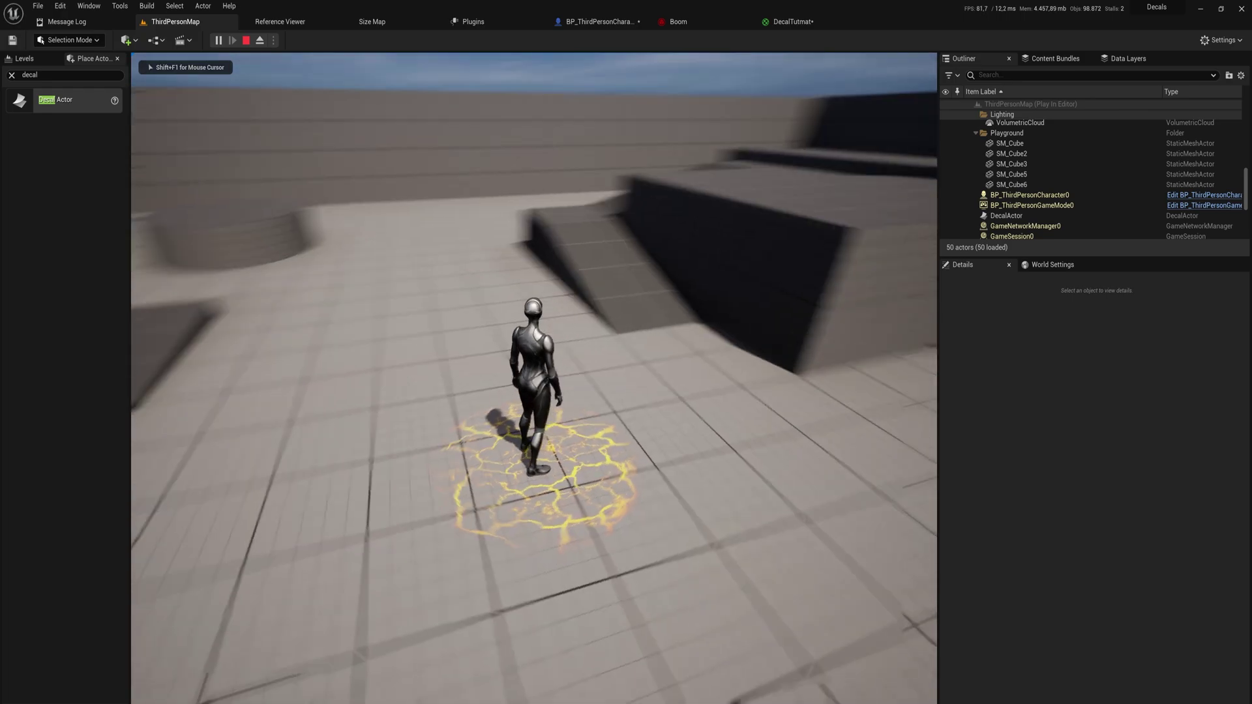
{"action": "key", "text": "w"}
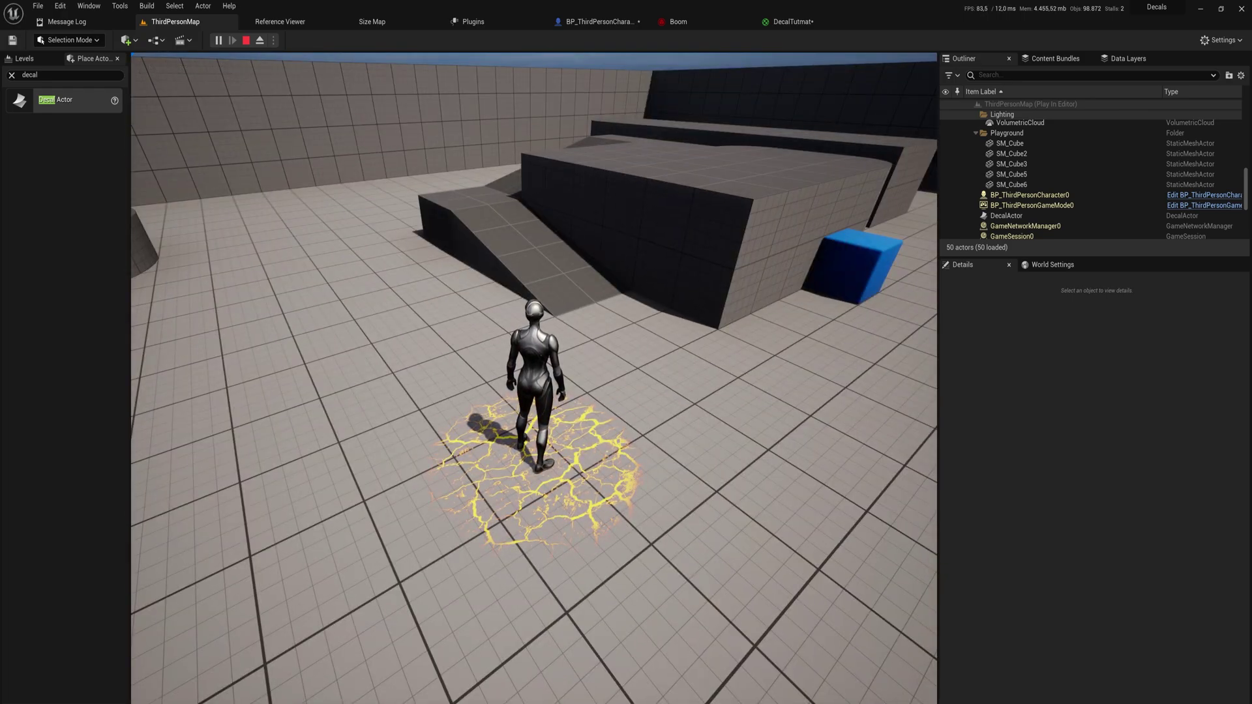
Run the character onto the raised ramp block, spawn several decals there, and examine them while moving around the map
{"action": "key", "text": "w"}
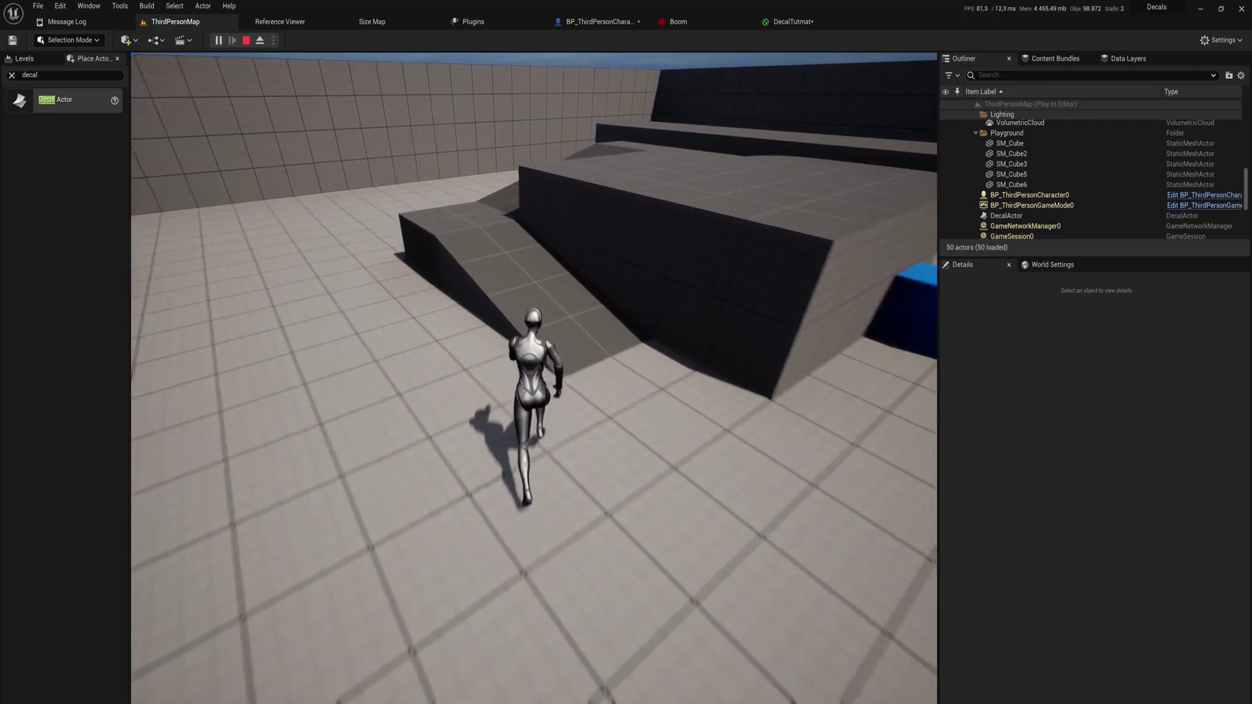
{"action": "key", "text": "e"}
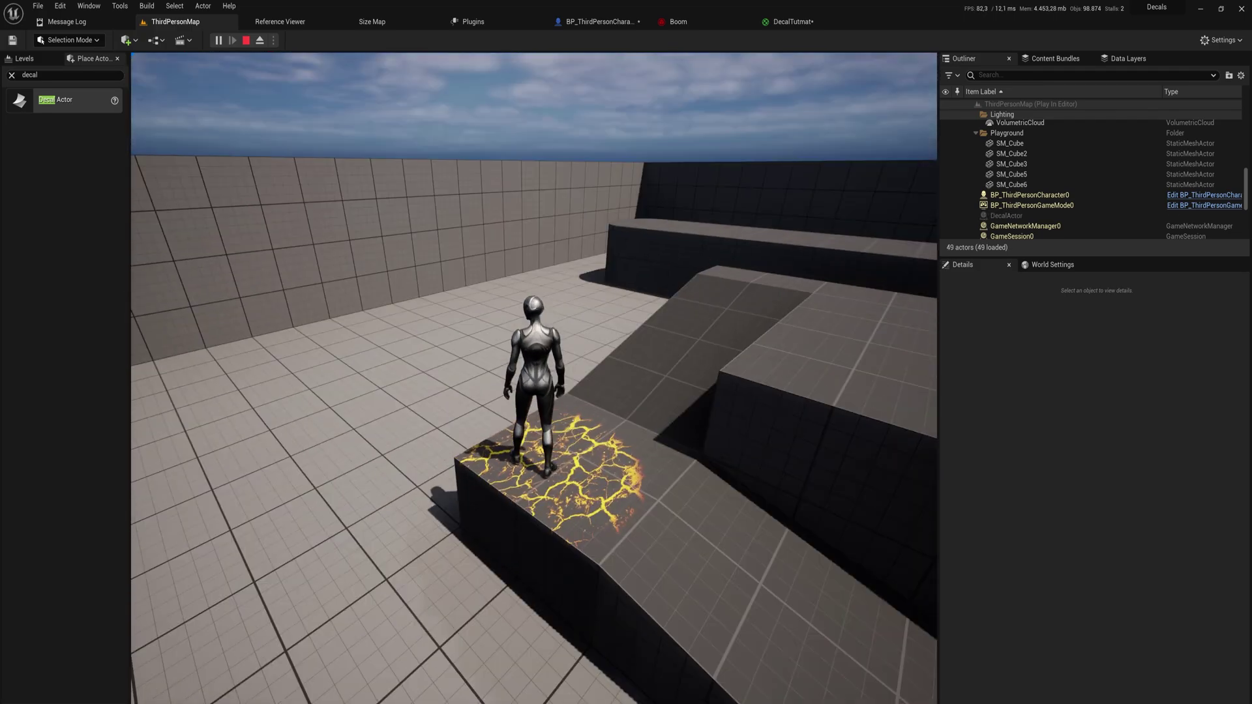
{"action": "key", "text": "w"}
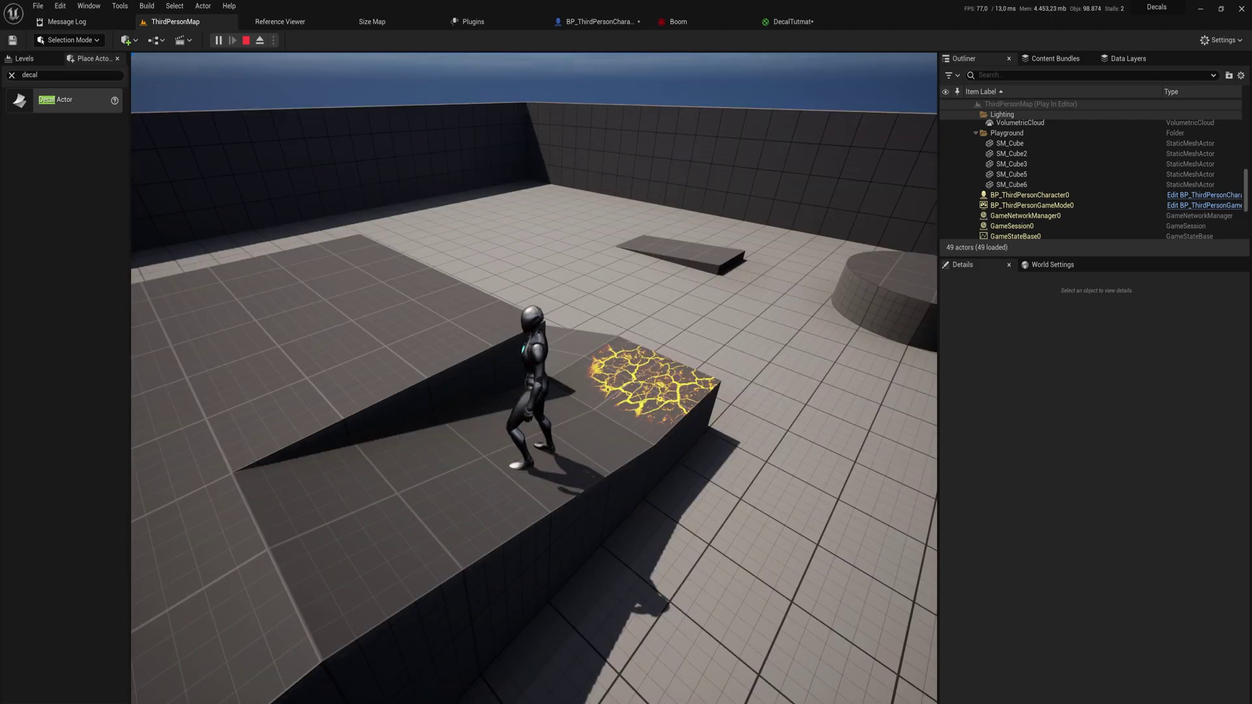
{"action": "key", "text": "a"}
{"action": "key", "text": "w"}
{"action": "key", "text": "e"}
{"action": "key", "text": "e"}
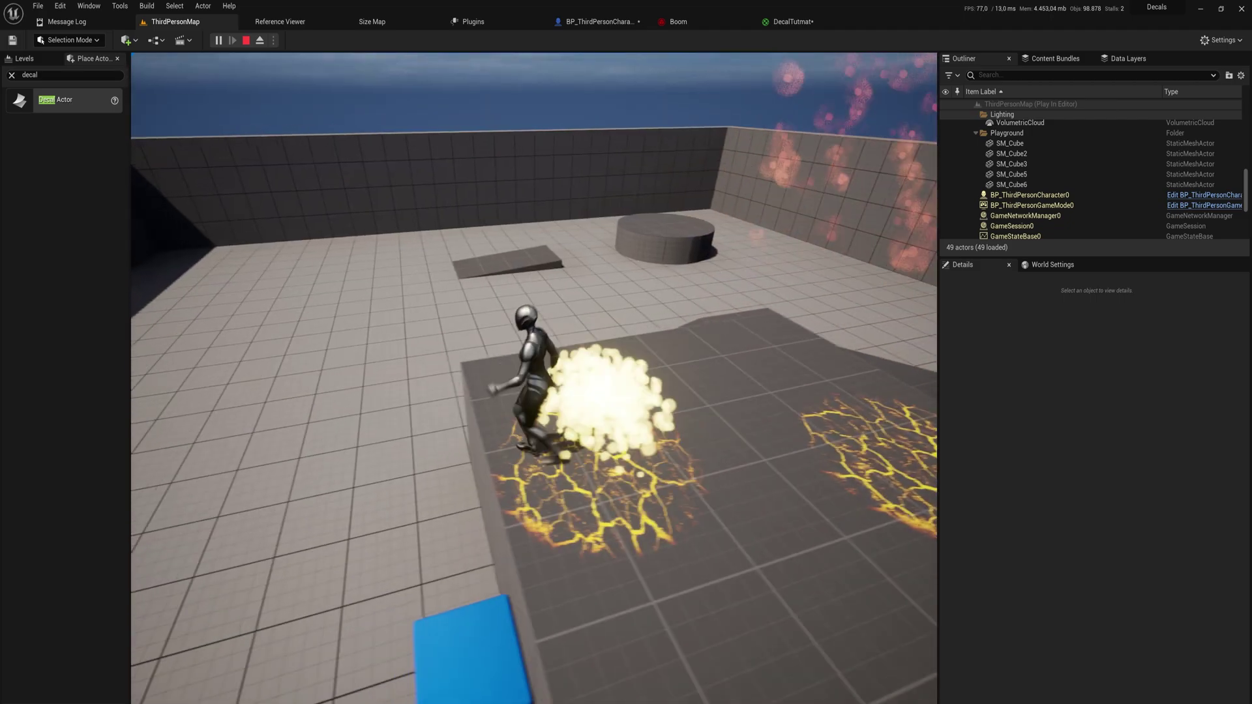
{"action": "key", "text": "a"}
{"action": "key", "text": "s"}
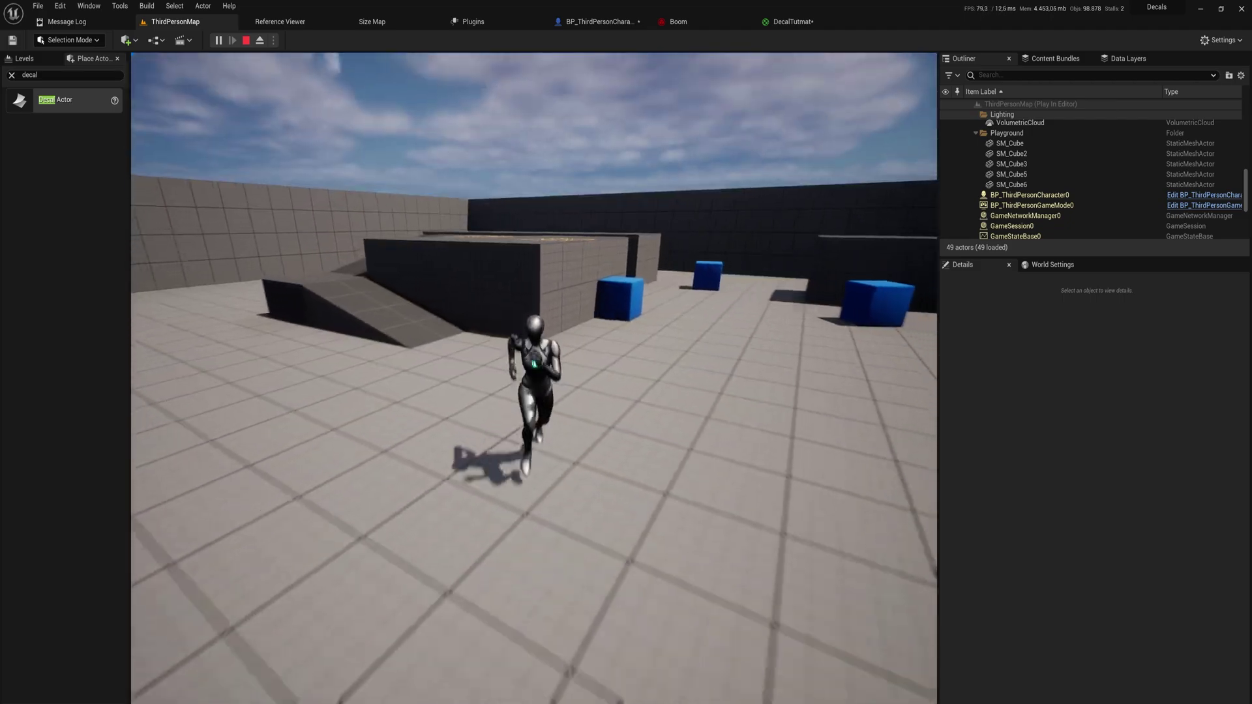
{"action": "key", "text": "w"}
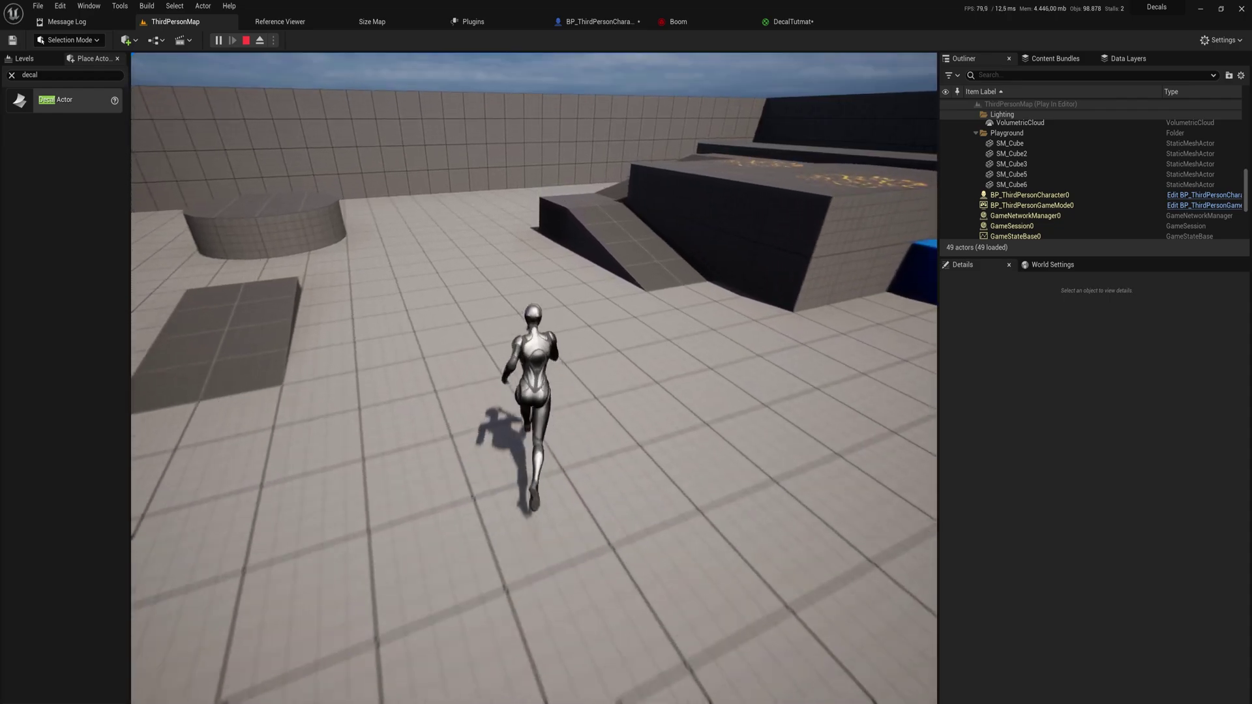